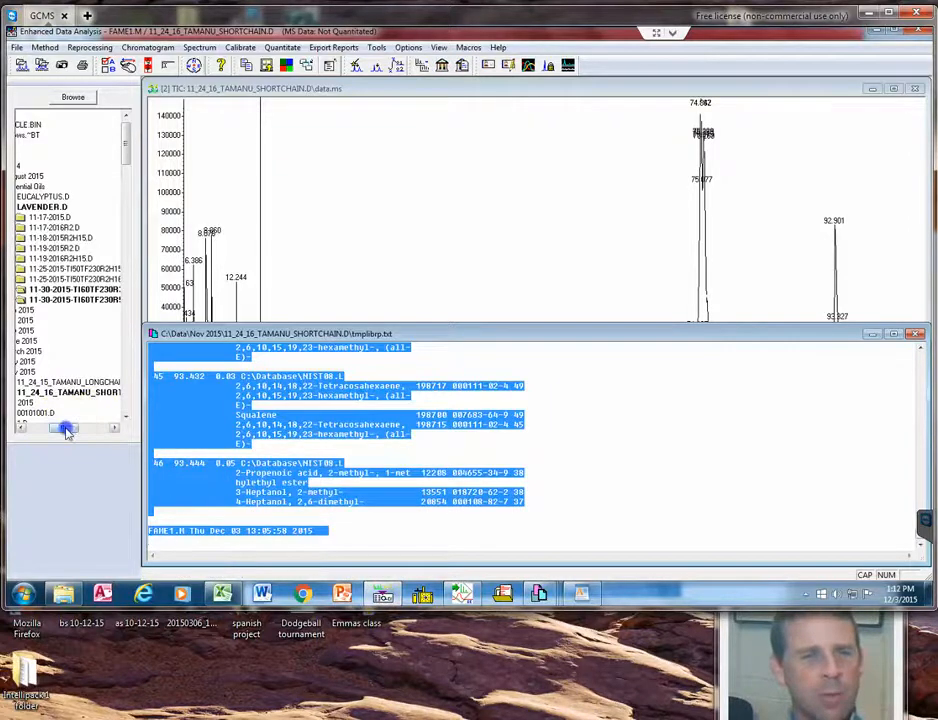
Load the 11_24_16_TAMANU_SHORTCHAIN.D data file and accept C:\Database\NIST08.L as the first search library.
{"action": "mouse_move", "coordinate": [65, 431]}
{"action": "left_mouse_down"}
{"action": "mouse_move", "coordinate": [27, 433]}
{"action": "mouse_move", "coordinate": [70, 430]}
{"action": "left_mouse_up"}
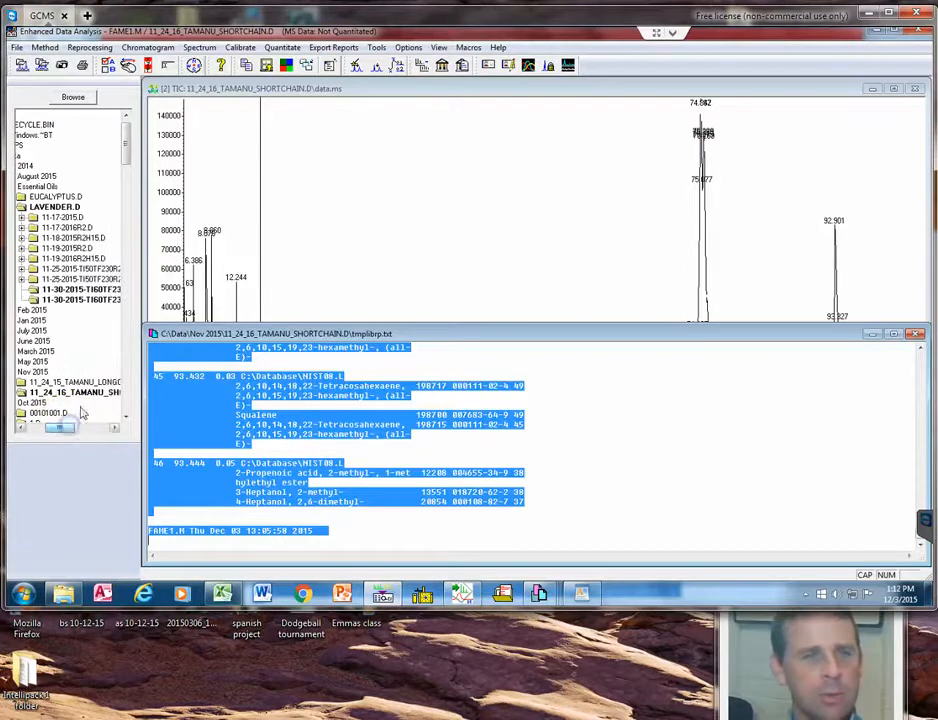
{"action": "double_click", "coordinate": [89, 394]}
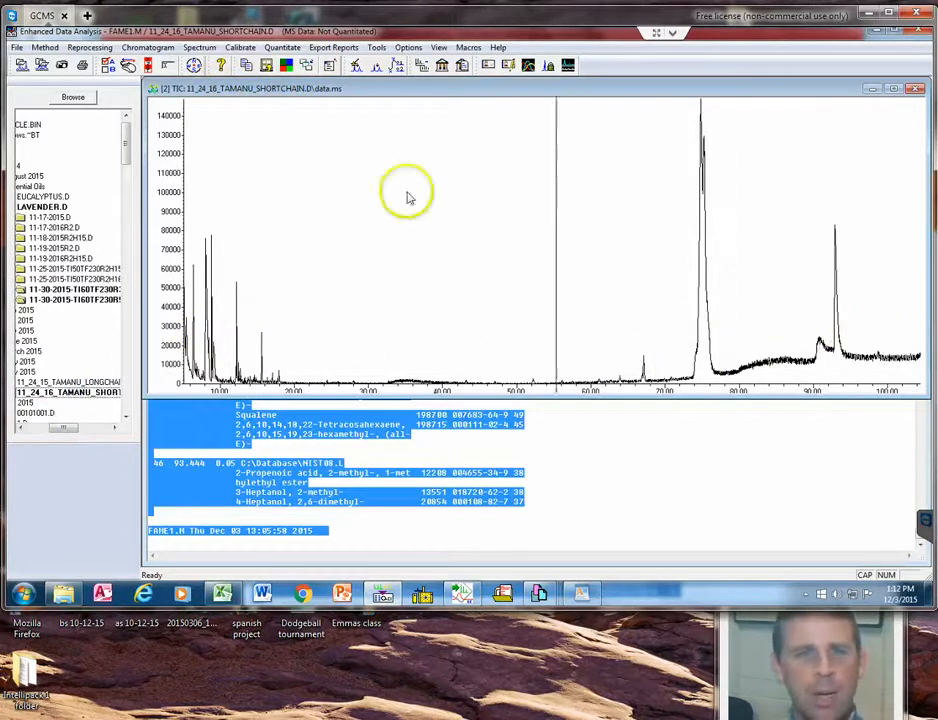
{"action": "left_click", "coordinate": [447, 66]}
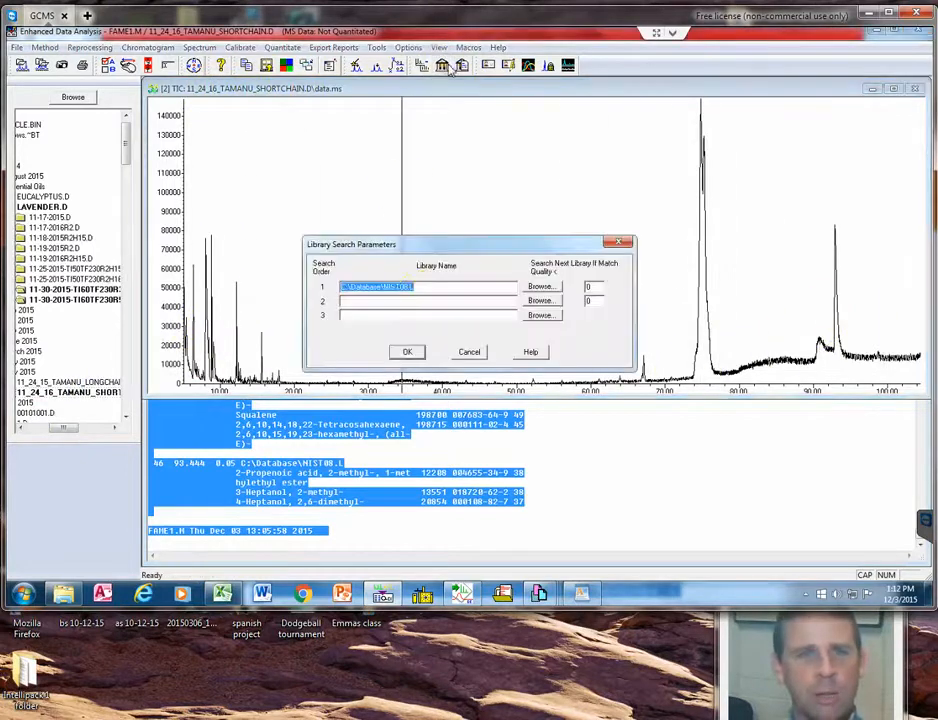
{"action": "left_click", "coordinate": [434, 289]}
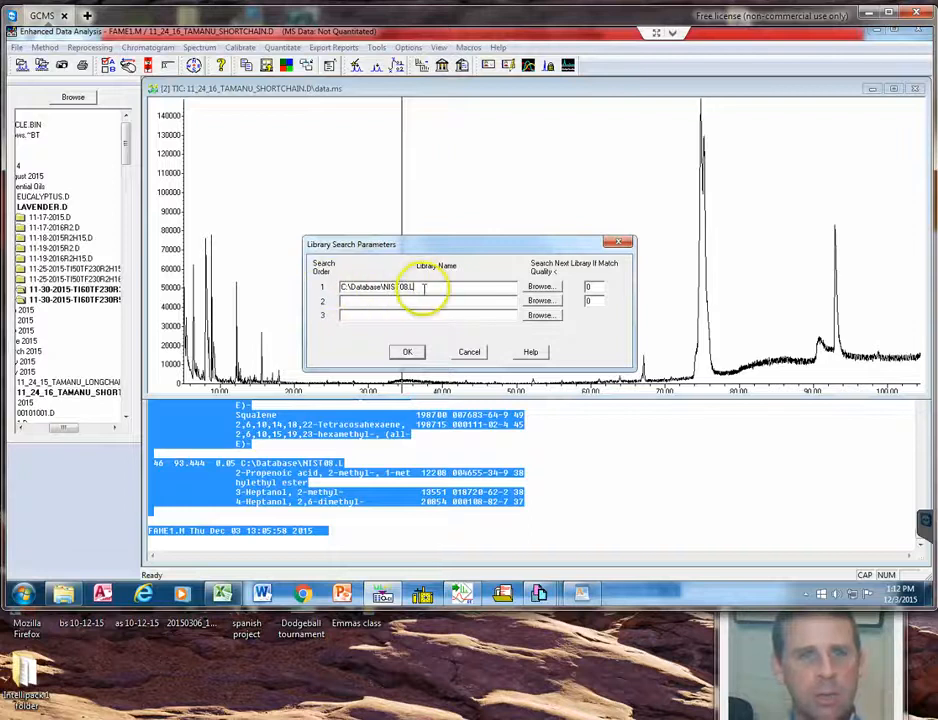
{"action": "left_click", "coordinate": [408, 351]}
Generate a Summary-style library search report on screen using Apex spectra, and copy its text from the Data Path line through the end.
{"action": "left_click", "coordinate": [464, 69]}
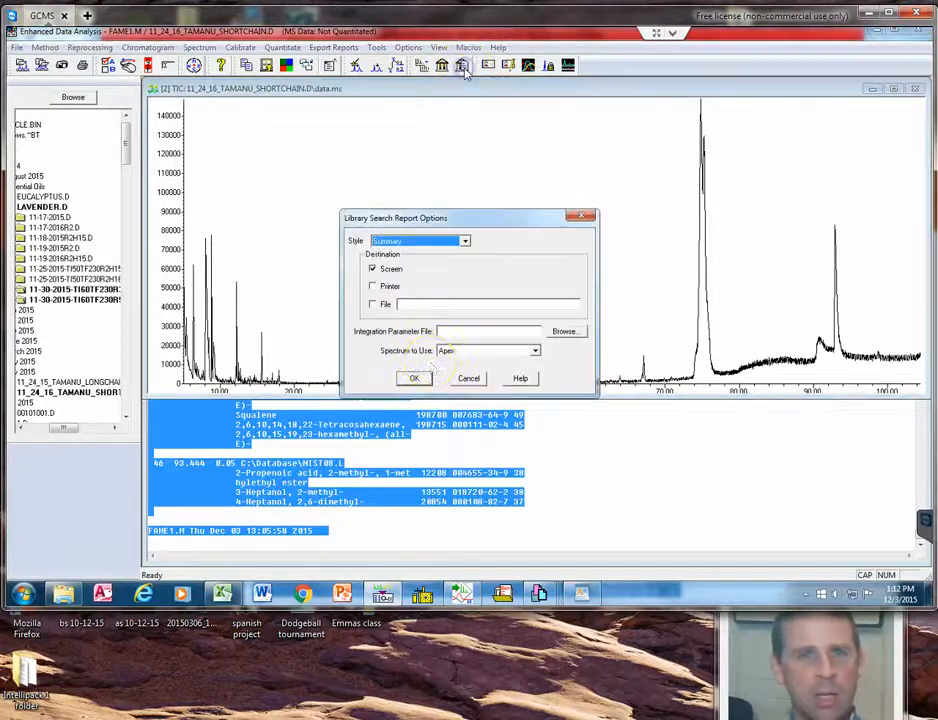
{"action": "left_click", "coordinate": [423, 377]}
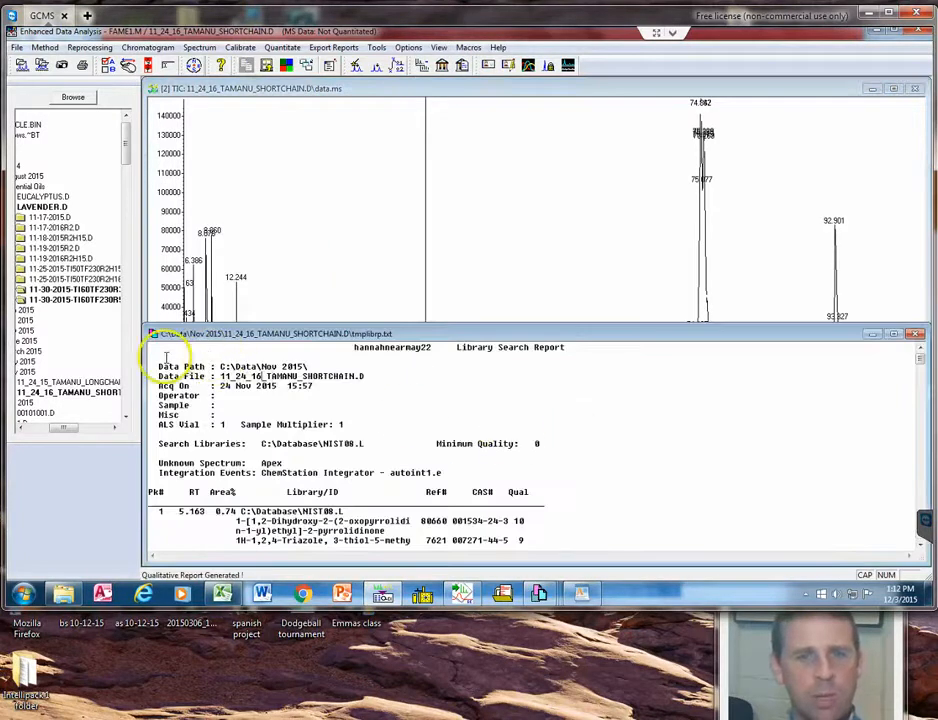
{"action": "left_click_drag", "start_coordinate": [235, 388], "coordinate": [473, 533]}
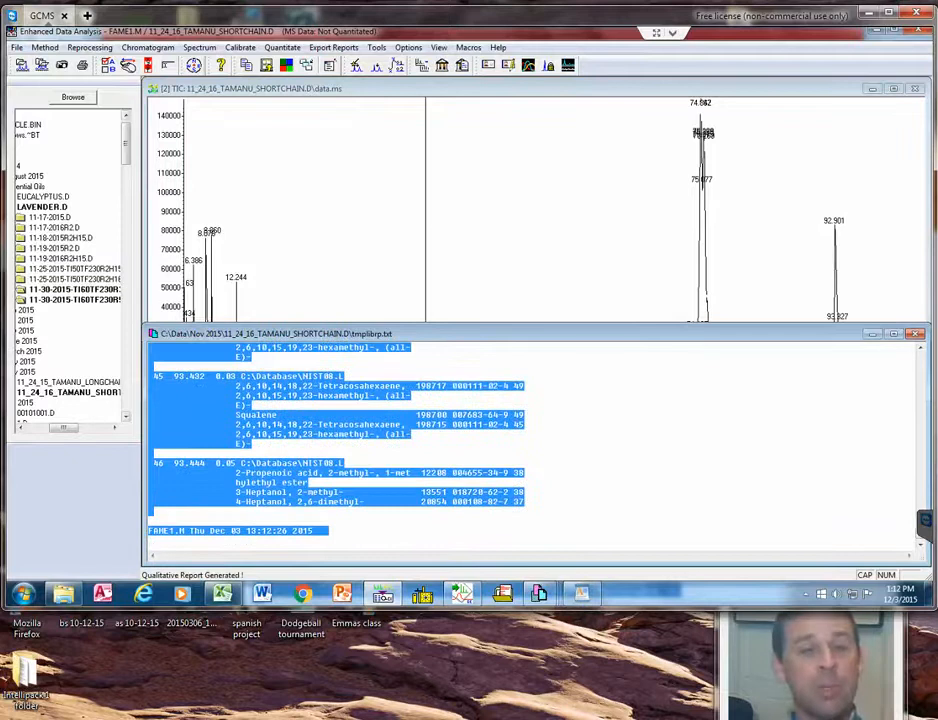
{"action": "right_click", "coordinate": [197, 394]}
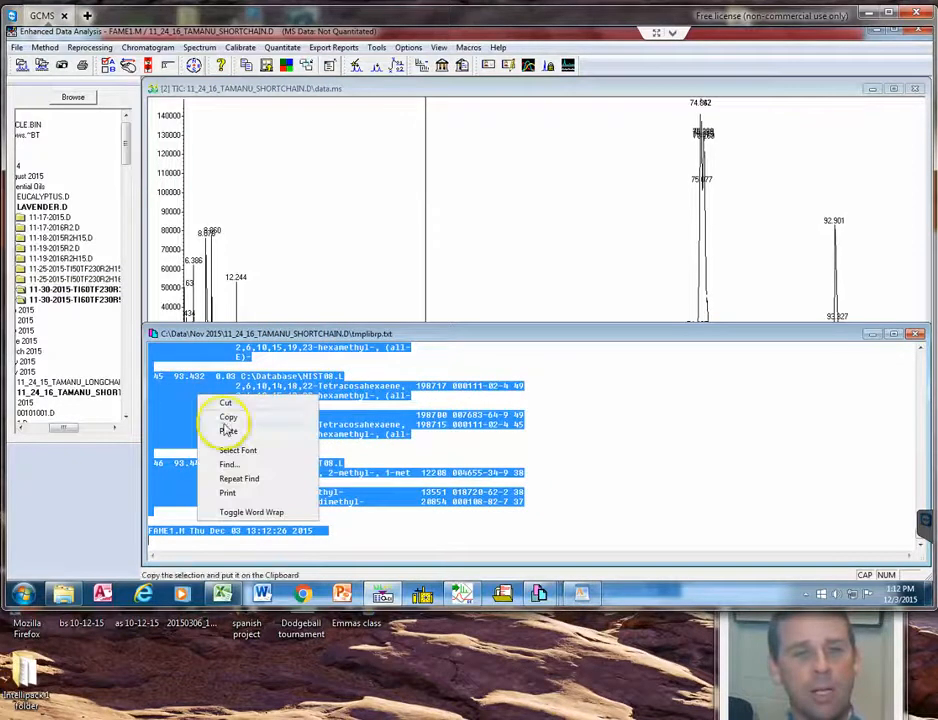
{"action": "left_click", "coordinate": [227, 418]}
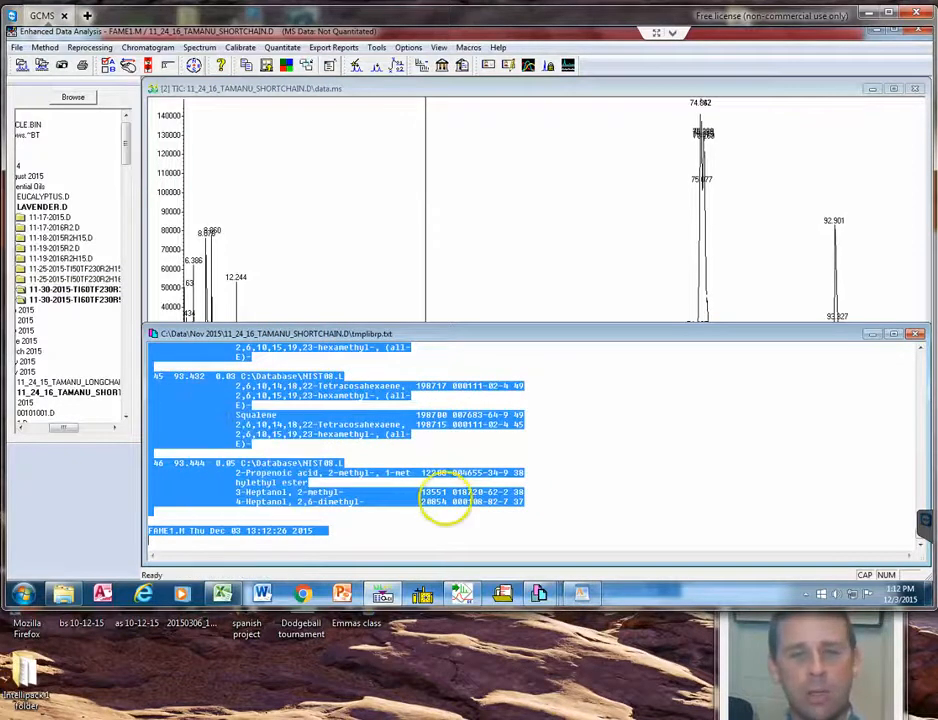
Switch to Excel and create a new blank workbook.
{"action": "left_click", "coordinate": [224, 594]}
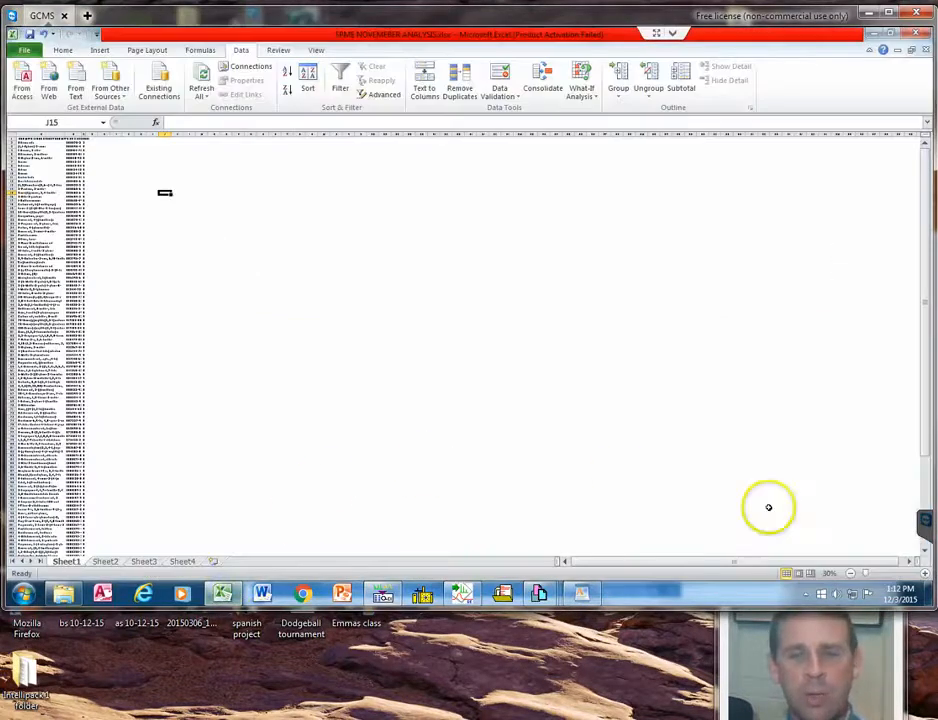
{"action": "left_click", "coordinate": [922, 575]}
{"action": "left_click", "coordinate": [922, 575]}
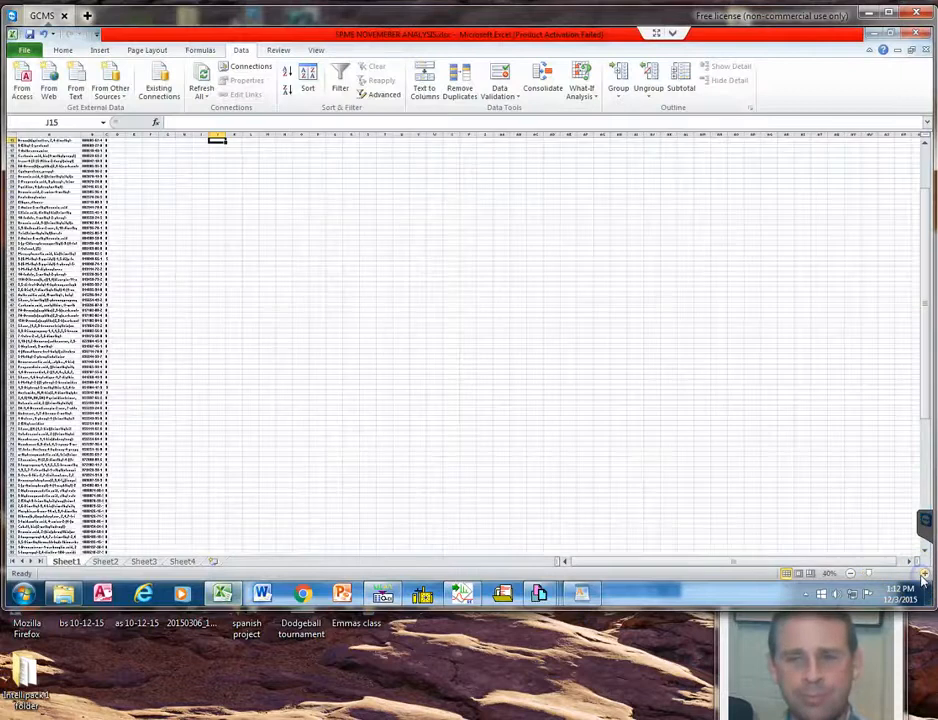
{"action": "left_click", "coordinate": [922, 575]}
{"action": "left_click", "coordinate": [922, 575]}
{"action": "left_click", "coordinate": [922, 575]}
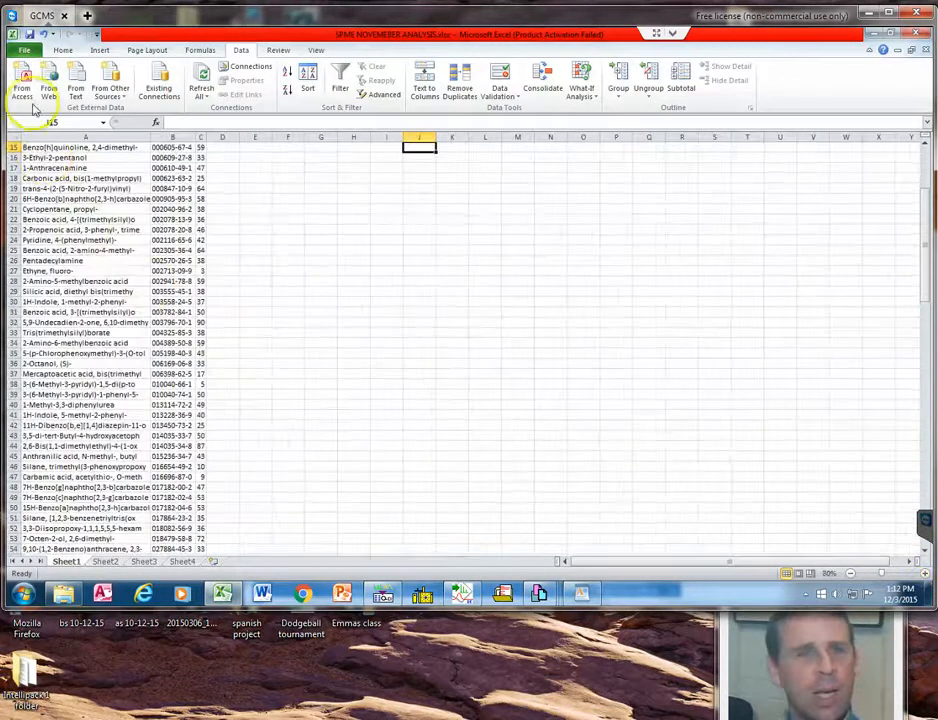
{"action": "left_click", "coordinate": [25, 52]}
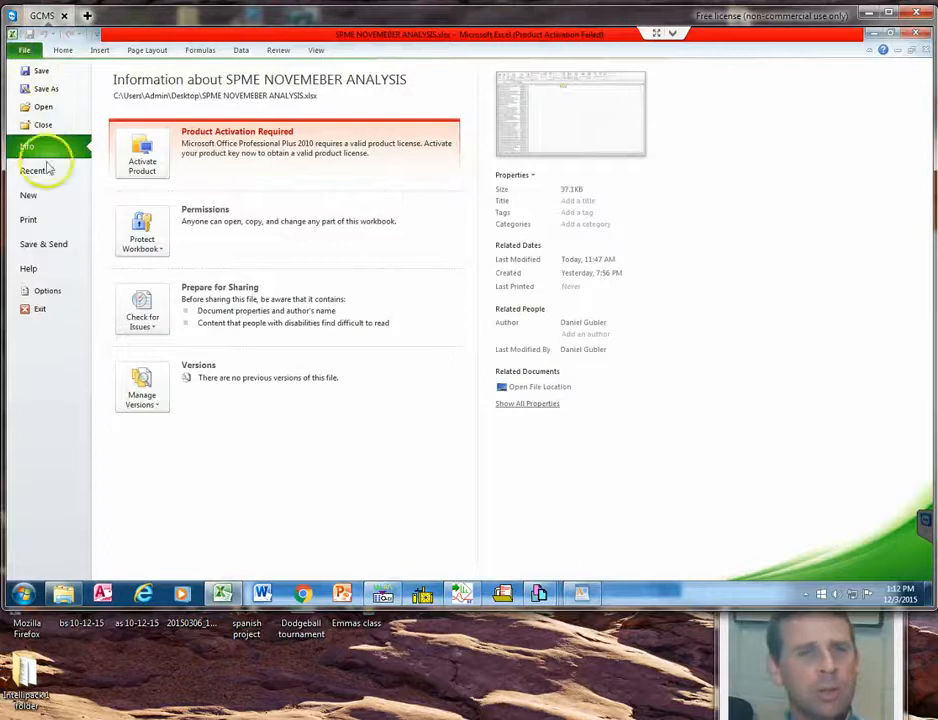
{"action": "left_click", "coordinate": [40, 198]}
{"action": "double_click", "coordinate": [137, 148]}
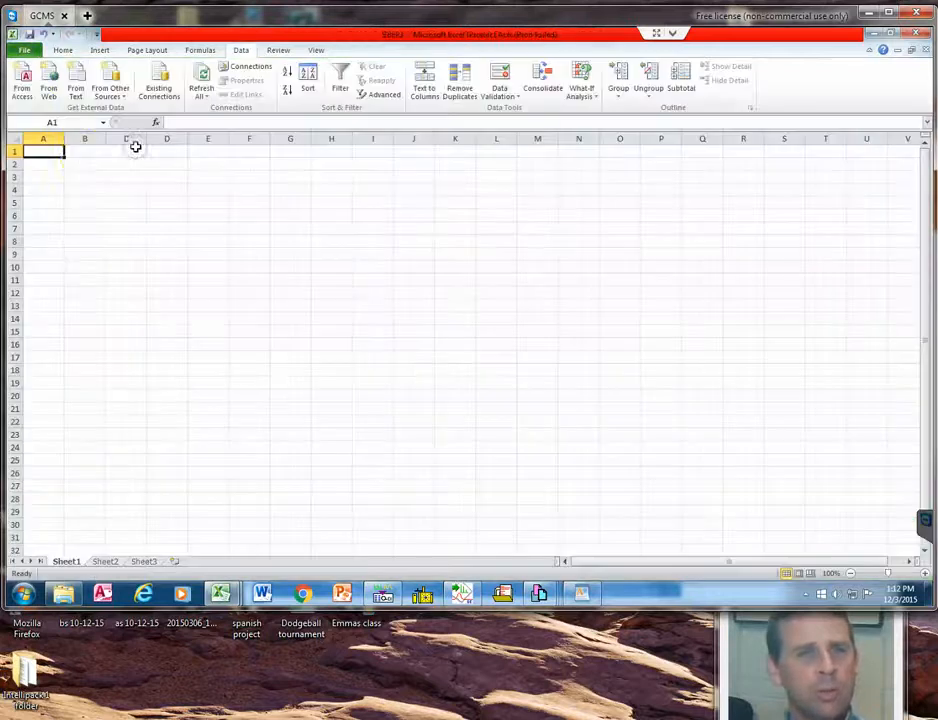
Paste the copied report text starting at cell C1 and split it with Text to Columns as Fixed width, using the suggested column breaks.
{"action": "right_click", "coordinate": [130, 153]}
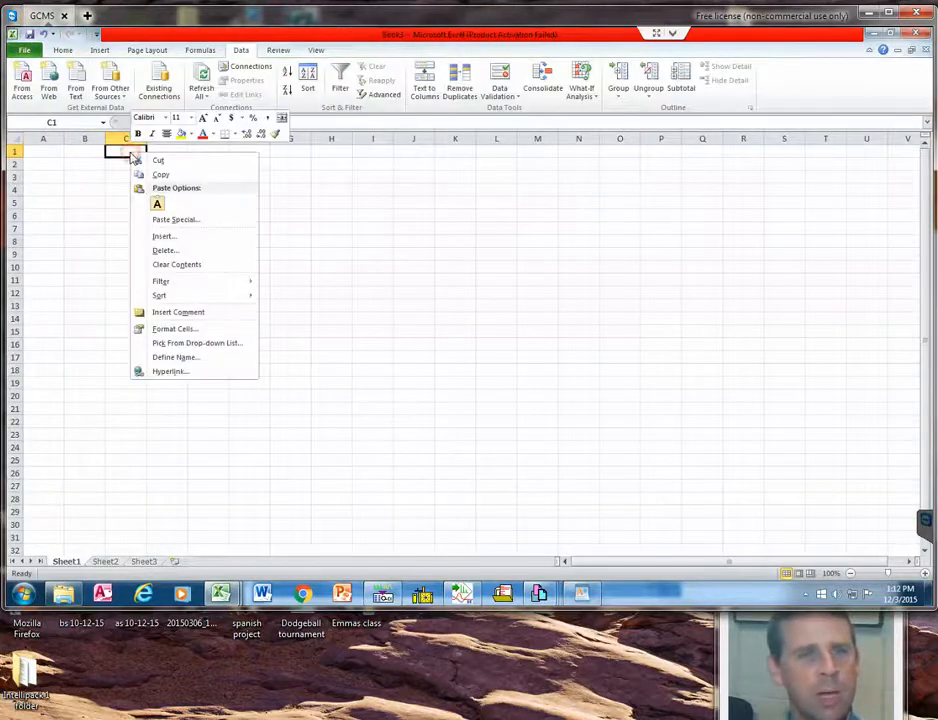
{"action": "left_click", "coordinate": [157, 204]}
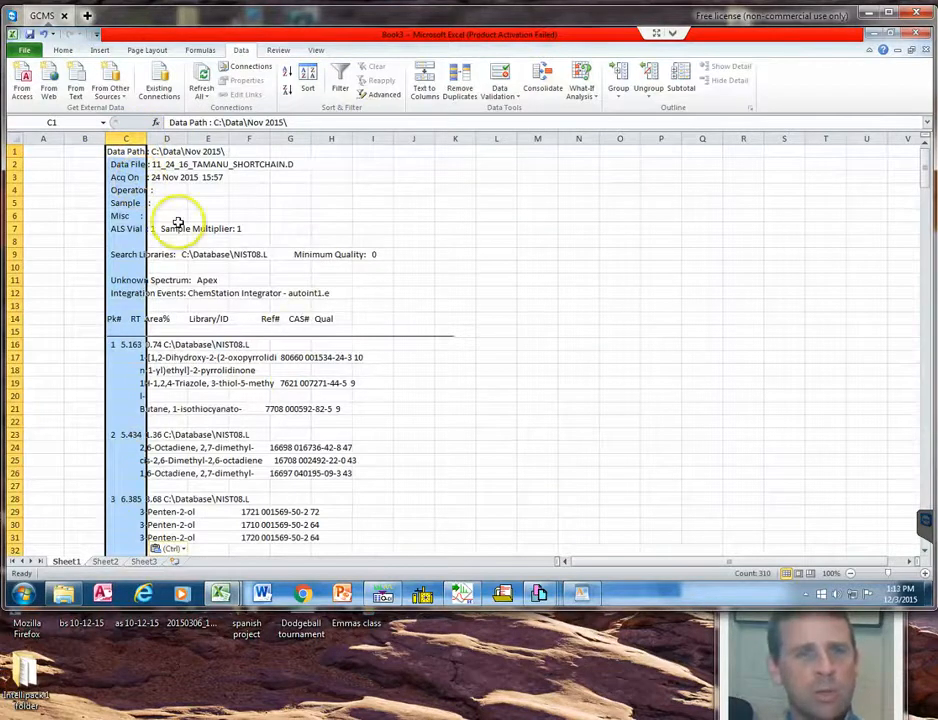
{"action": "left_click", "coordinate": [424, 78]}
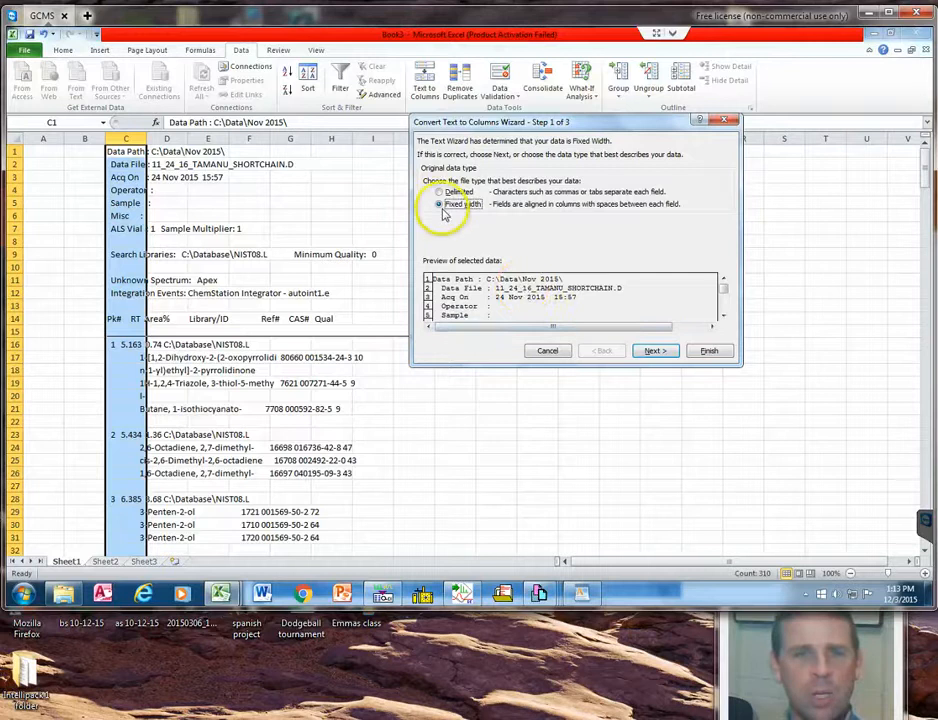
{"action": "left_click", "coordinate": [654, 351]}
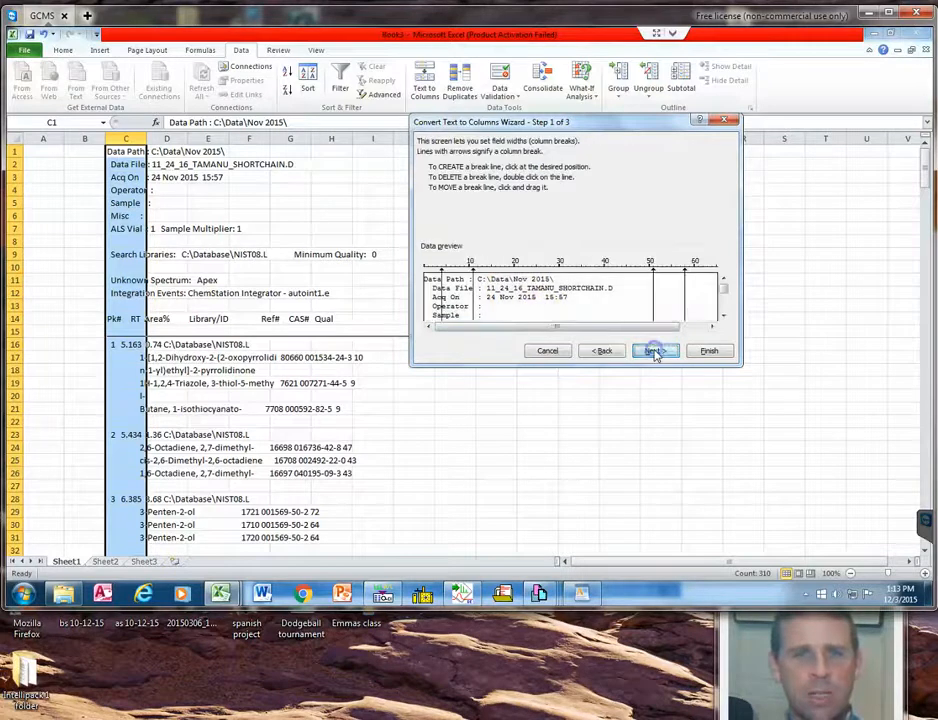
{"action": "left_click_drag", "start_coordinate": [667, 331], "coordinate": [727, 310]}
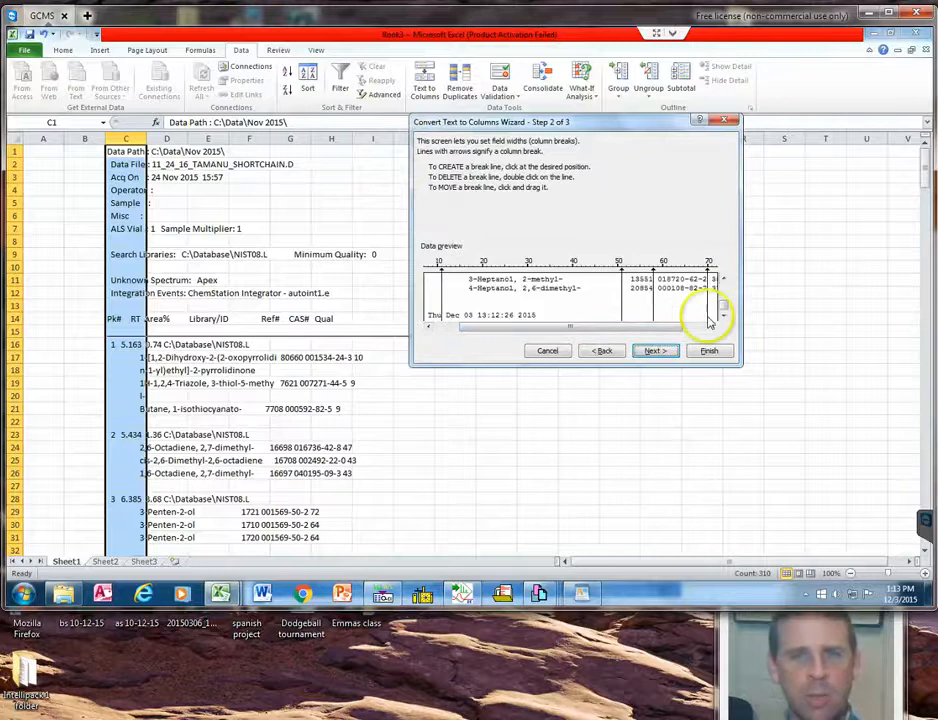
{"action": "left_click", "coordinate": [703, 331]}
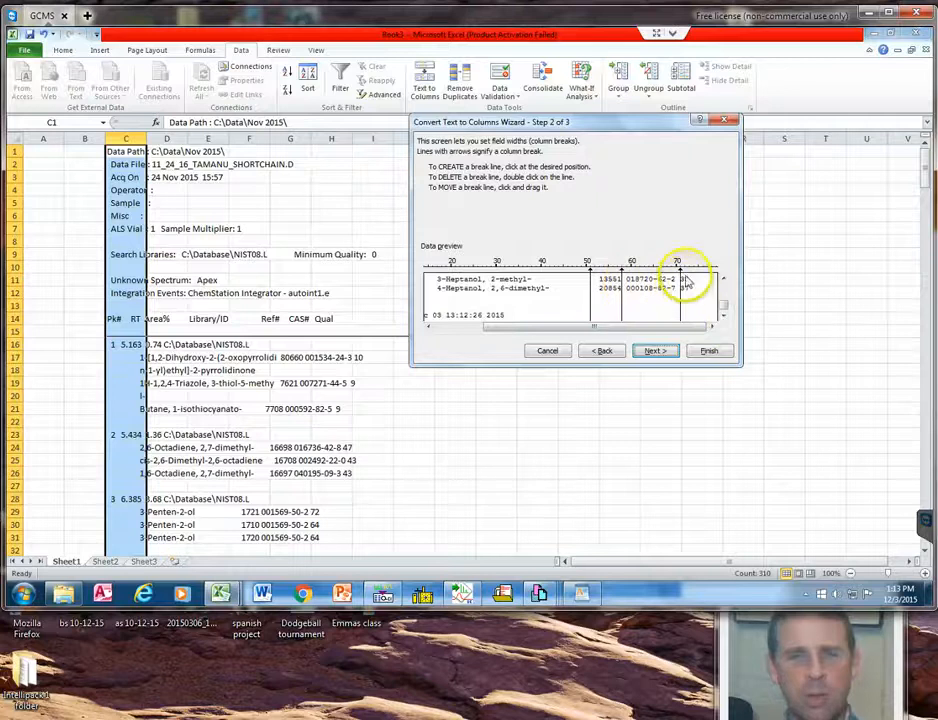
{"action": "left_click", "coordinate": [708, 351]}
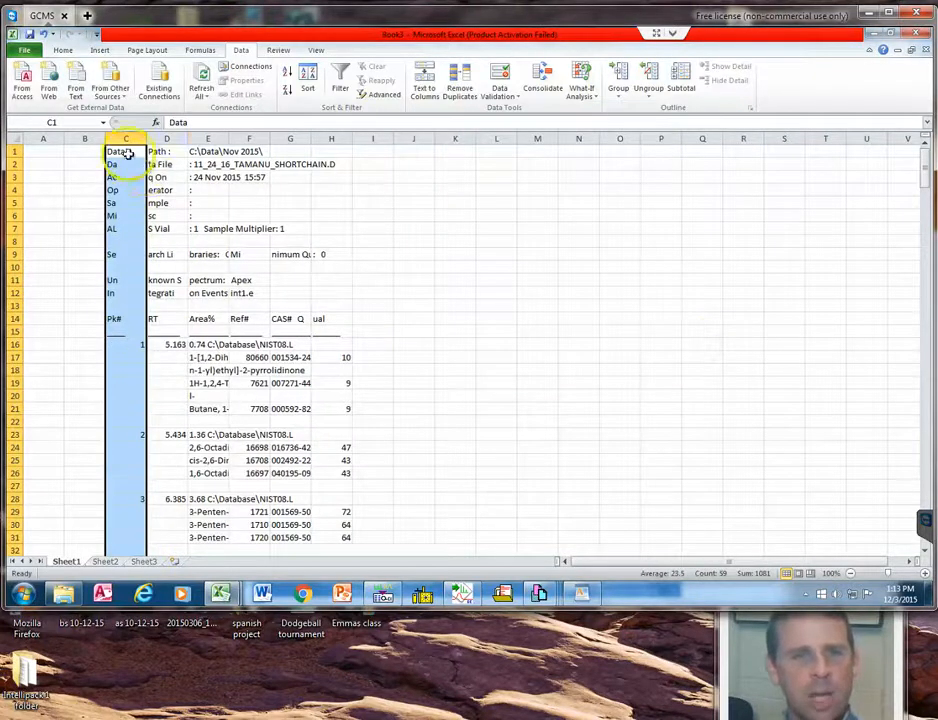
Examine the compound name, CAS number and match quality entries in the split columns for the first peak.
{"action": "left_click", "coordinate": [205, 395]}
{"action": "left_click", "coordinate": [300, 369]}
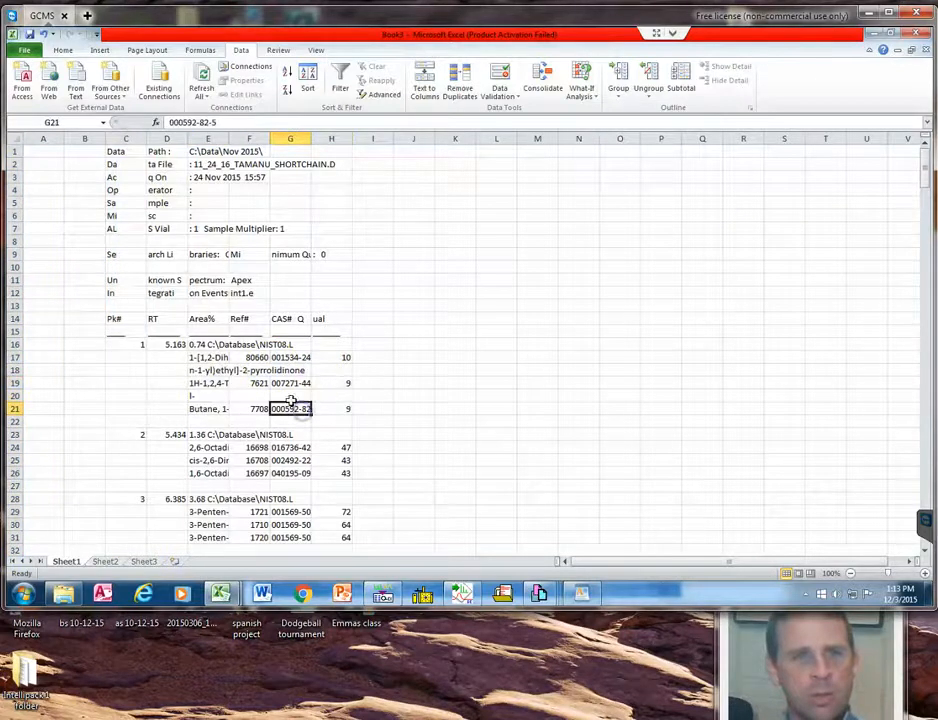
{"action": "left_click", "coordinate": [289, 382]}
{"action": "left_click", "coordinate": [282, 318]}
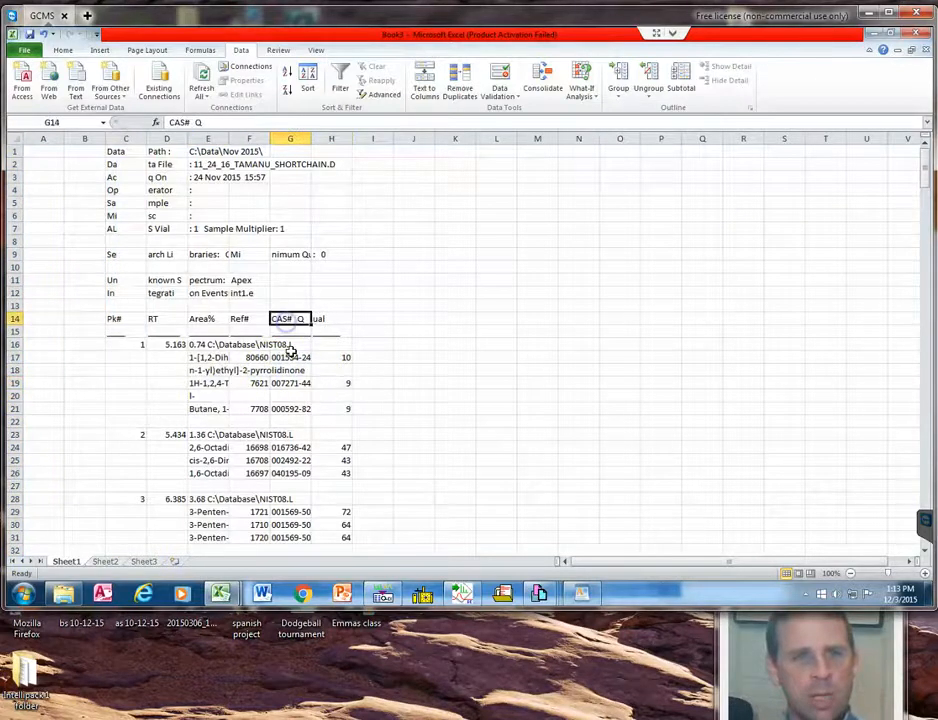
{"action": "left_click", "coordinate": [295, 358]}
{"action": "left_click", "coordinate": [210, 357]}
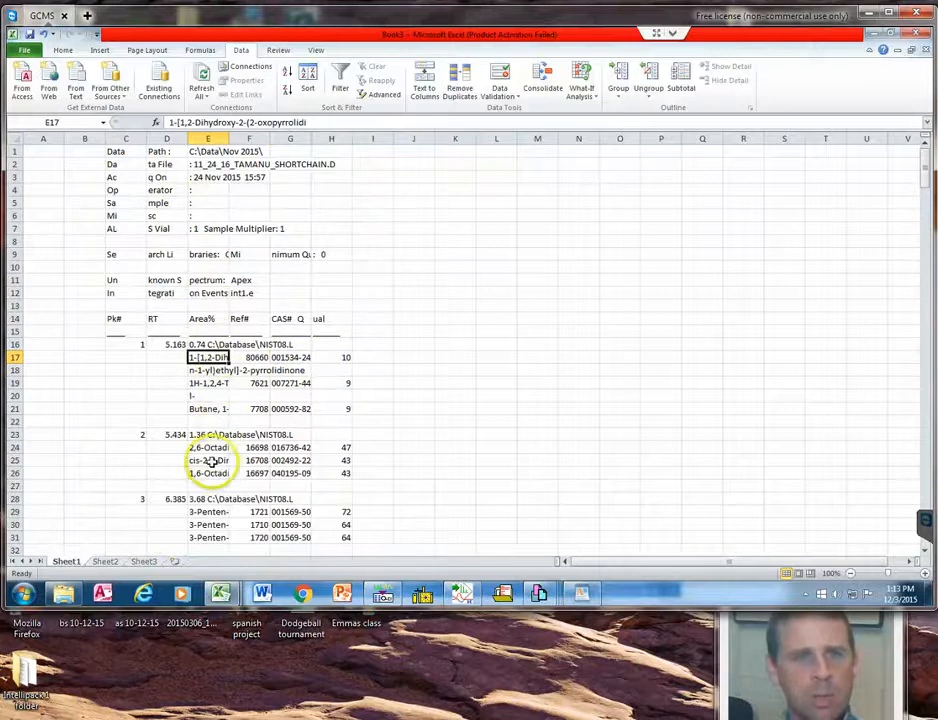
{"action": "left_click", "coordinate": [334, 358]}
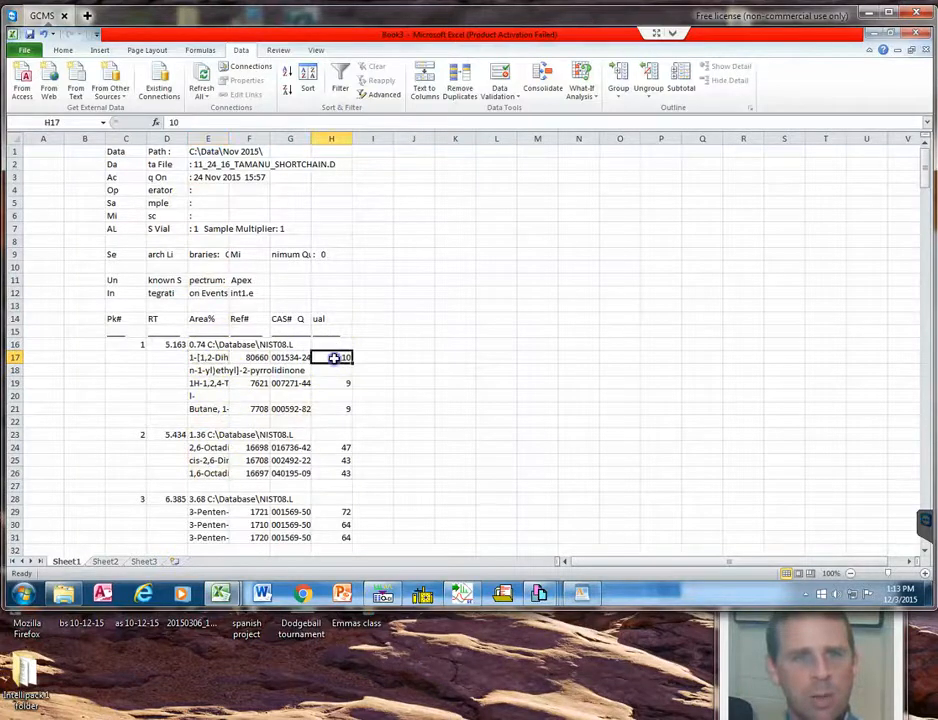
{"action": "left_click", "coordinate": [212, 357]}
Sort columns E through H by the values in column H, Largest to Smallest.
{"action": "left_click_drag", "start_coordinate": [210, 138], "coordinate": [335, 137]}
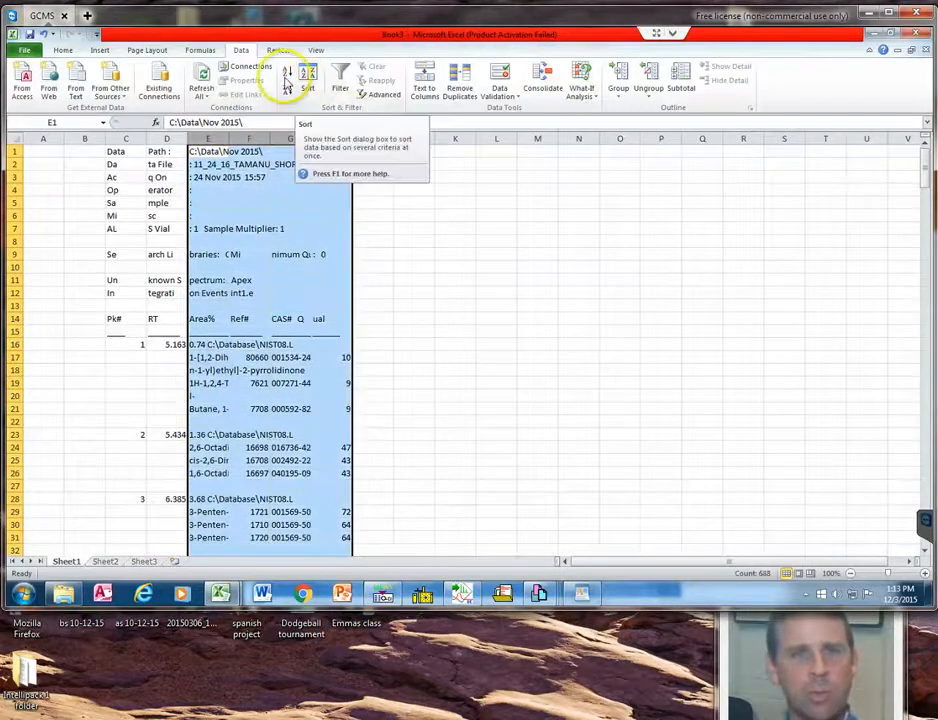
{"action": "left_click", "coordinate": [307, 80]}
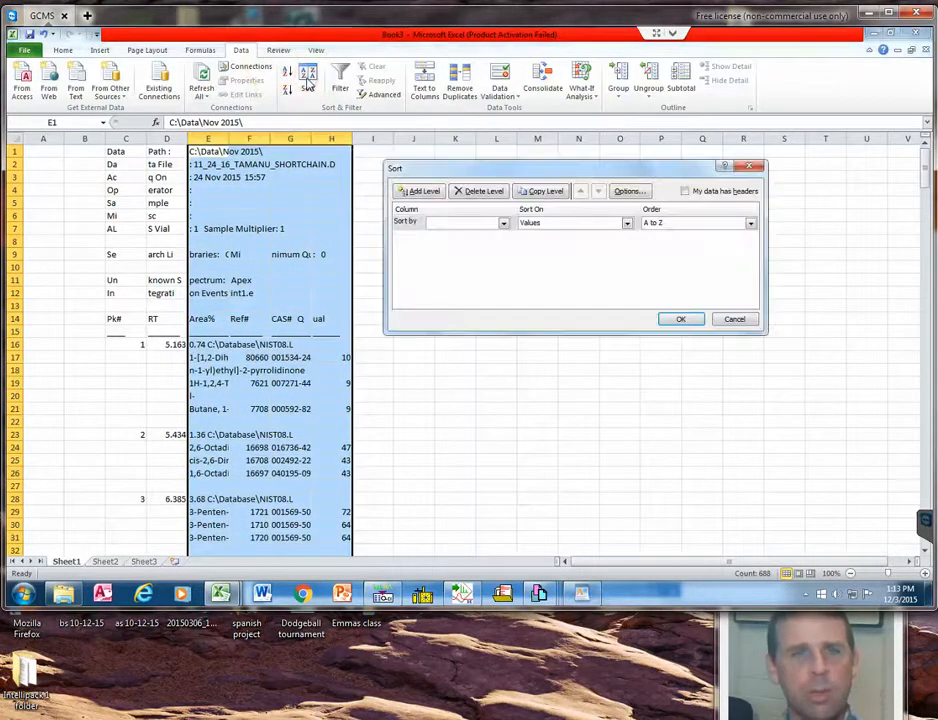
{"action": "left_click", "coordinate": [503, 223]}
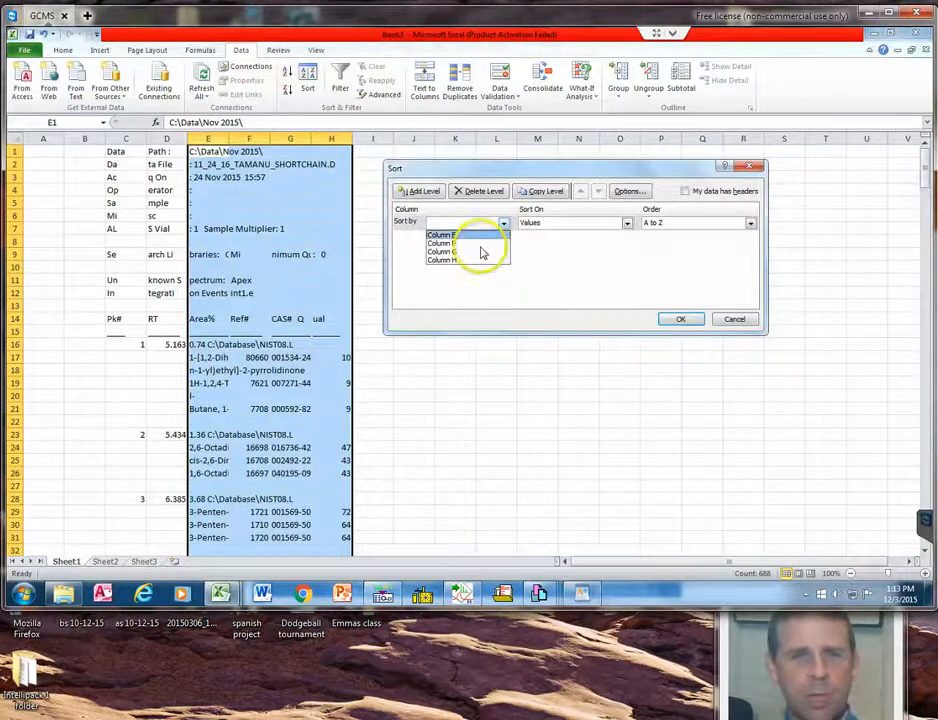
{"action": "left_click", "coordinate": [485, 261]}
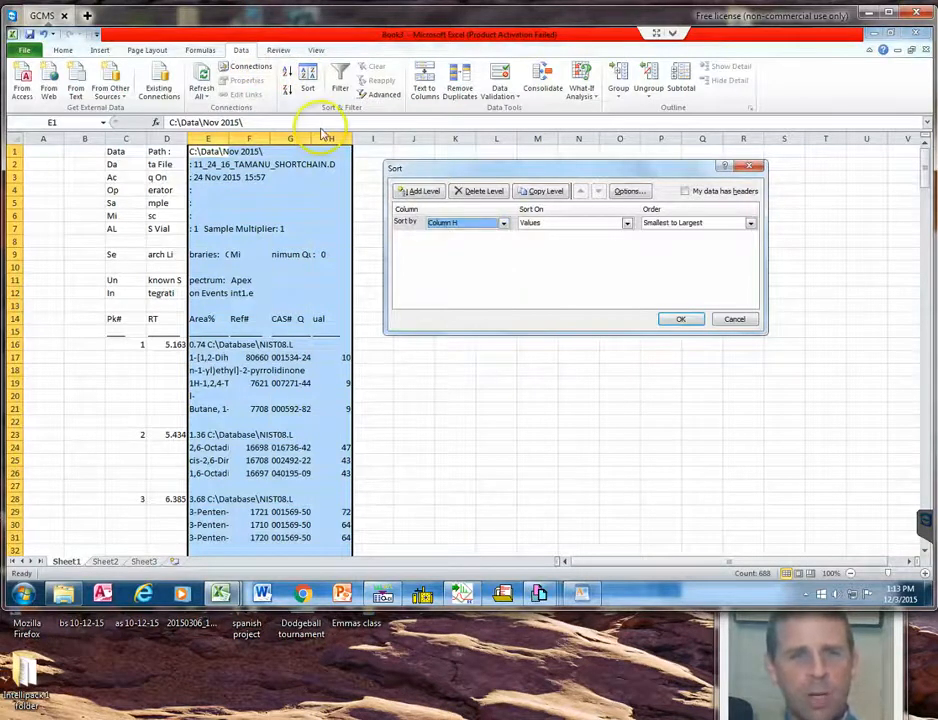
{"action": "left_click", "coordinate": [670, 224]}
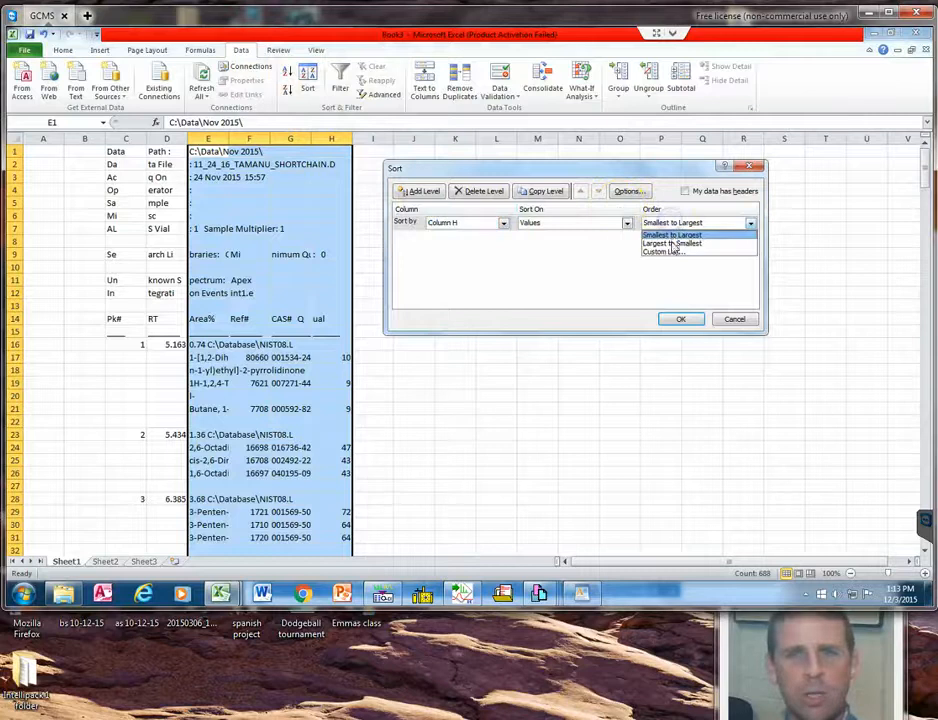
{"action": "left_click", "coordinate": [671, 244]}
{"action": "left_click", "coordinate": [681, 317]}
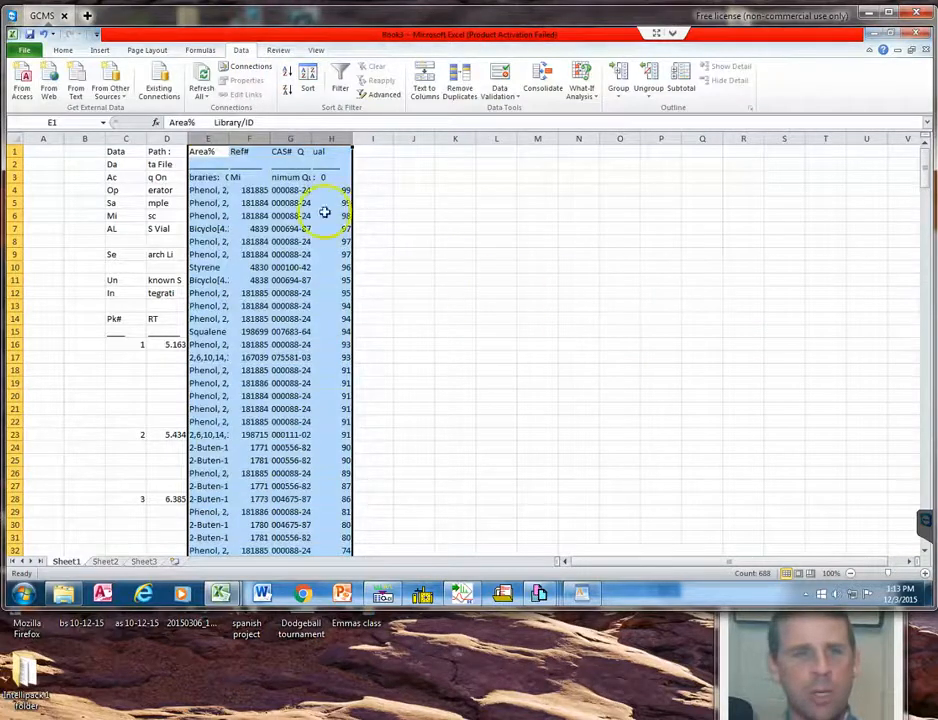
Delete columns A through D, which hold the peak numbers and retention times.
{"action": "left_click", "coordinate": [196, 186]}
{"action": "left_click_drag", "start_coordinate": [160, 138], "coordinate": [39, 150]}
{"action": "right_click", "coordinate": [40, 139]}
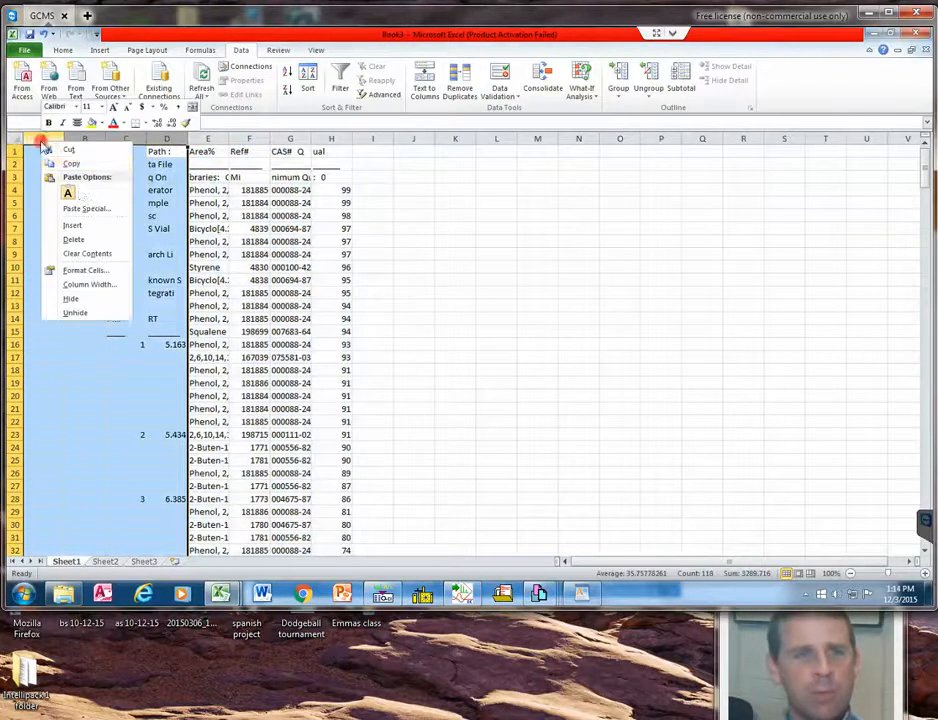
{"action": "left_click", "coordinate": [90, 237]}
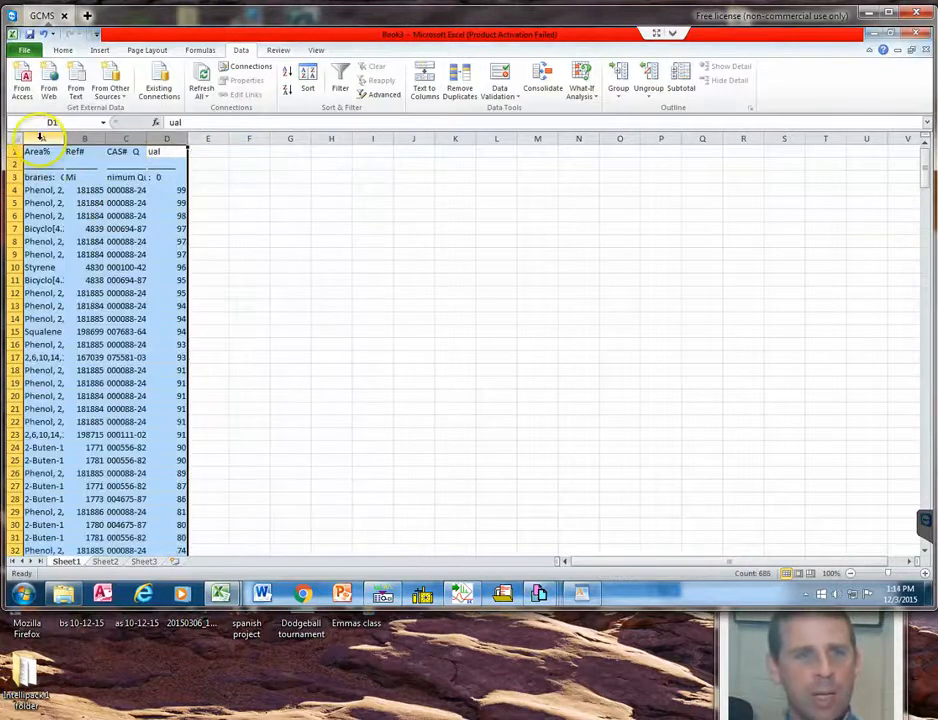
Insert eight blank columns before the sorted compound data.
{"action": "left_click_drag", "start_coordinate": [40, 138], "coordinate": [331, 137]}
{"action": "right_click", "coordinate": [331, 137]}
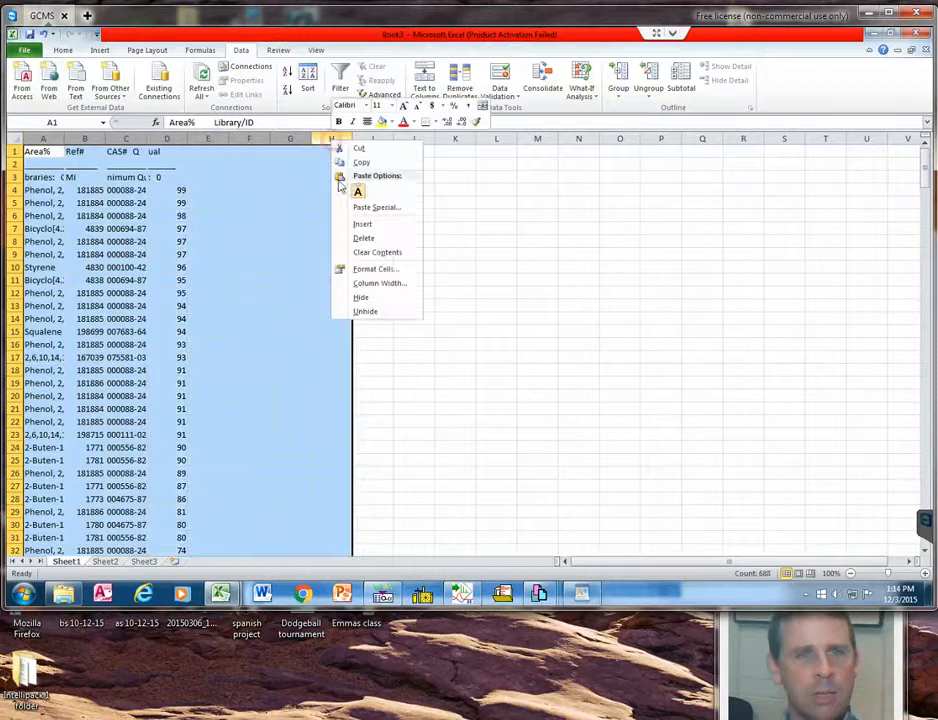
{"action": "left_click", "coordinate": [360, 222]}
{"action": "left_click", "coordinate": [558, 254]}
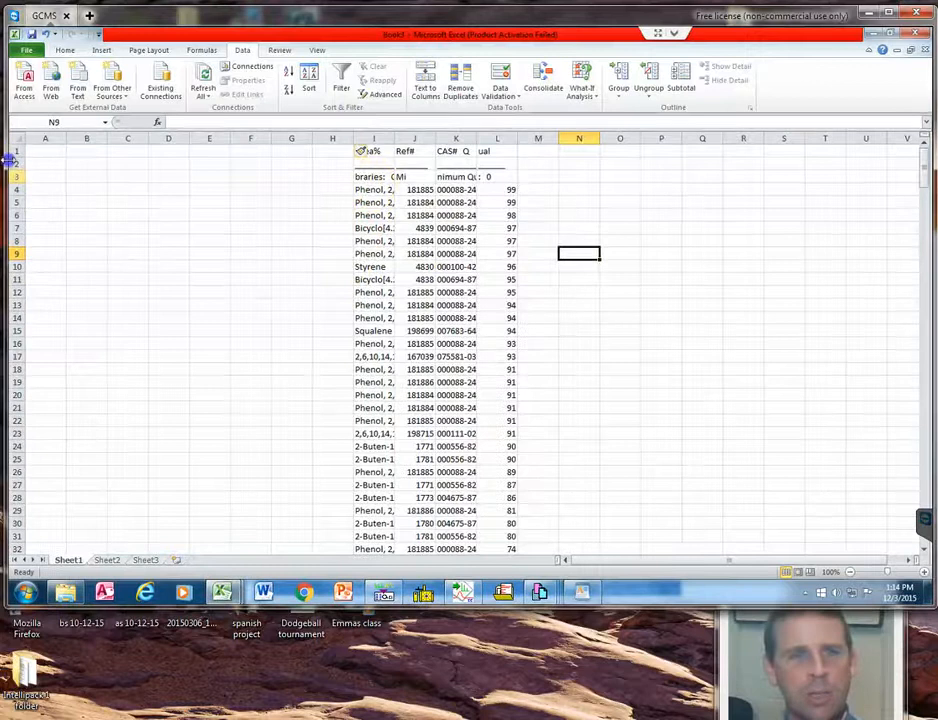
Delete rows 1 through 3, which hold the leftover report headers above the compound list.
{"action": "left_click_drag", "start_coordinate": [11, 175], "coordinate": [15, 150]}
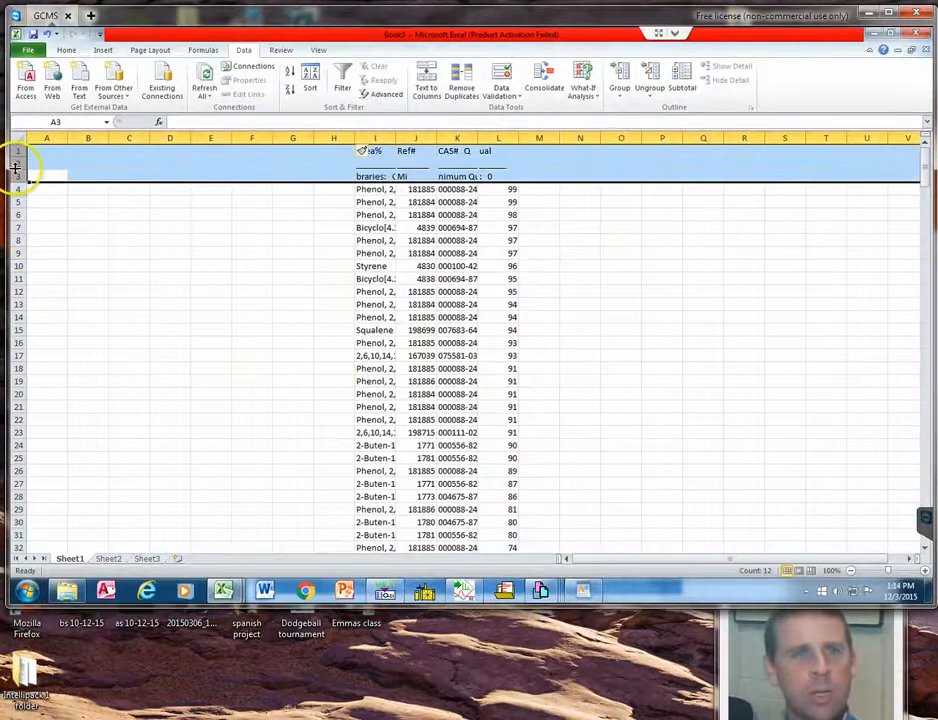
{"action": "right_click", "coordinate": [15, 162]}
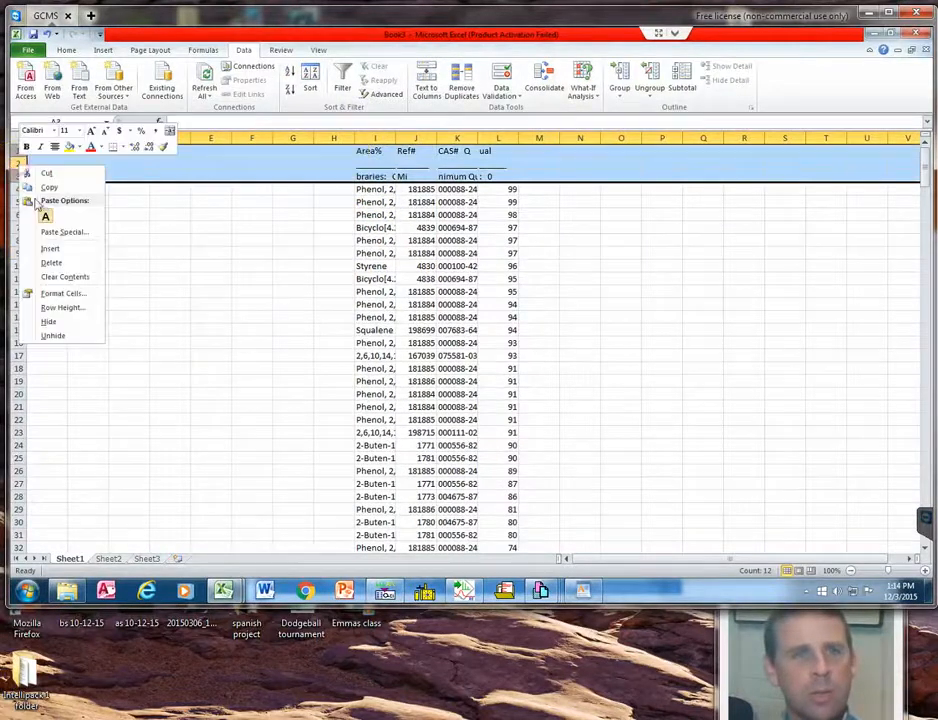
{"action": "left_click", "coordinate": [50, 262]}
{"action": "left_click", "coordinate": [210, 253]}
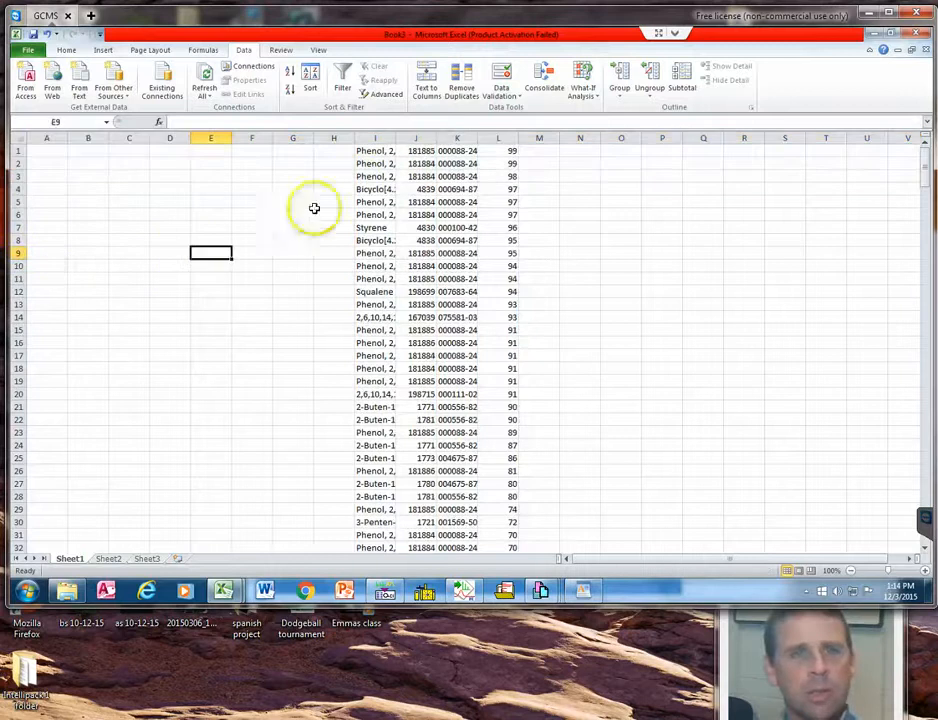
Widen column I to fit the full compound names.
{"action": "double_click", "coordinate": [393, 140]}
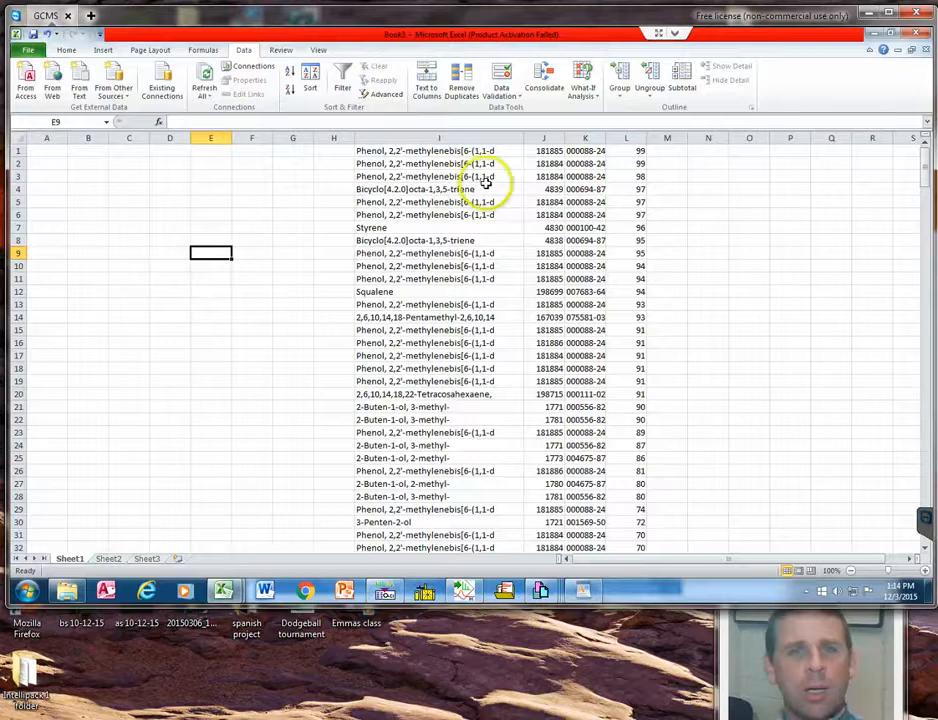
{"action": "scroll", "coordinate": [486, 185], "scroll_direction": "down", "scroll_amount": 1}
{"action": "scroll", "coordinate": [489, 186], "scroll_direction": "up", "scroll_amount": 1}
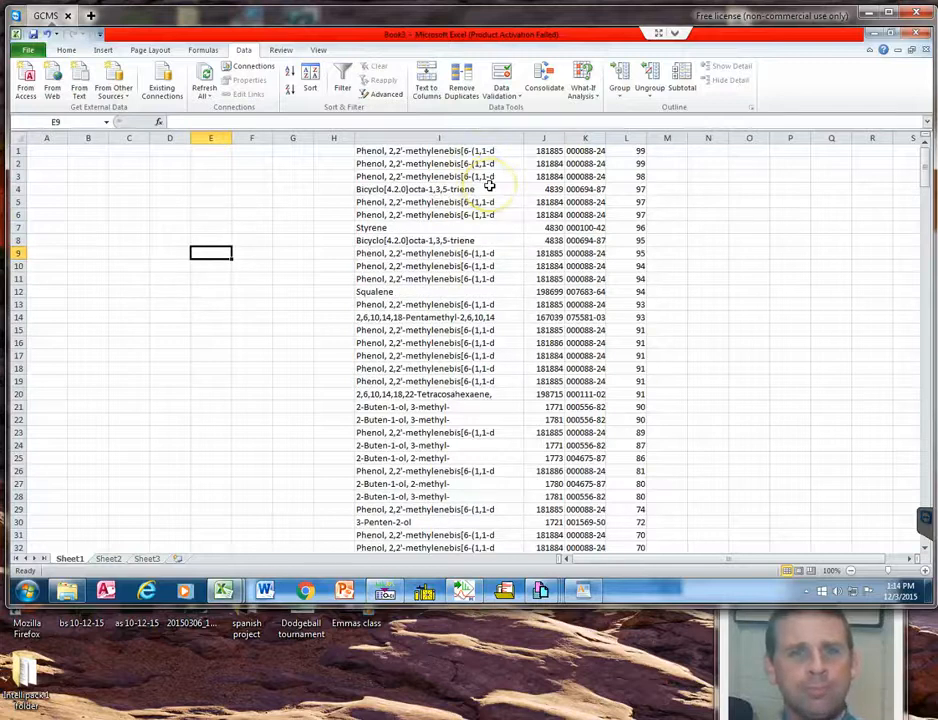
Delete rows 62 through 313, covering all compounds with match quality below 50 and the leftover report text.
{"action": "left_click_drag", "start_coordinate": [928, 176], "coordinate": [930, 215]}
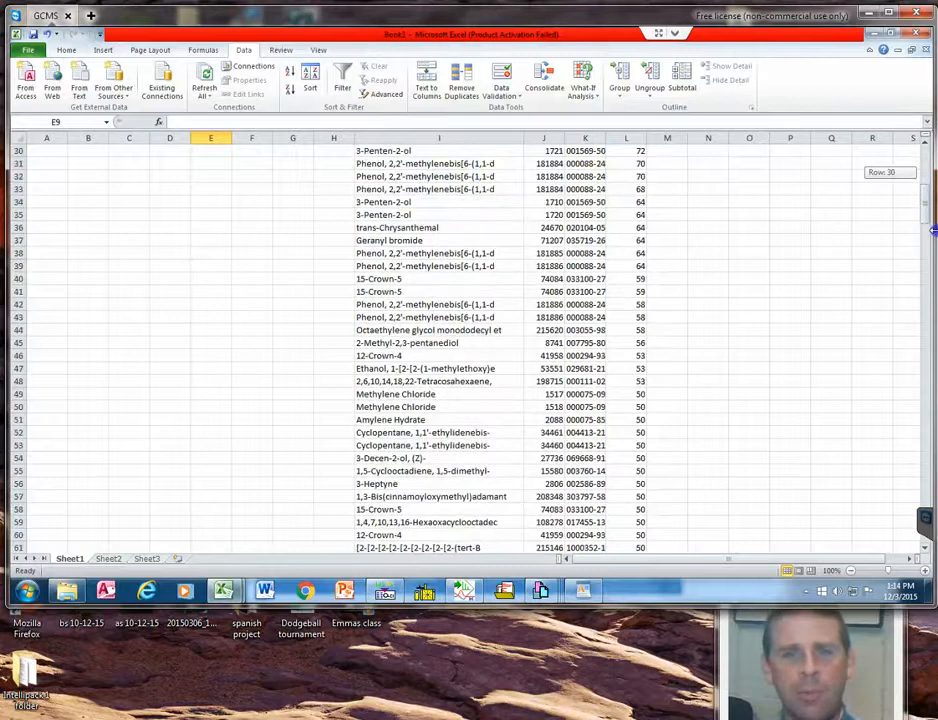
{"action": "left_click_drag", "start_coordinate": [912, 257], "coordinate": [766, 378]}
{"action": "scroll", "coordinate": [763, 378], "scroll_direction": "up", "scroll_amount": 2}
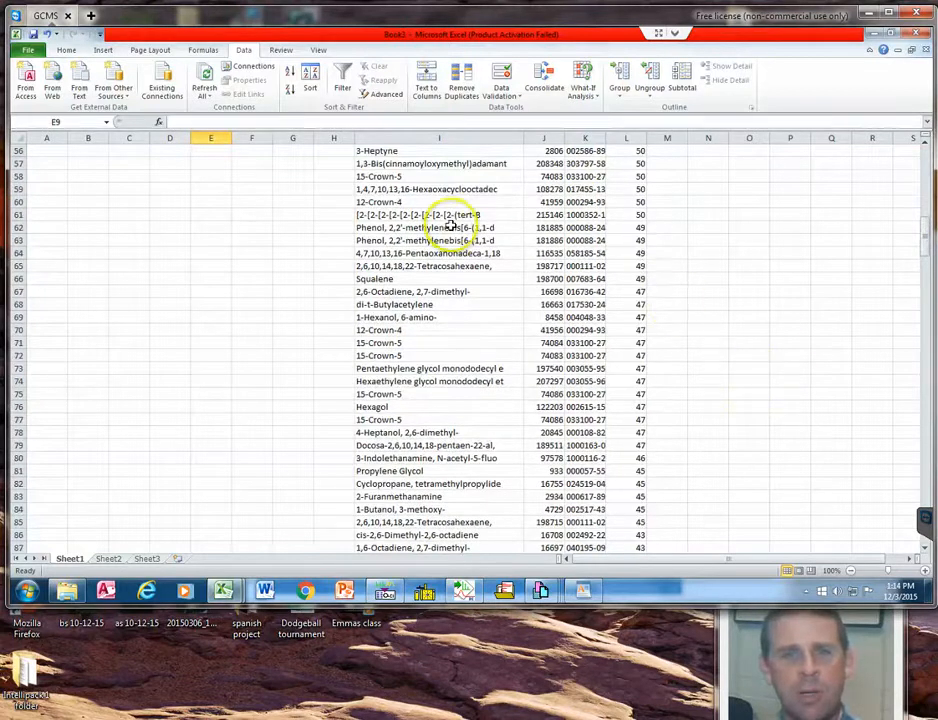
{"action": "left_click", "coordinate": [15, 228]}
{"action": "scroll", "coordinate": [63, 402], "scroll_direction": "down", "scroll_amount": 20}
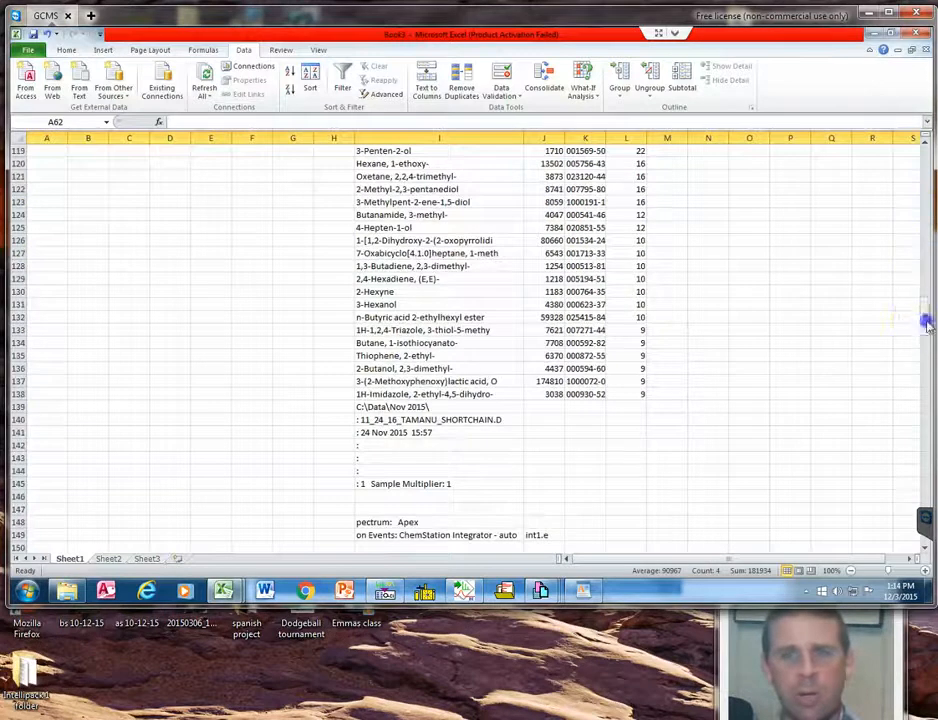
{"action": "left_click_drag", "start_coordinate": [926, 322], "coordinate": [928, 541]}
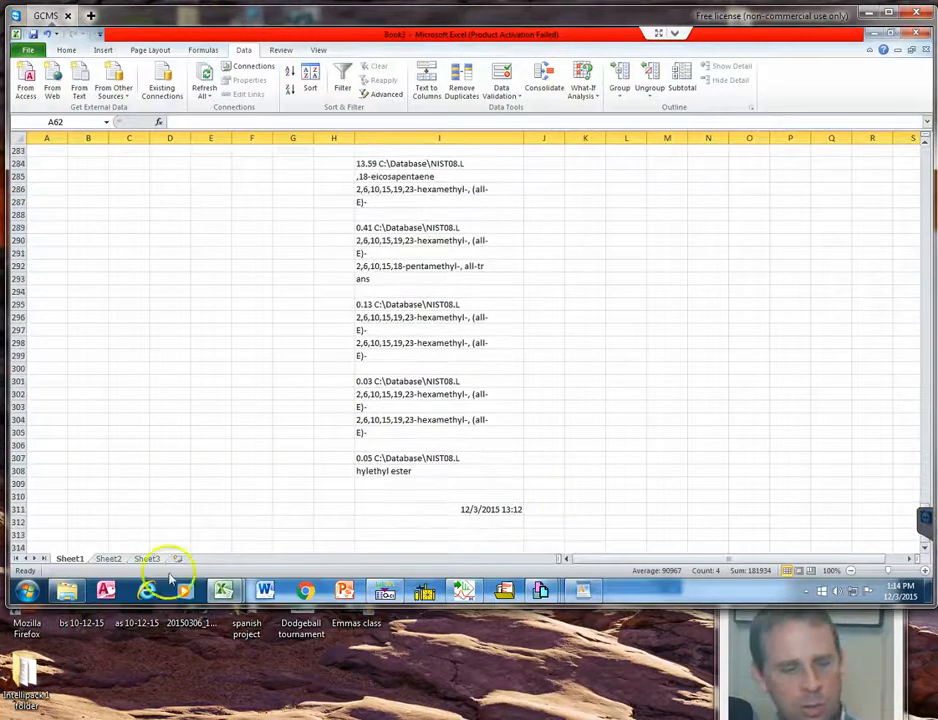
{"action": "left_click", "coordinate": [17, 537], "text": "shift"}
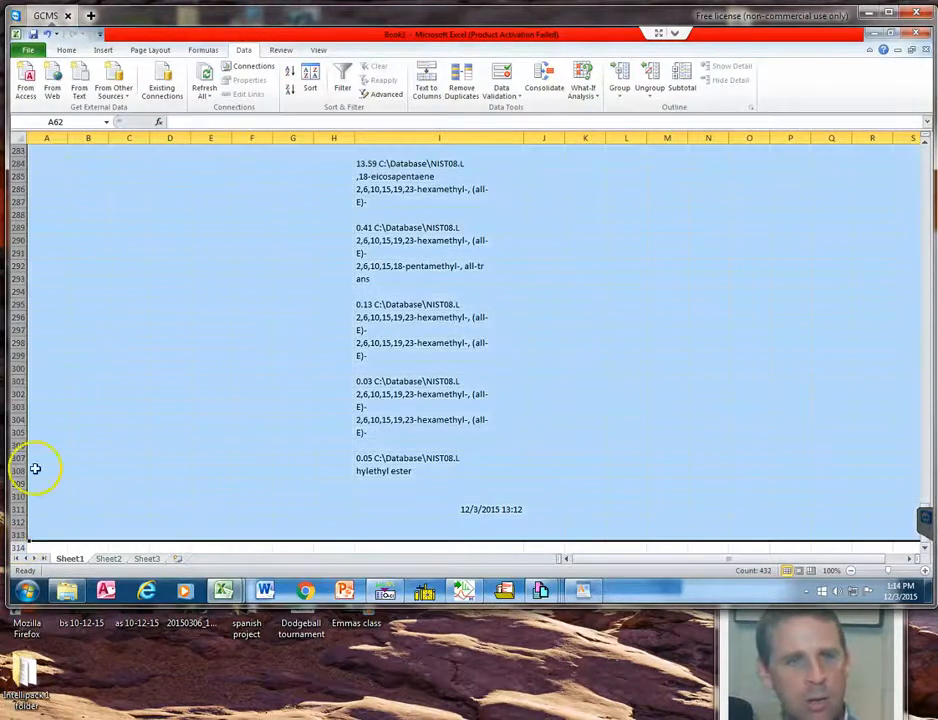
{"action": "scroll", "coordinate": [260, 470], "scroll_direction": "up", "scroll_amount": 20}
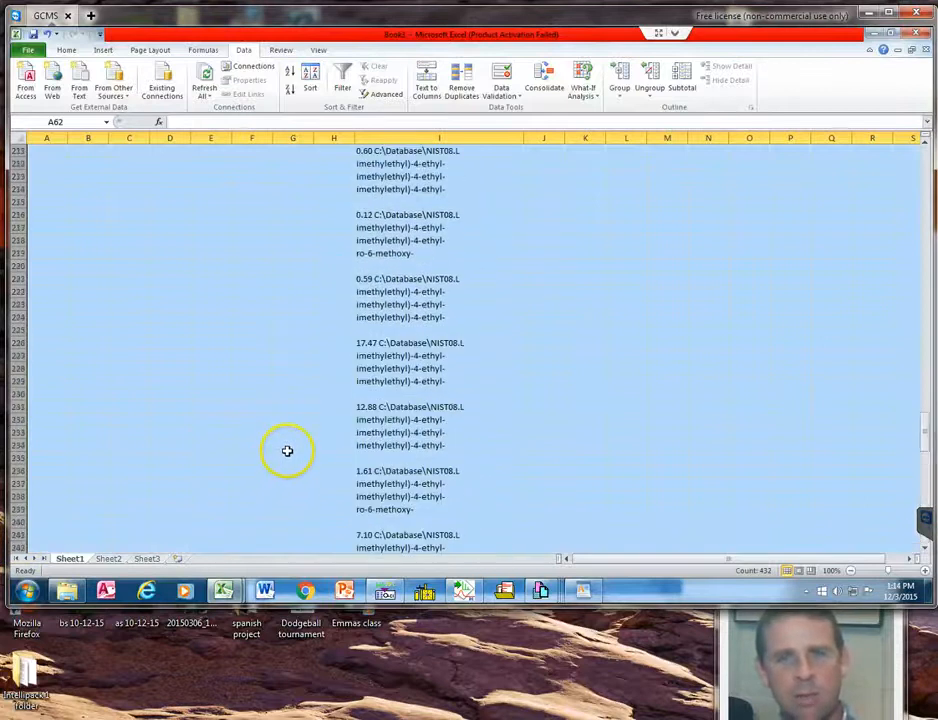
{"action": "scroll", "coordinate": [292, 443], "scroll_direction": "up", "scroll_amount": 20}
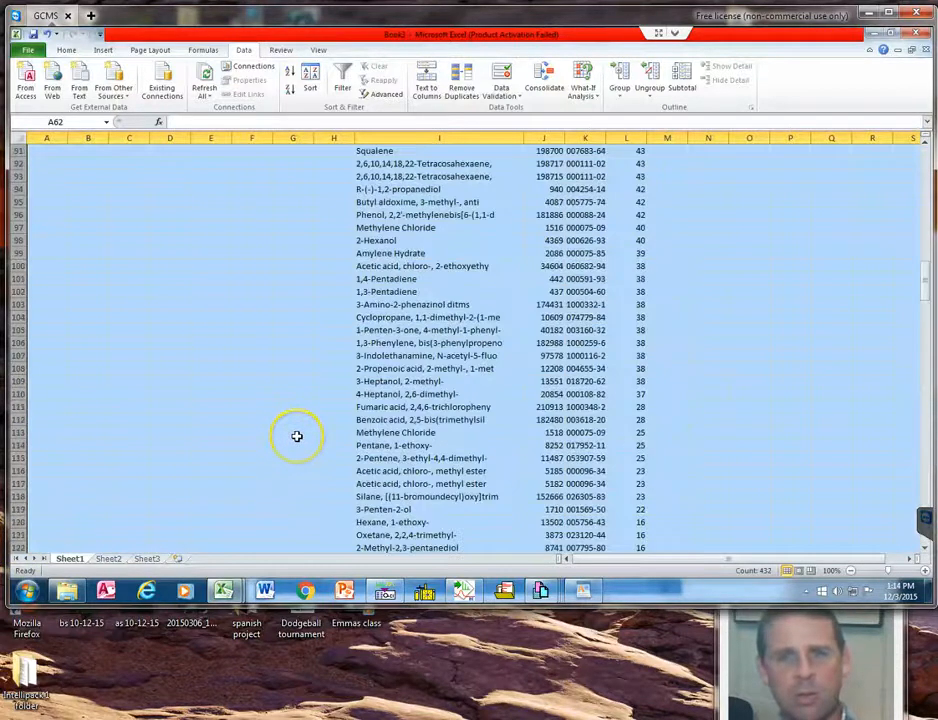
{"action": "scroll", "coordinate": [296, 436], "scroll_direction": "up", "scroll_amount": 5}
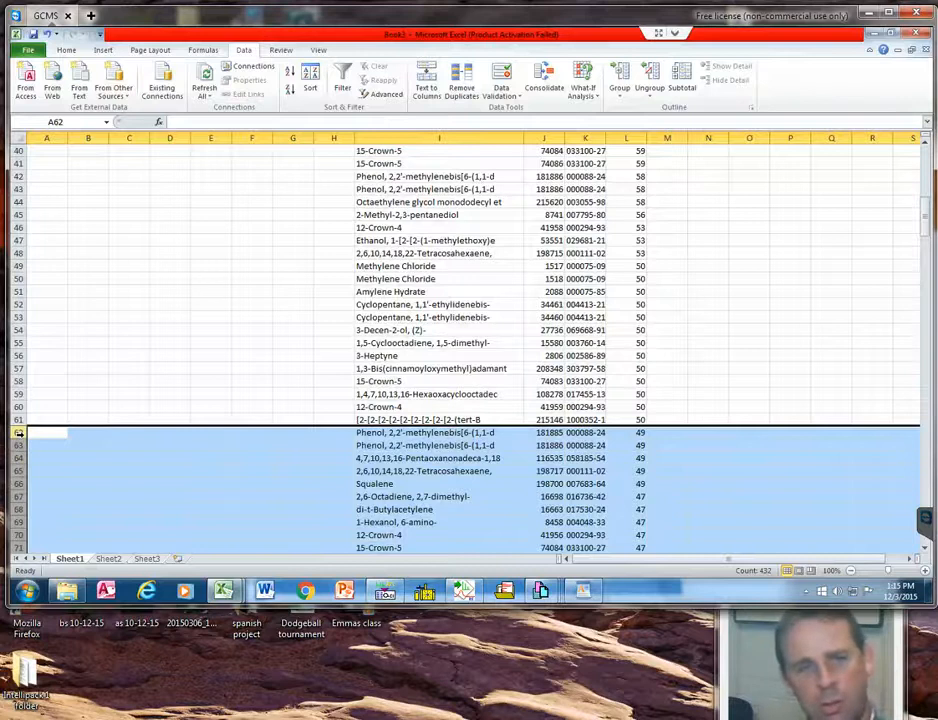
{"action": "scroll", "coordinate": [30, 498], "scroll_direction": "down", "scroll_amount": 20}
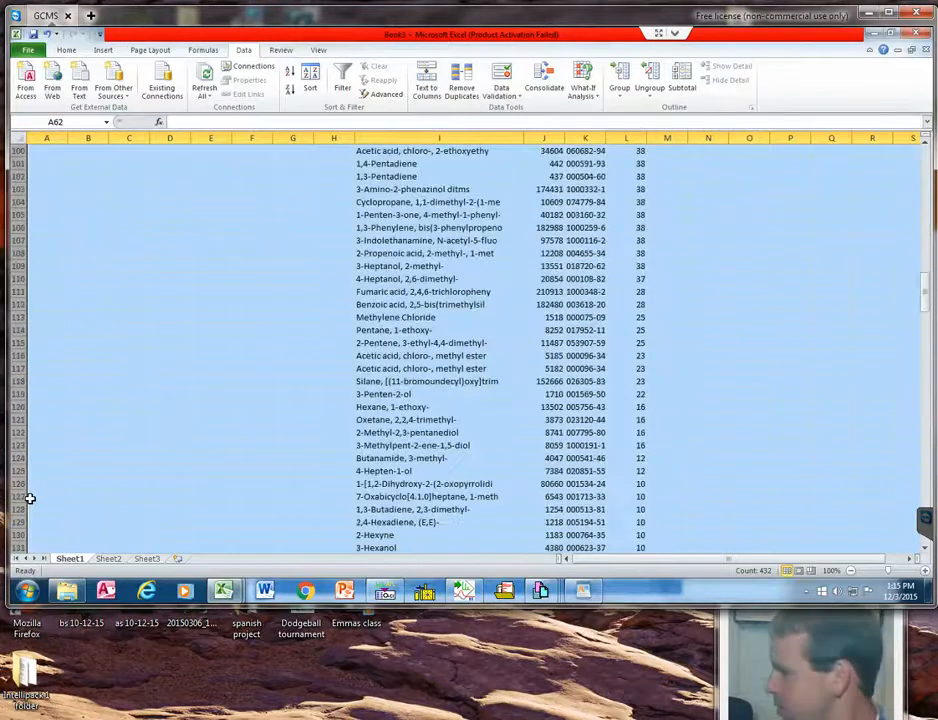
{"action": "scroll", "coordinate": [30, 498], "scroll_direction": "up", "scroll_amount": 20}
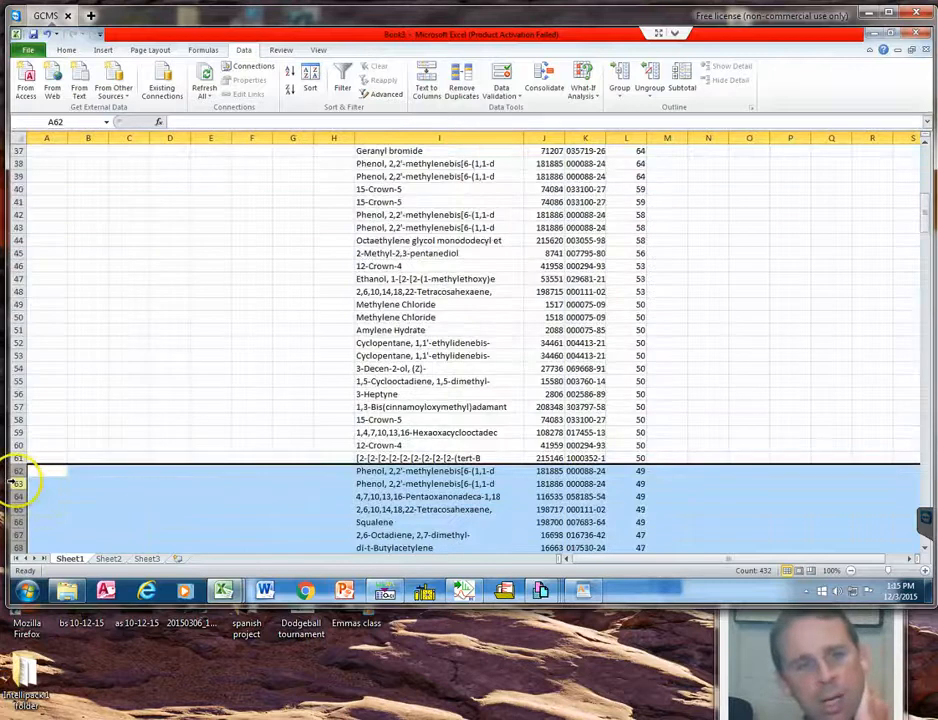
{"action": "right_click", "coordinate": [14, 483]}
{"action": "left_click", "coordinate": [55, 396]}
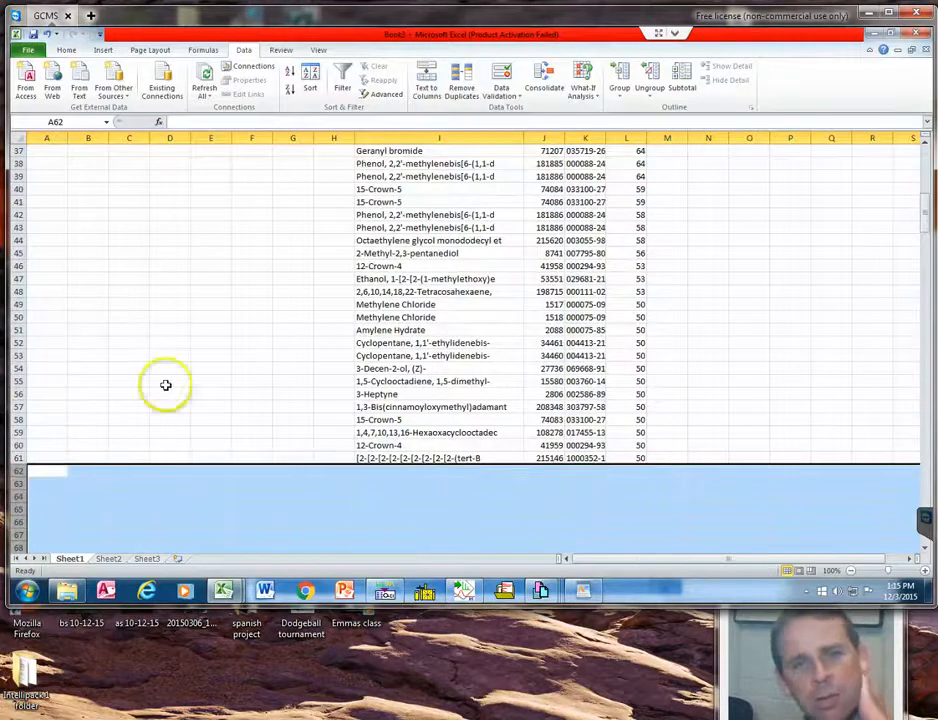
{"action": "left_click", "coordinate": [346, 357]}
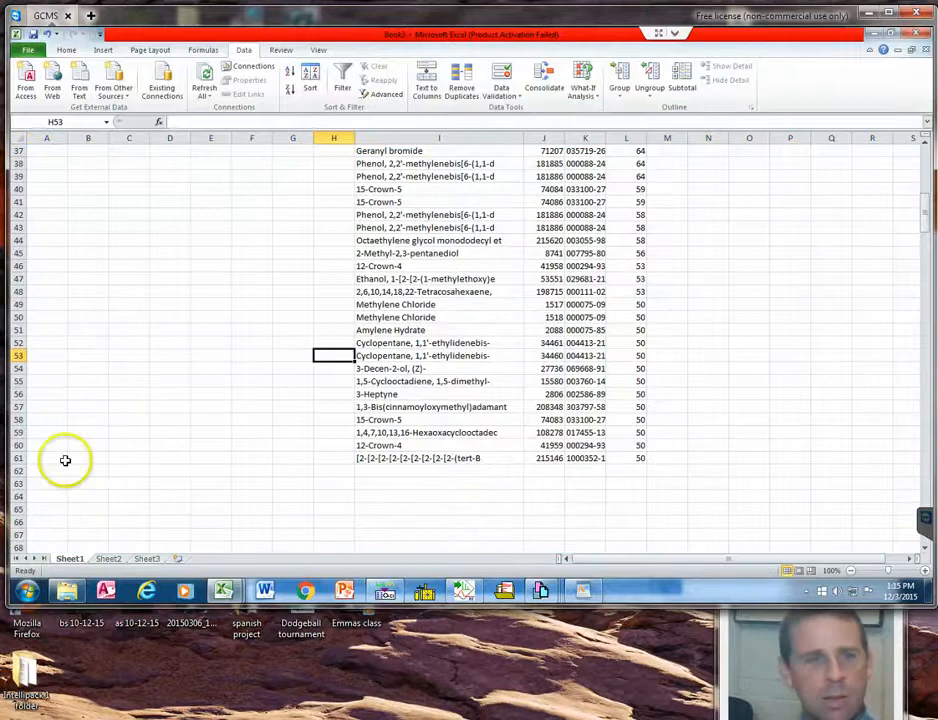
Examine the remaining compound list from the best match quality down to the last entry in row 61.
{"action": "left_click", "coordinate": [18, 458]}
{"action": "left_click", "coordinate": [412, 457]}
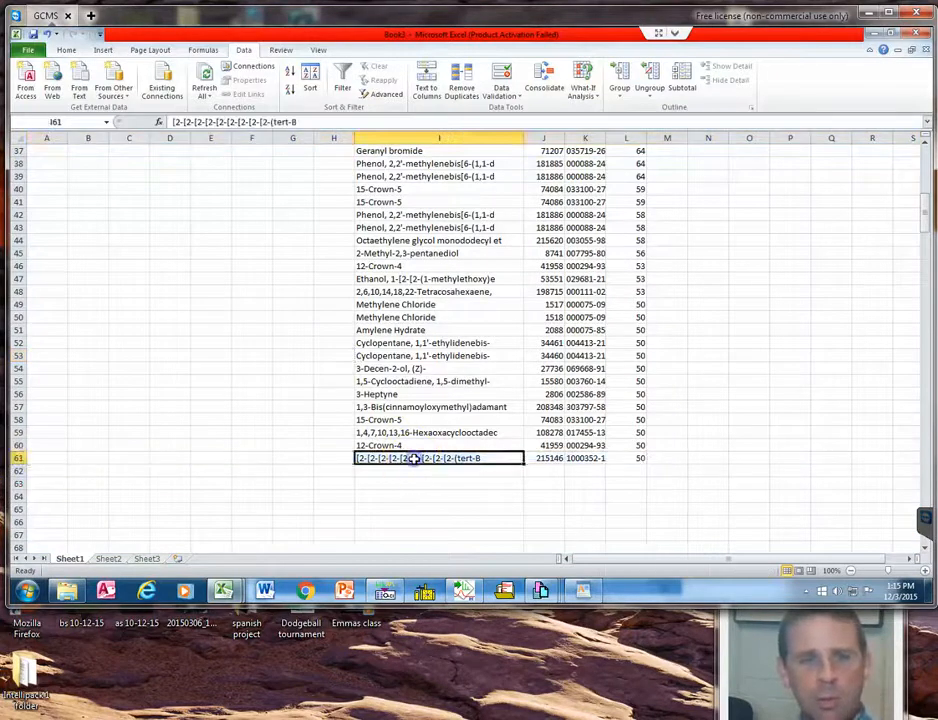
{"action": "scroll", "coordinate": [420, 440], "scroll_direction": "up", "scroll_amount": 12}
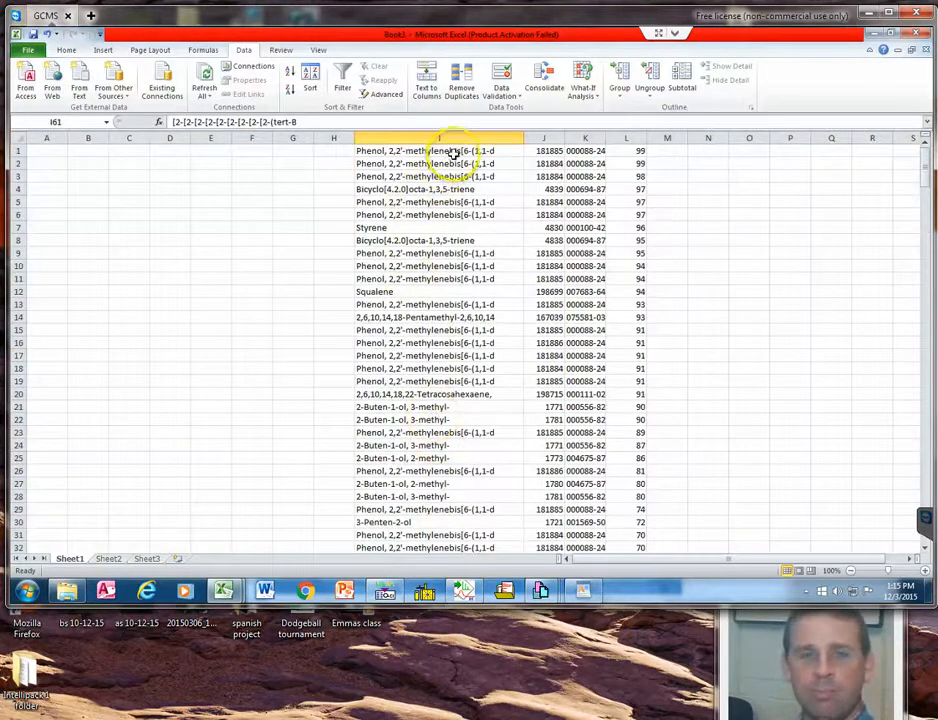
{"action": "scroll", "coordinate": [458, 160], "scroll_direction": "down", "scroll_amount": 3}
{"action": "scroll", "coordinate": [458, 163], "scroll_direction": "down", "scroll_amount": 9}
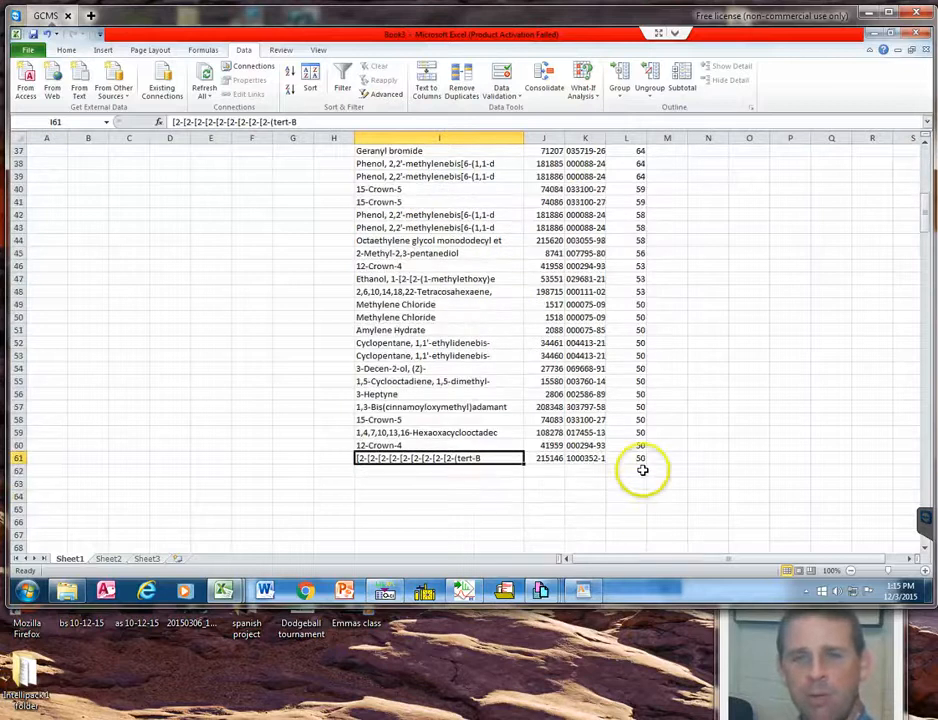
{"action": "scroll", "coordinate": [640, 450], "scroll_direction": "up", "scroll_amount": 12}
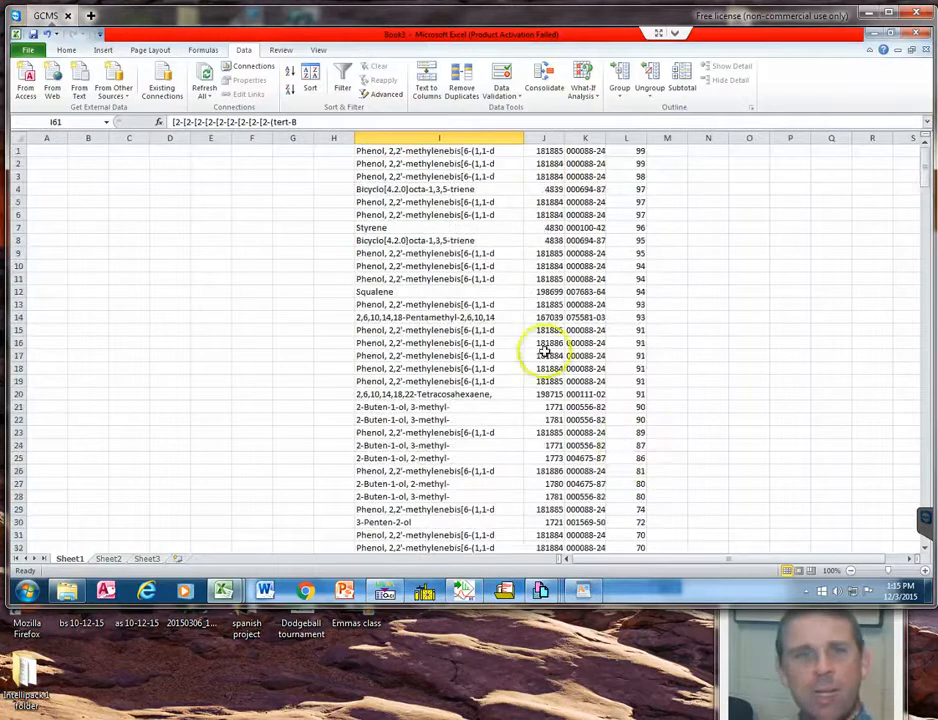
{"action": "scroll", "coordinate": [410, 228], "scroll_direction": "down", "scroll_amount": 16}
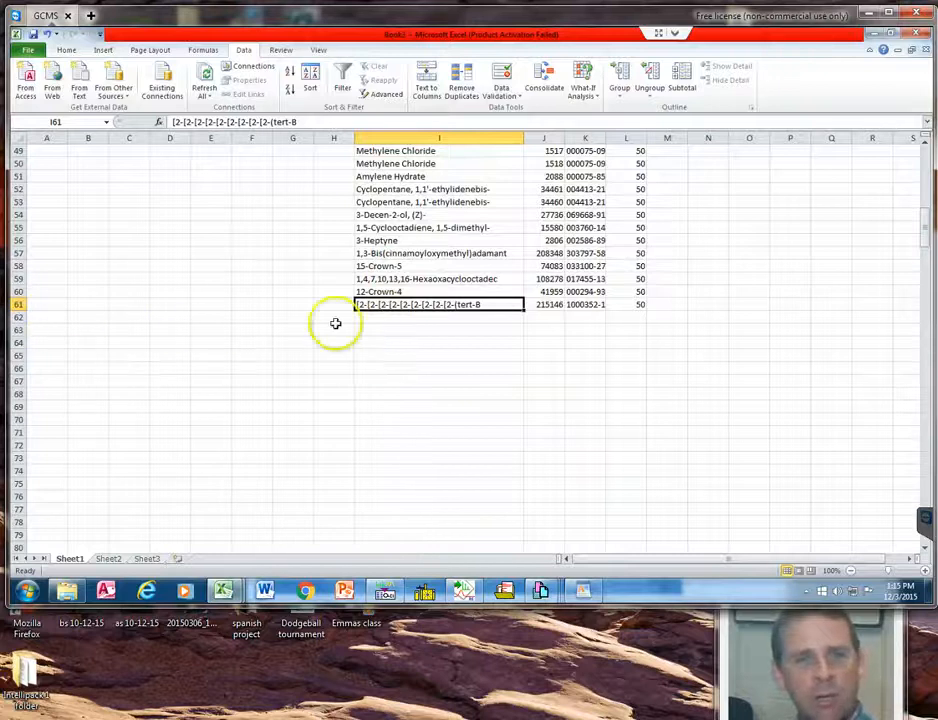
{"action": "scroll", "coordinate": [415, 322], "scroll_direction": "up", "scroll_amount": 6}
{"action": "scroll", "coordinate": [417, 322], "scroll_direction": "up", "scroll_amount": 10}
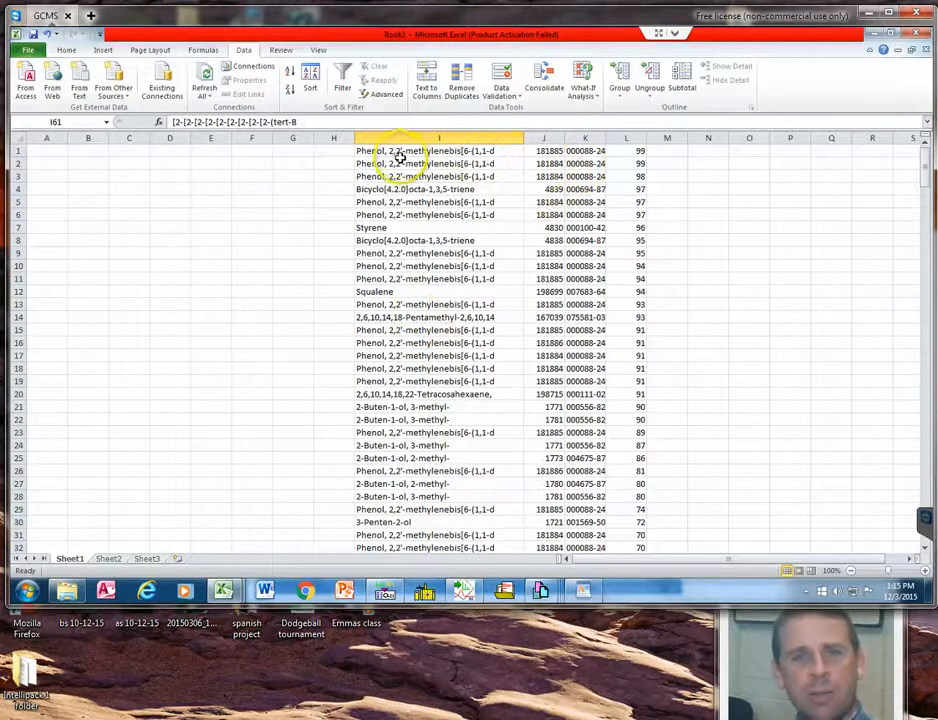
Sort columns I through L by the compound names in column I, Z to A.
{"action": "left_click_drag", "start_coordinate": [407, 133], "coordinate": [632, 136]}
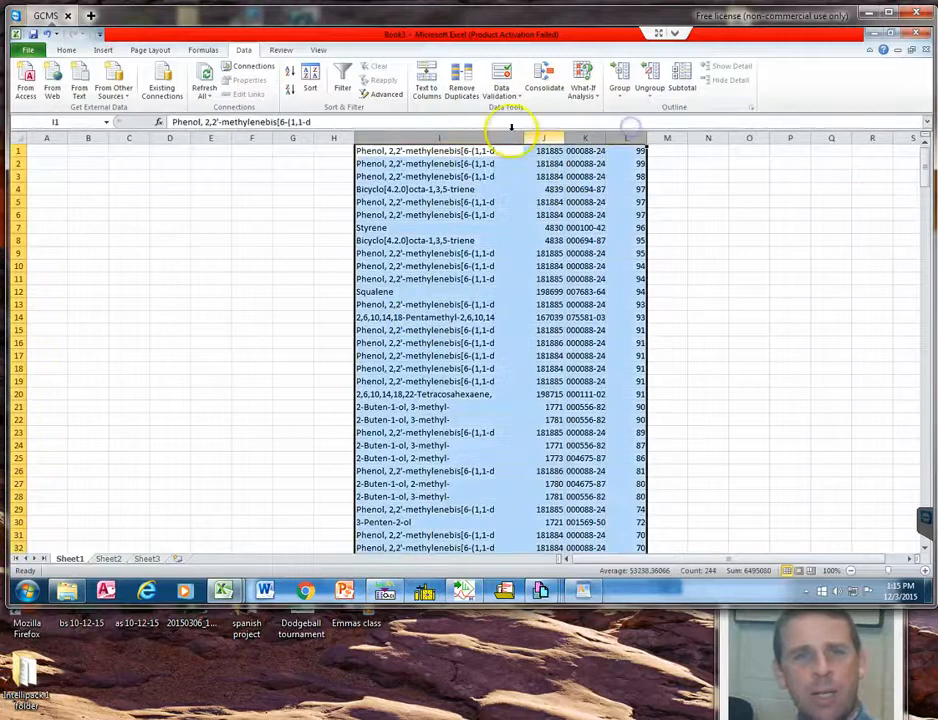
{"action": "left_click", "coordinate": [310, 80]}
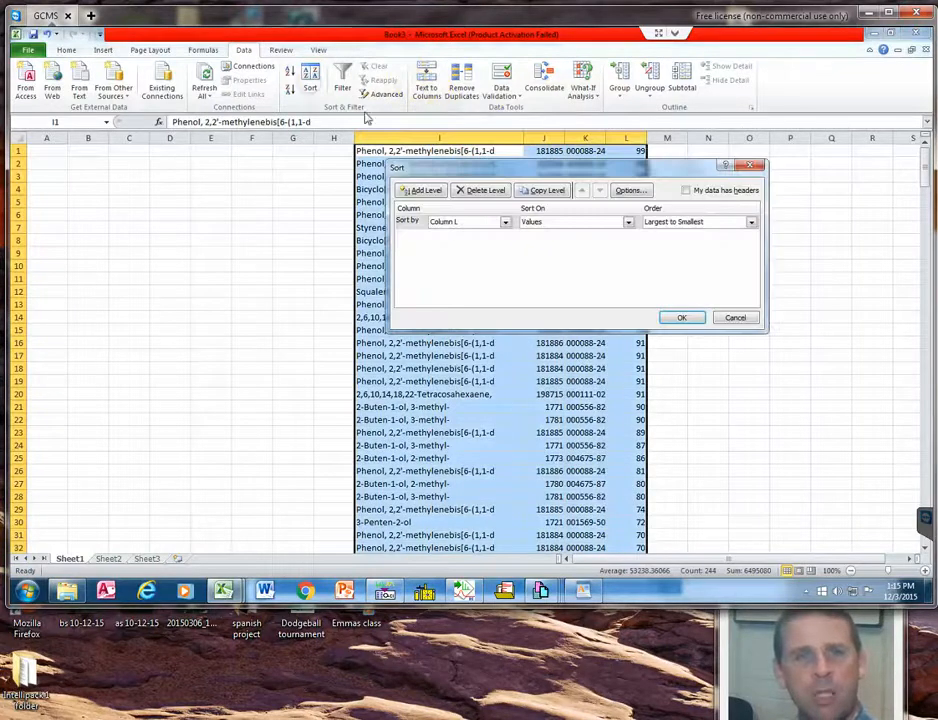
{"action": "left_click", "coordinate": [480, 222]}
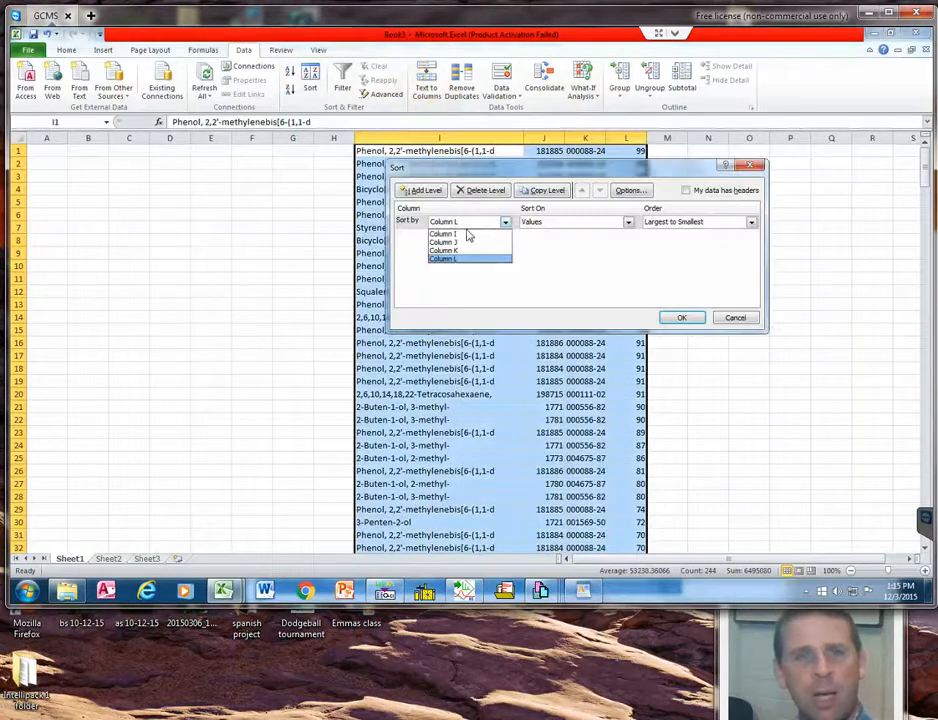
{"action": "left_click", "coordinate": [466, 233]}
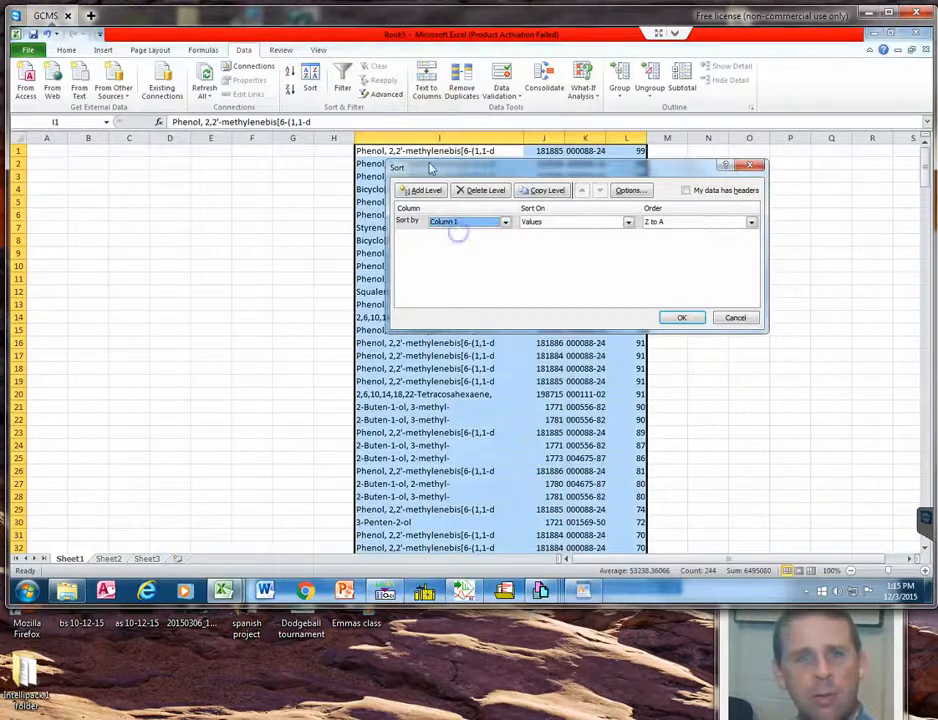
{"action": "left_click", "coordinate": [681, 318]}
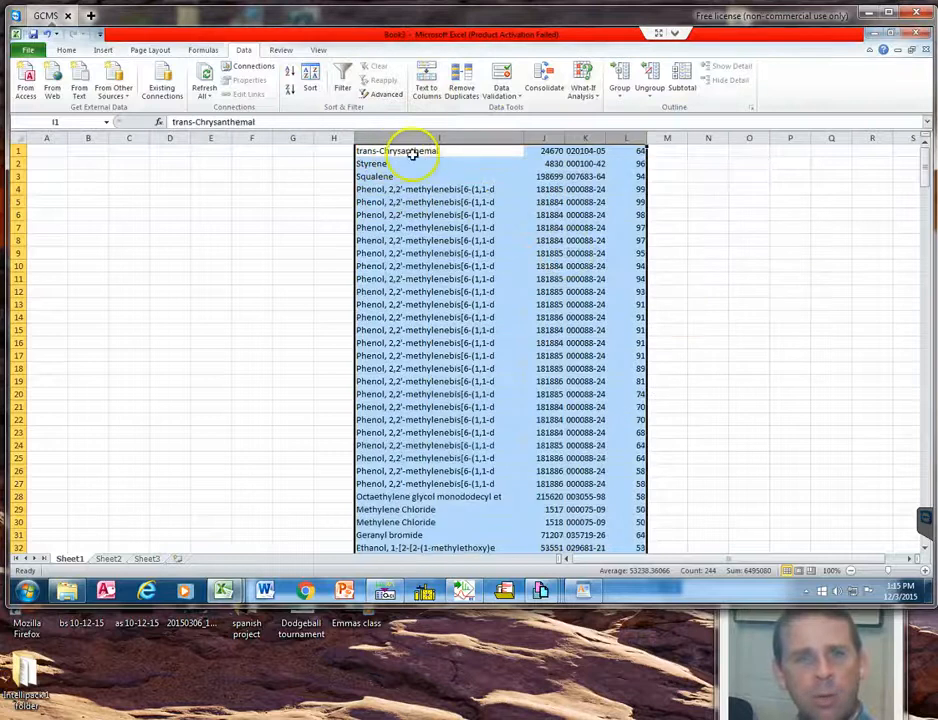
{"action": "left_click", "coordinate": [386, 189]}
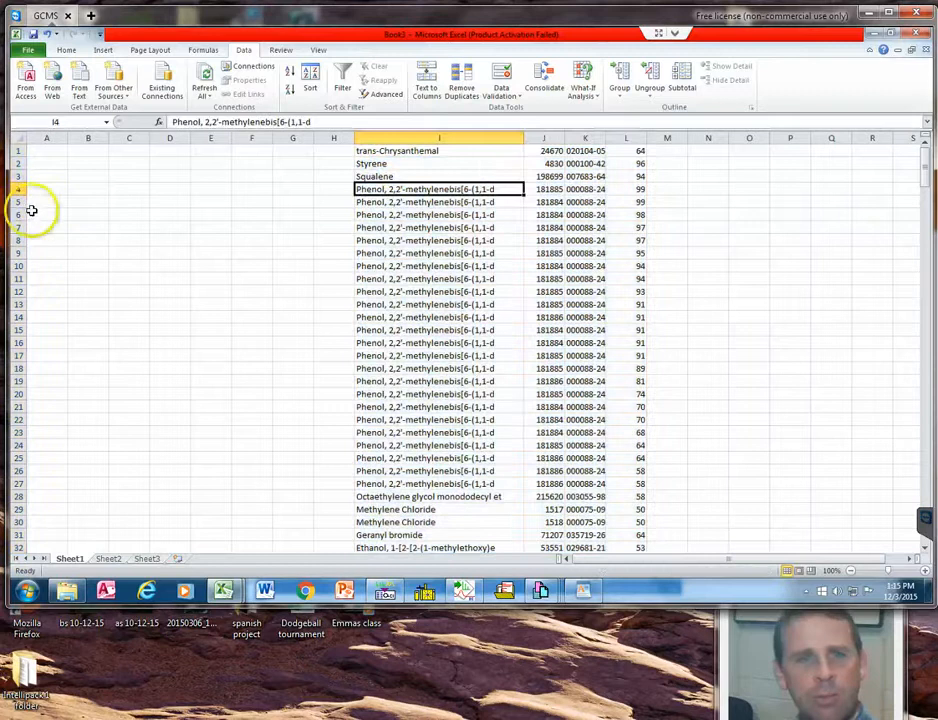
Delete the blank columns D through H before the compound names.
{"action": "left_click_drag", "start_coordinate": [167, 138], "coordinate": [300, 138]}
{"action": "right_click", "coordinate": [308, 139]}
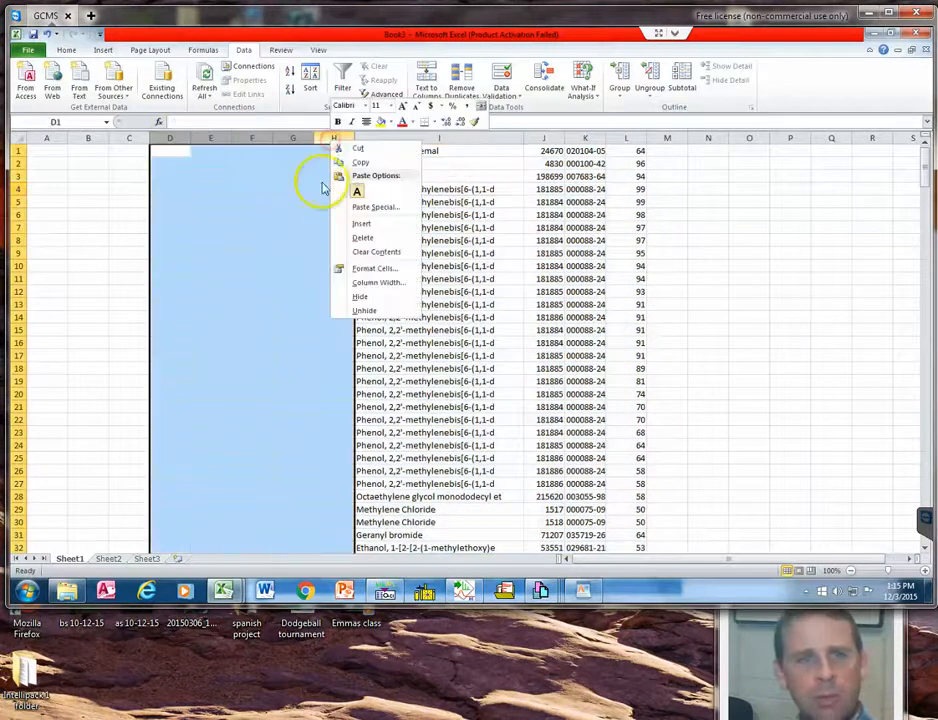
{"action": "left_click", "coordinate": [363, 237]}
{"action": "left_click", "coordinate": [192, 201]}
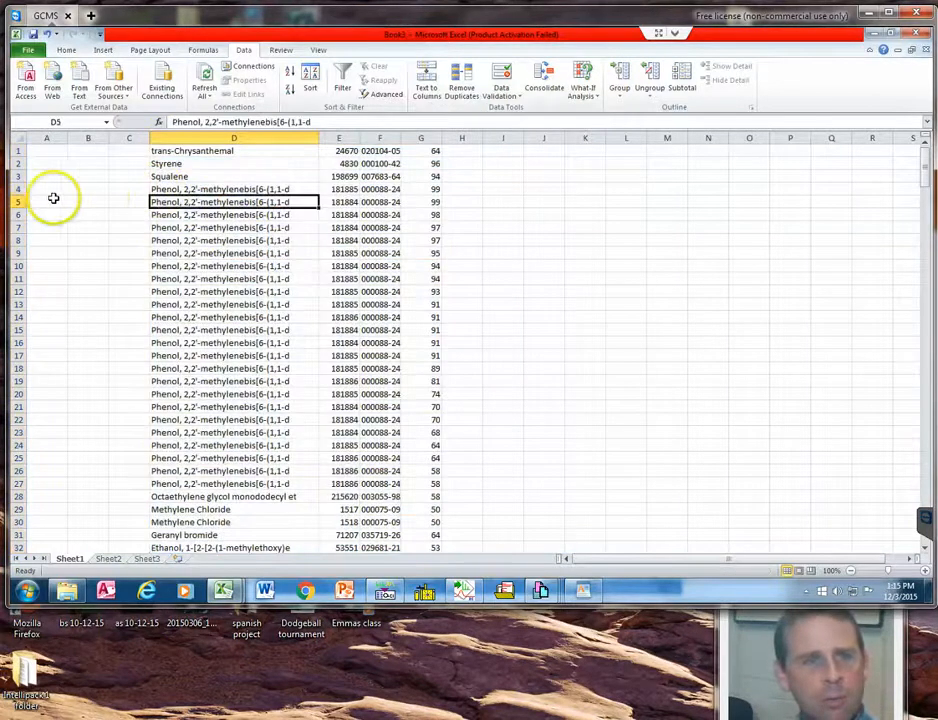
Delete the duplicate Phenol, 2,2'-methylenebis entries in rows 5 through 27, keeping the first one in row 4.
{"action": "left_click", "coordinate": [18, 202]}
{"action": "left_click_drag", "start_coordinate": [18, 202], "coordinate": [5, 425]}
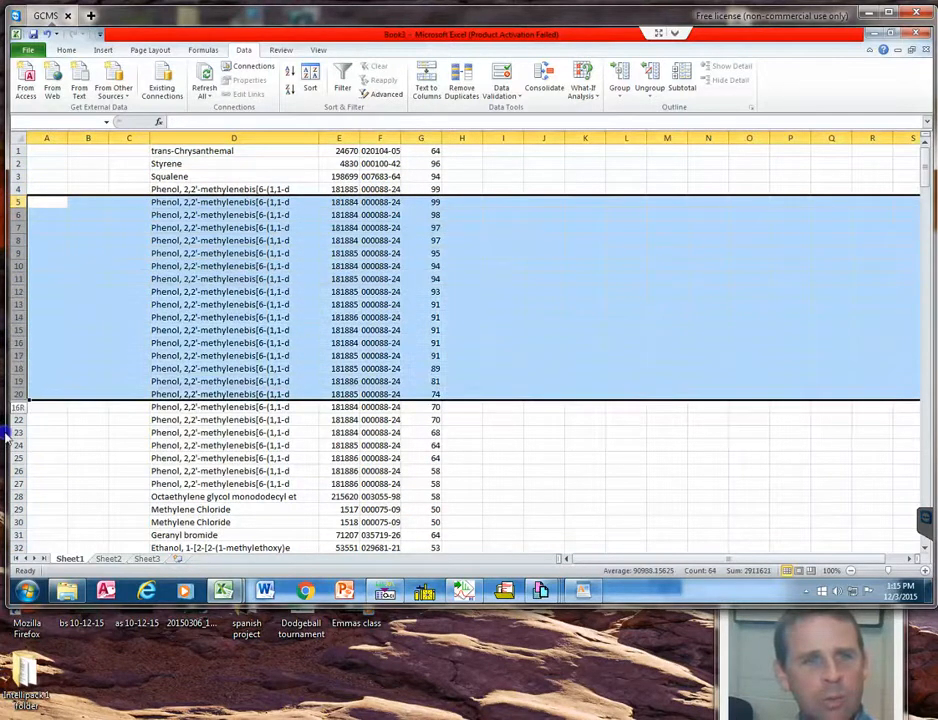
{"action": "left_click_drag", "start_coordinate": [9, 475], "coordinate": [12, 484]}
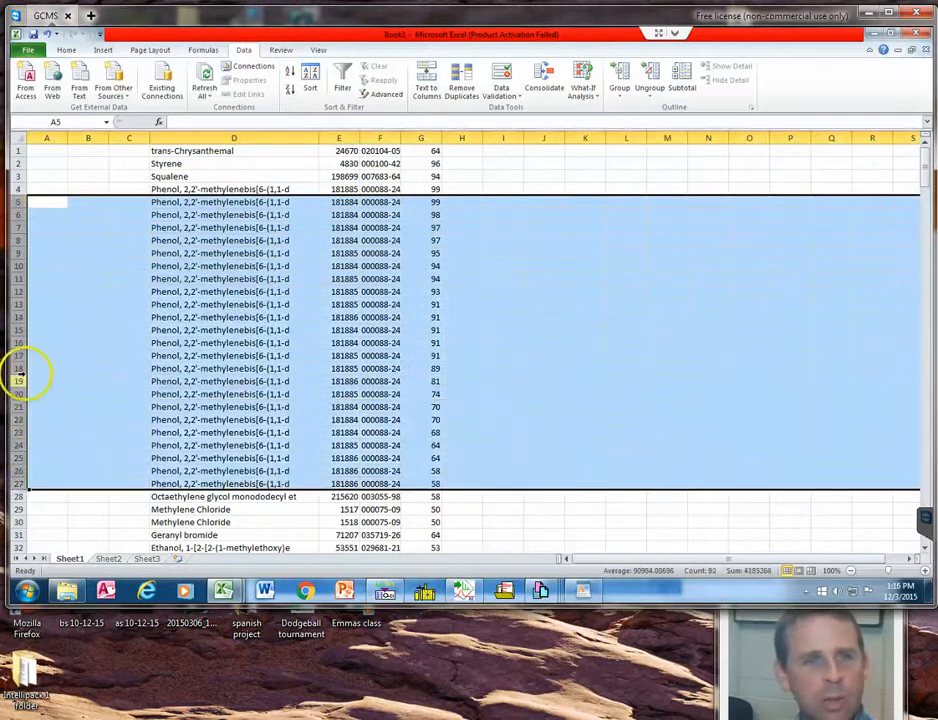
{"action": "right_click", "coordinate": [18, 355]}
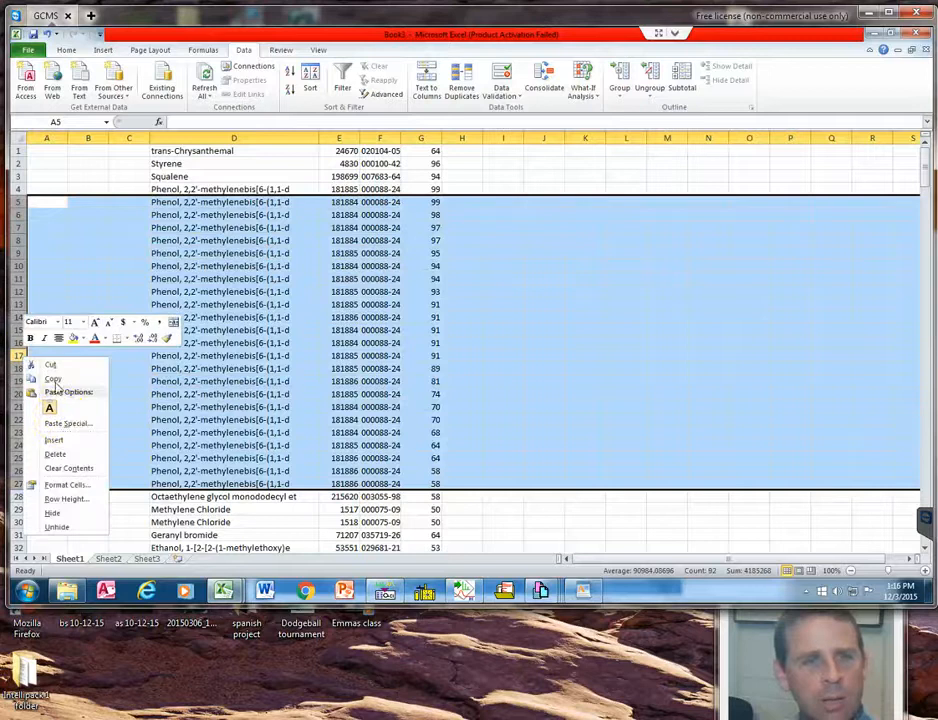
{"action": "left_click", "coordinate": [57, 456]}
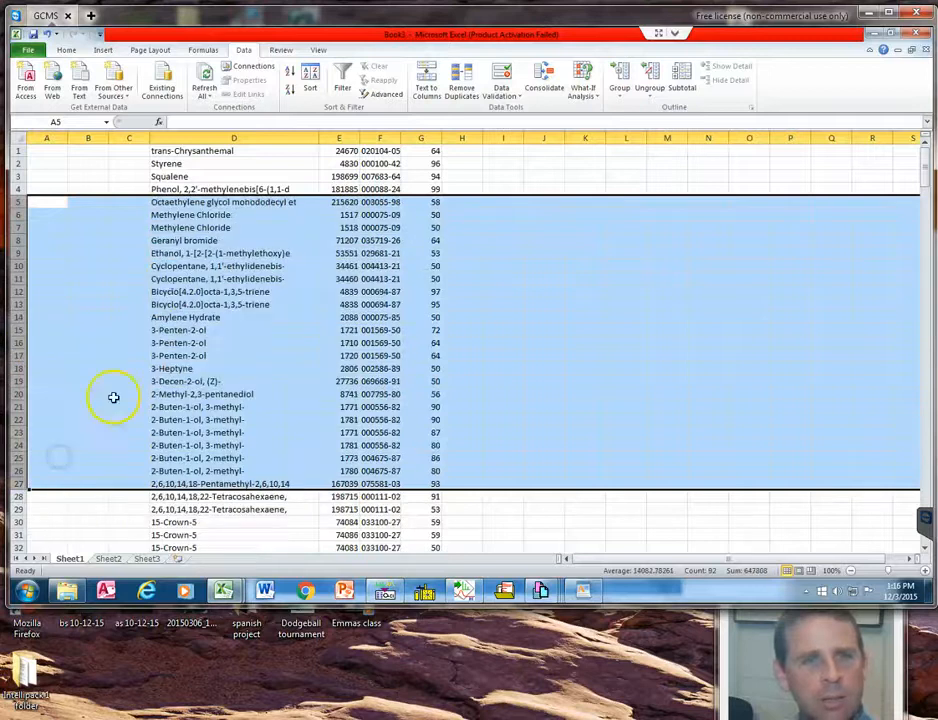
Delete column E, which holds the library reference numbers between the compound names and their CAS numbers.
{"action": "left_click", "coordinate": [171, 283]}
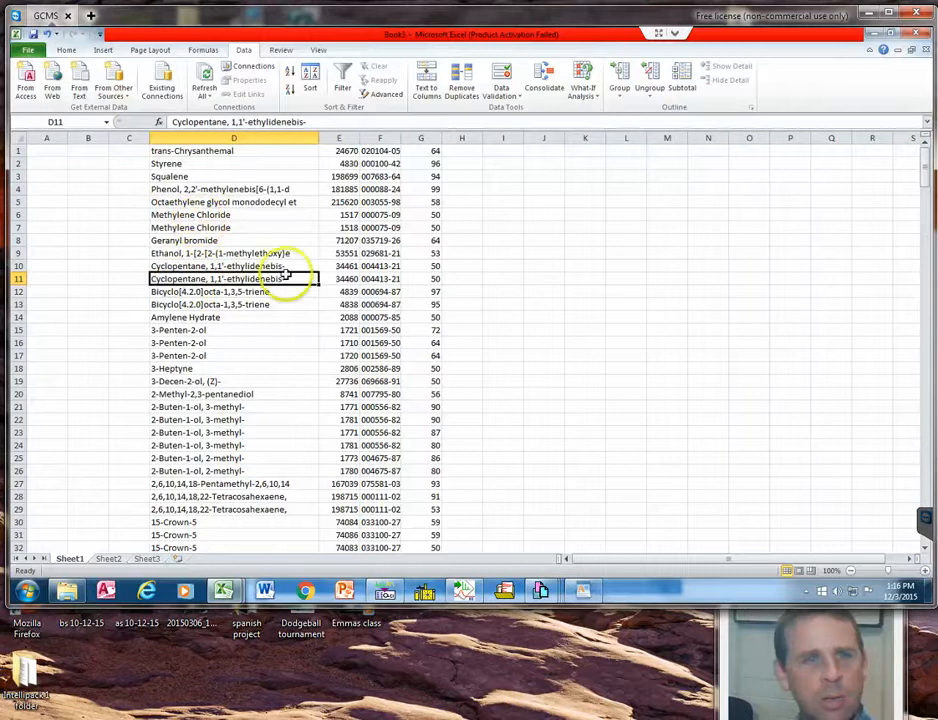
{"action": "left_click_drag", "start_coordinate": [368, 267], "coordinate": [371, 286]}
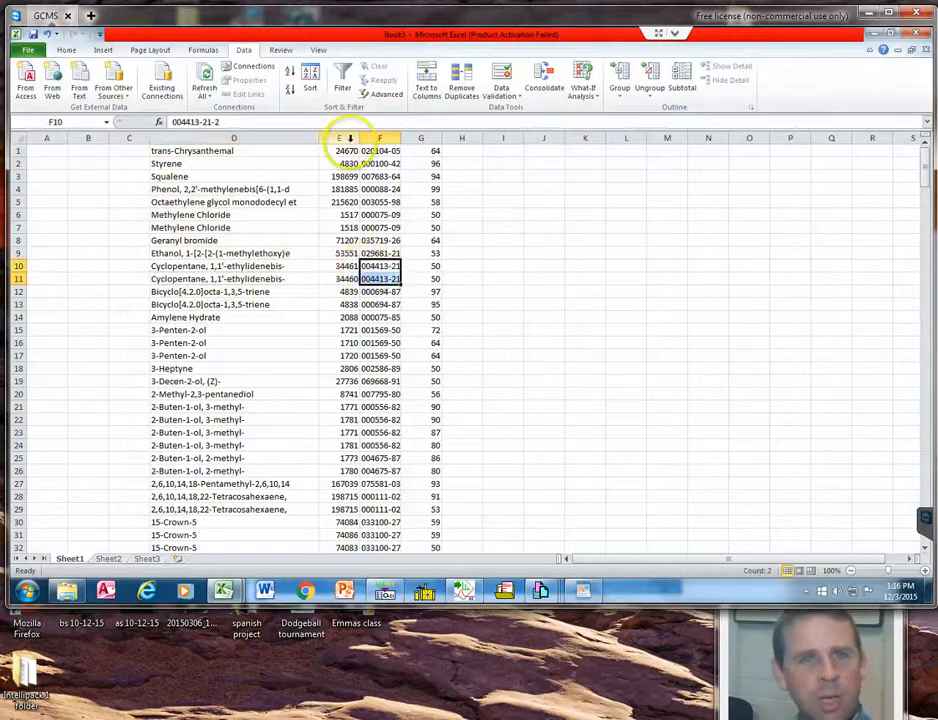
{"action": "left_click", "coordinate": [345, 137]}
{"action": "left_click_drag", "start_coordinate": [362, 135], "coordinate": [350, 136]}
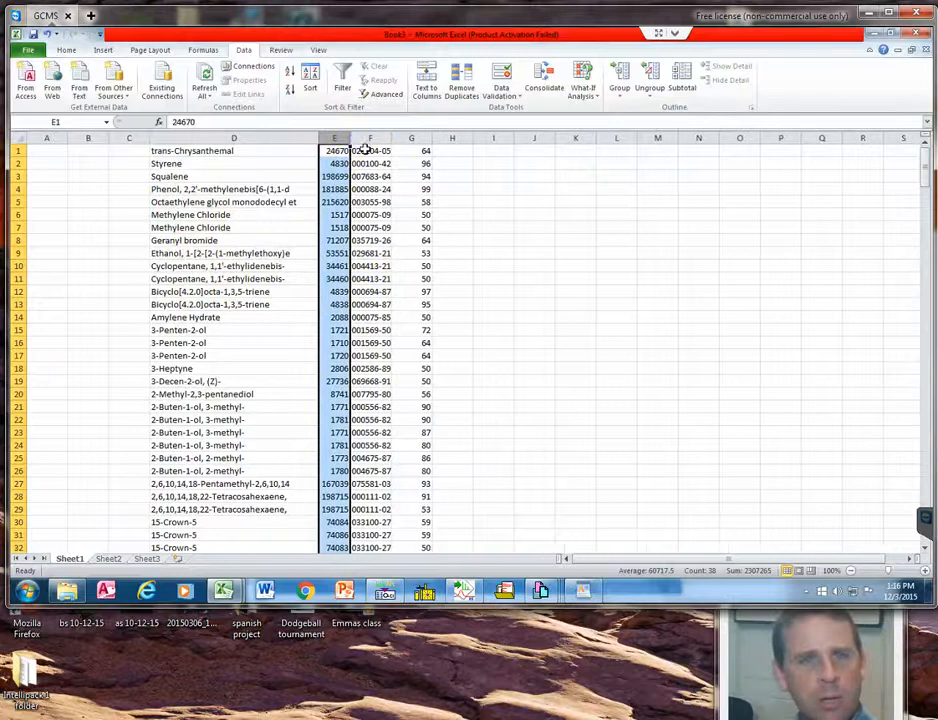
{"action": "right_click", "coordinate": [333, 134]}
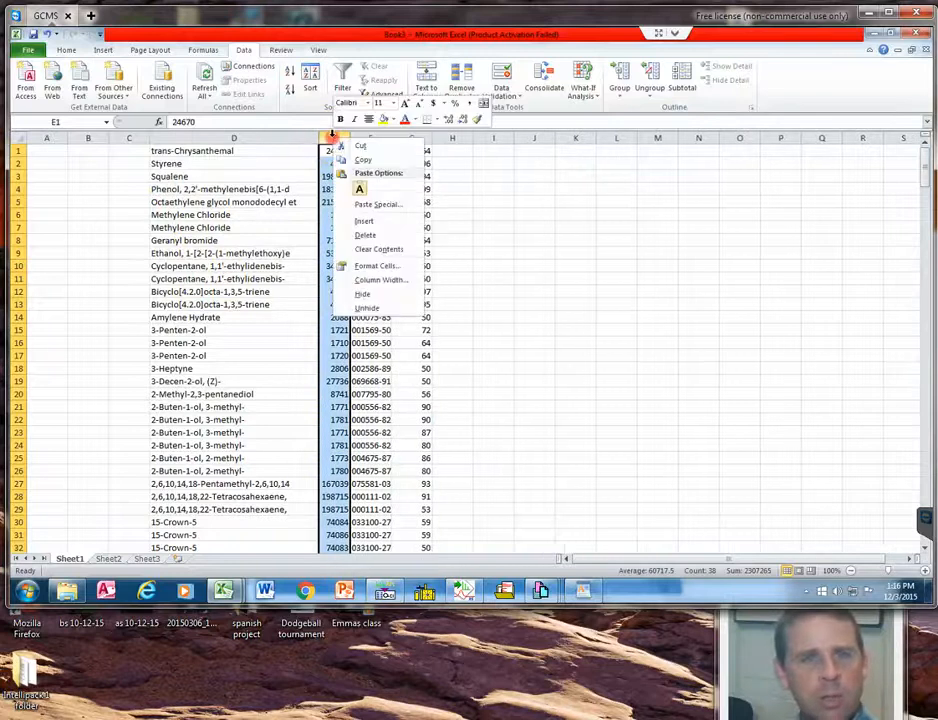
{"action": "left_click", "coordinate": [366, 235]}
Widen column E to fit the full CAS numbers, and check the name, CAS number and match quality in the Squalene row.
{"action": "left_click", "coordinate": [345, 163]}
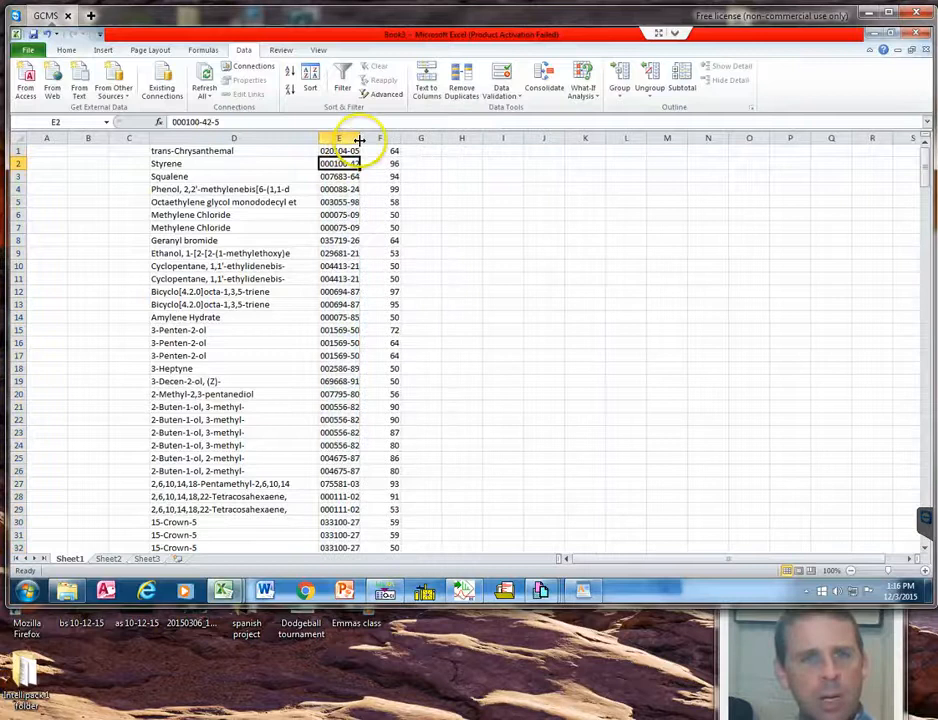
{"action": "double_click", "coordinate": [359, 138]}
{"action": "left_click", "coordinate": [220, 177]}
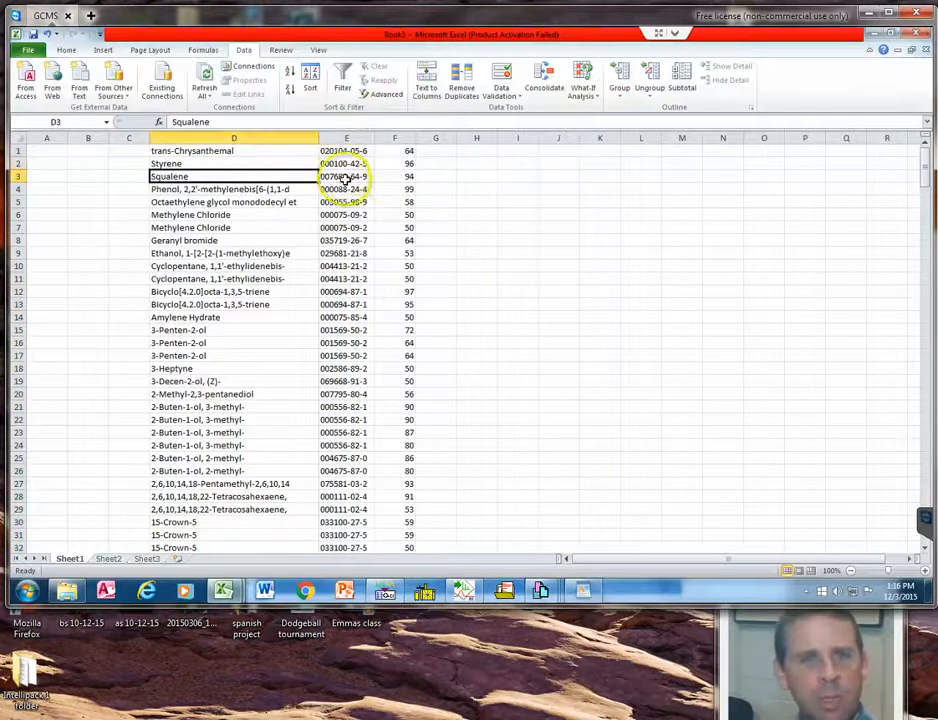
{"action": "left_click", "coordinate": [352, 177]}
{"action": "left_click", "coordinate": [390, 177]}
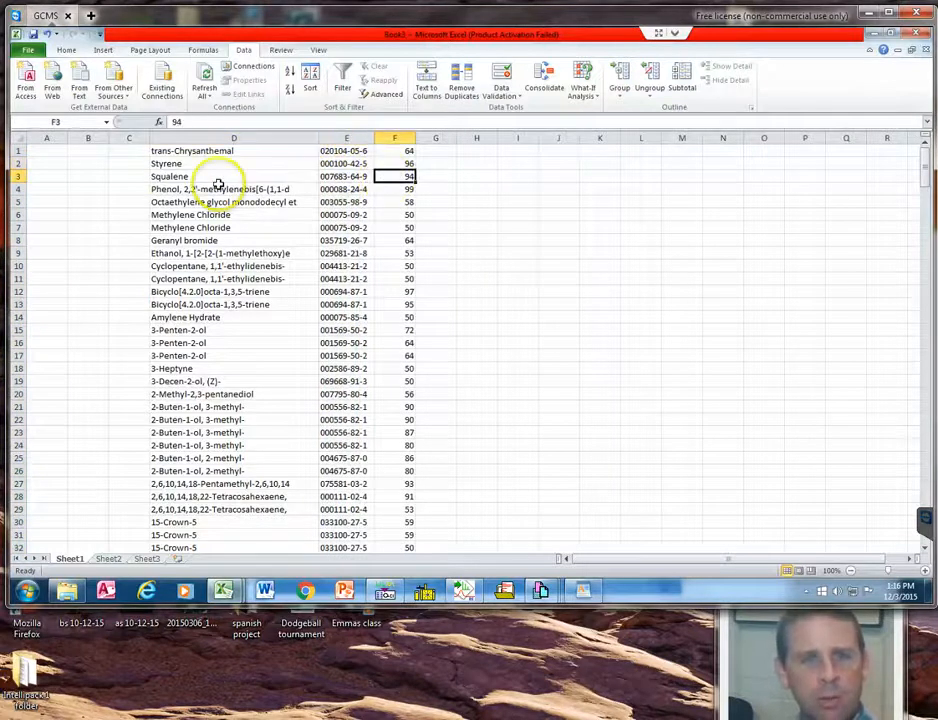
Delete the duplicate 15-Crown-5 entries in rows 31 and 32, keeping the one in row 30.
{"action": "scroll", "coordinate": [337, 325], "scroll_direction": "down", "scroll_amount": 1}
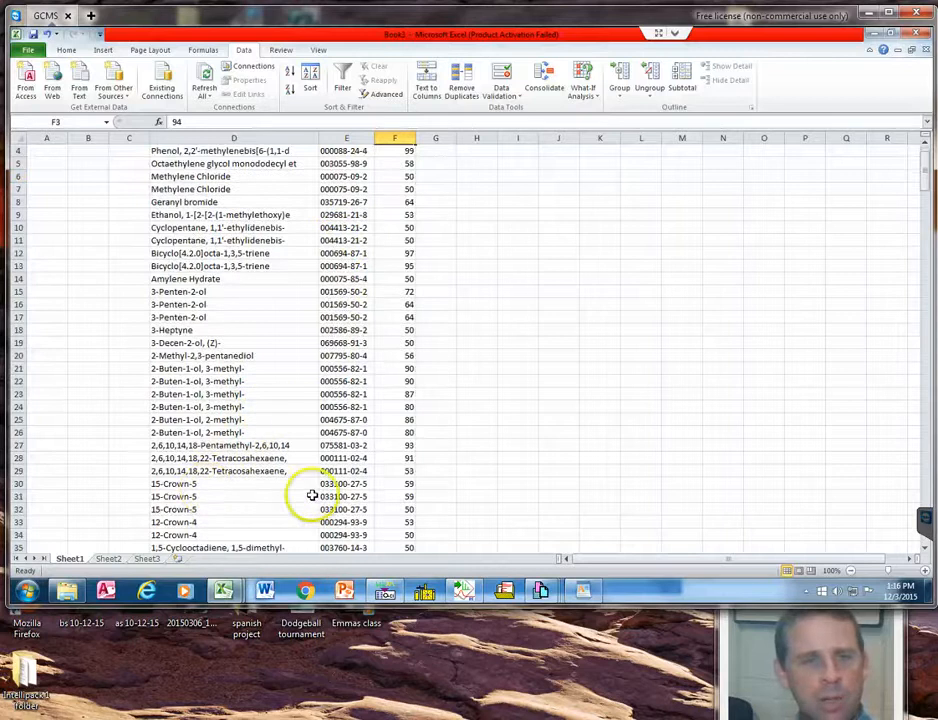
{"action": "left_click_drag", "start_coordinate": [17, 496], "coordinate": [17, 511]}
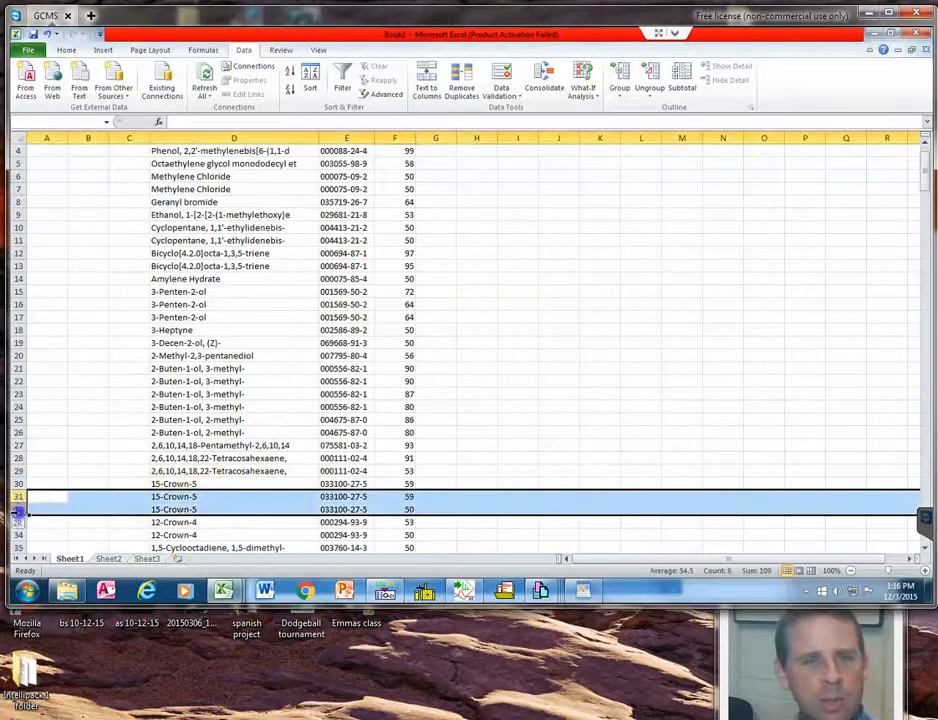
{"action": "right_click", "coordinate": [17, 510]}
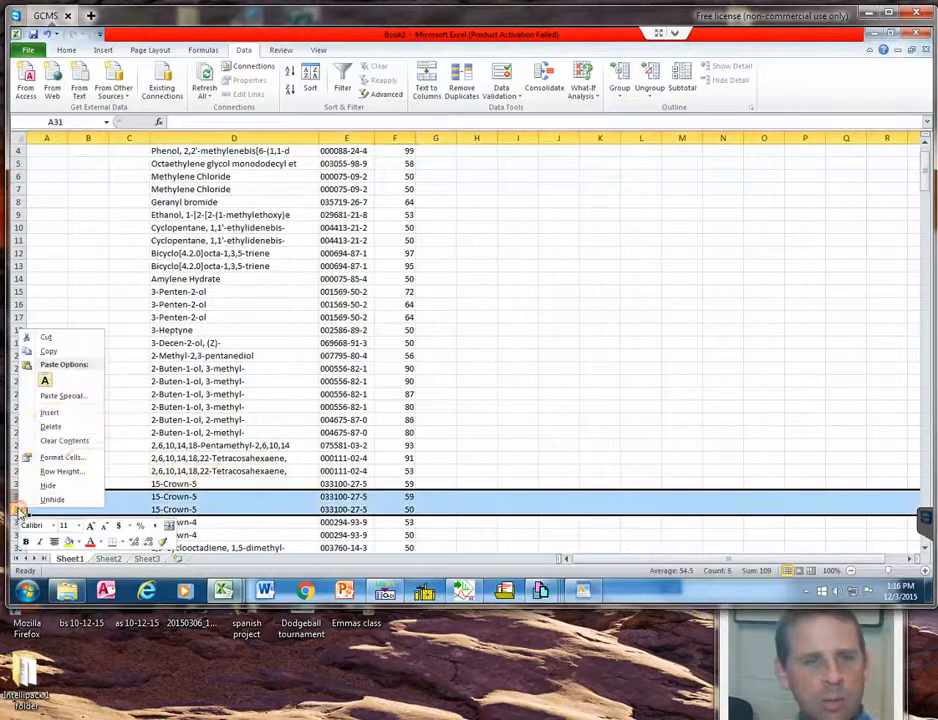
{"action": "left_click", "coordinate": [70, 426]}
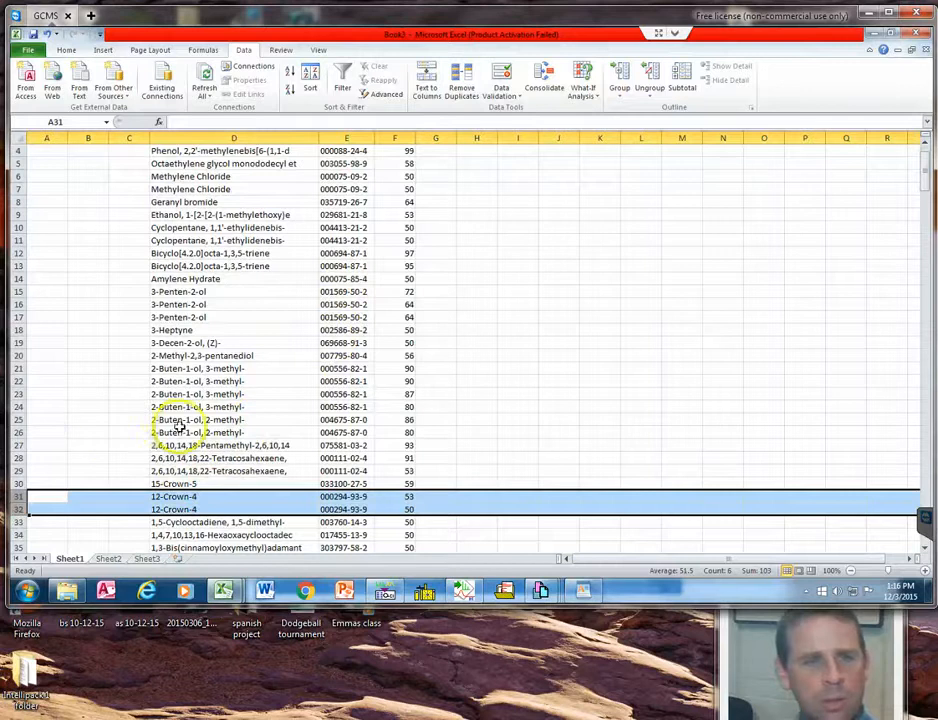
Compare the CAS numbers of the 2-Buten-1-ol, 3-methyl- entries and delete the duplicates in rows 22 through 24.
{"action": "left_click_drag", "start_coordinate": [358, 368], "coordinate": [358, 407]}
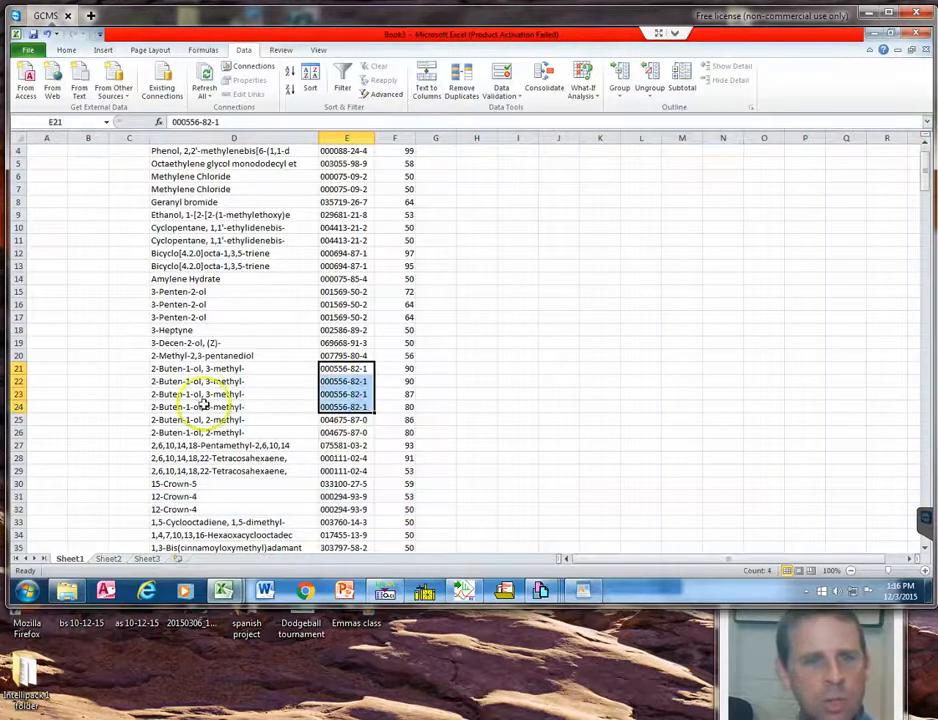
{"action": "left_click_drag", "start_coordinate": [14, 381], "coordinate": [14, 407]}
{"action": "right_click", "coordinate": [20, 408]}
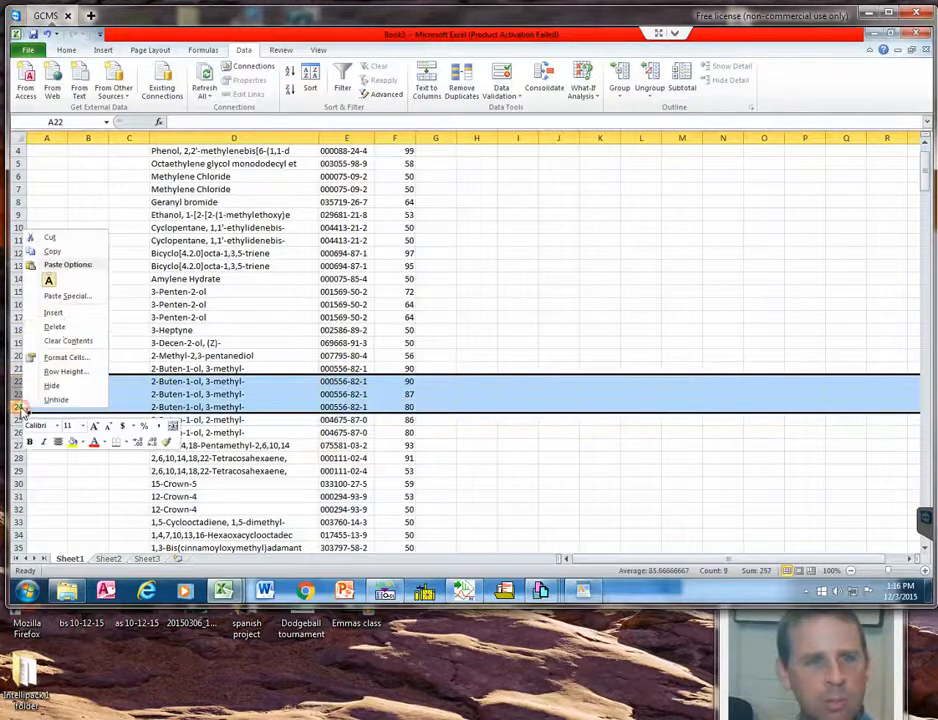
{"action": "left_click", "coordinate": [62, 328]}
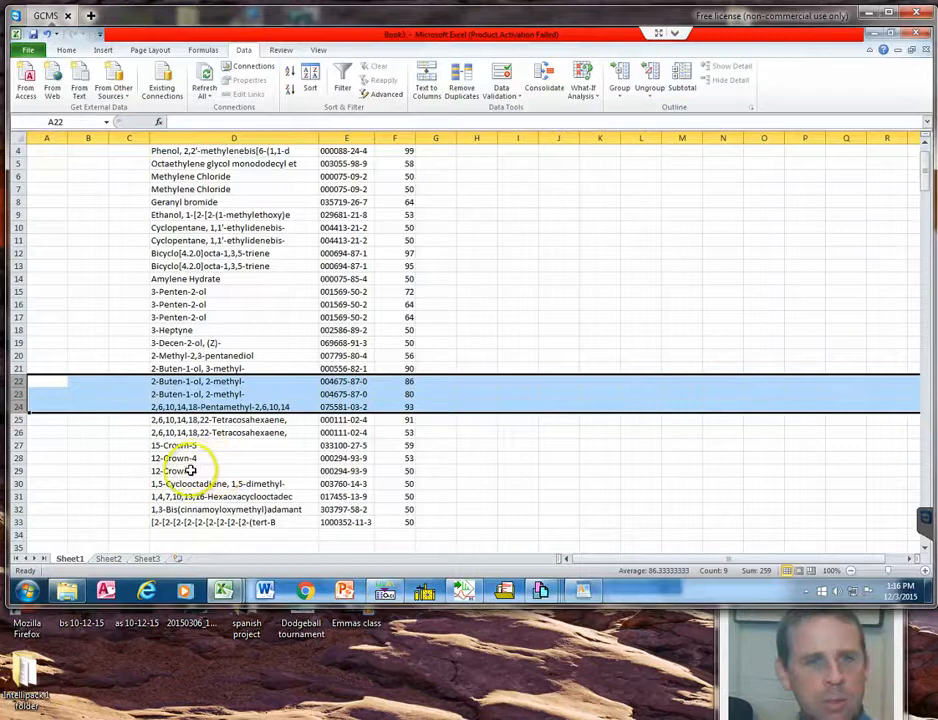
Delete the lower-quality duplicates of 12-Crown-4 in row 29 and 2,6,10,14,18,22-Tetracosahexaene in row 26.
{"action": "left_click", "coordinate": [17, 471]}
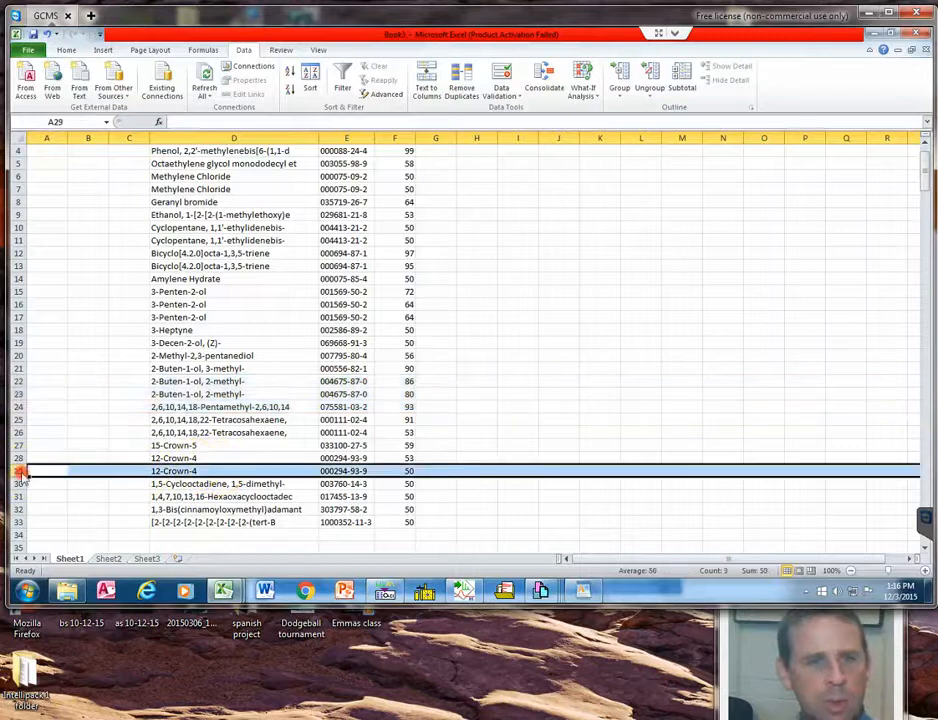
{"action": "right_click", "coordinate": [17, 471]}
{"action": "left_click", "coordinate": [54, 392]}
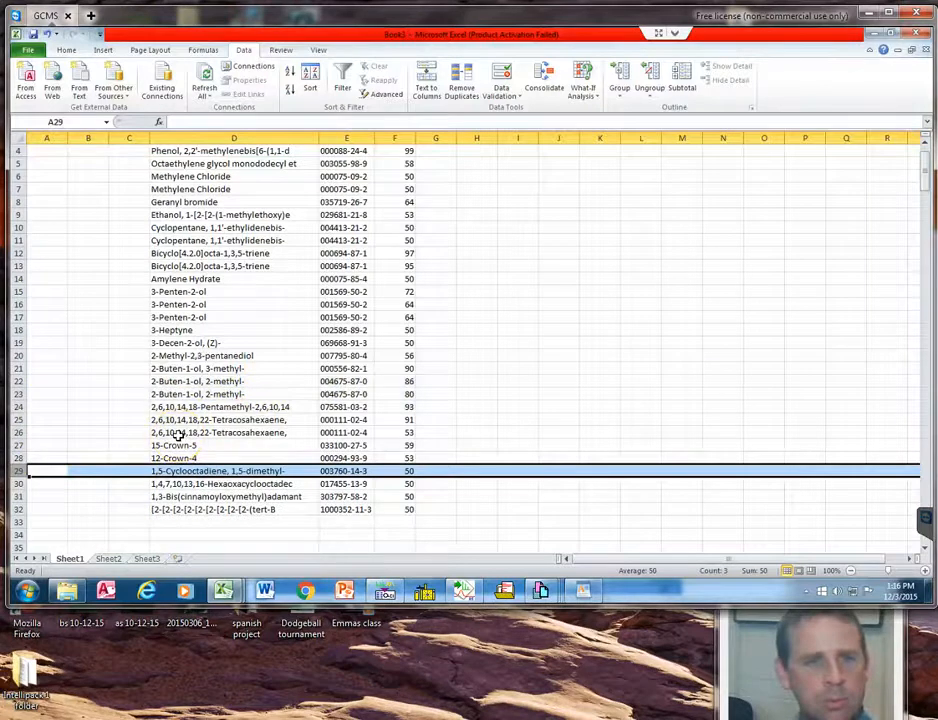
{"action": "left_click", "coordinate": [18, 433]}
{"action": "right_click", "coordinate": [20, 434]}
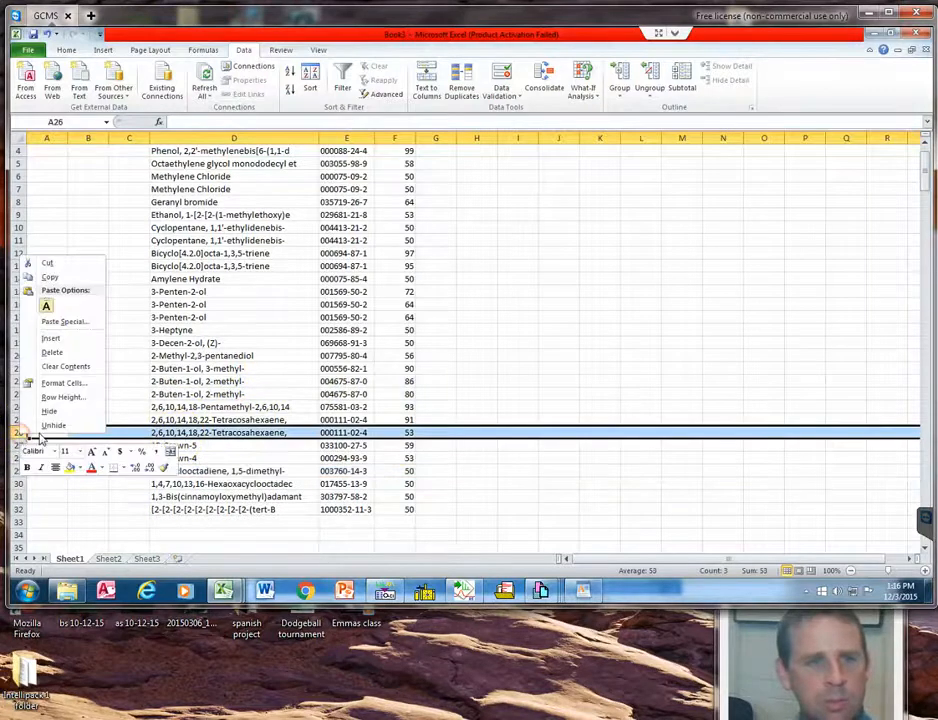
{"action": "left_click", "coordinate": [52, 352]}
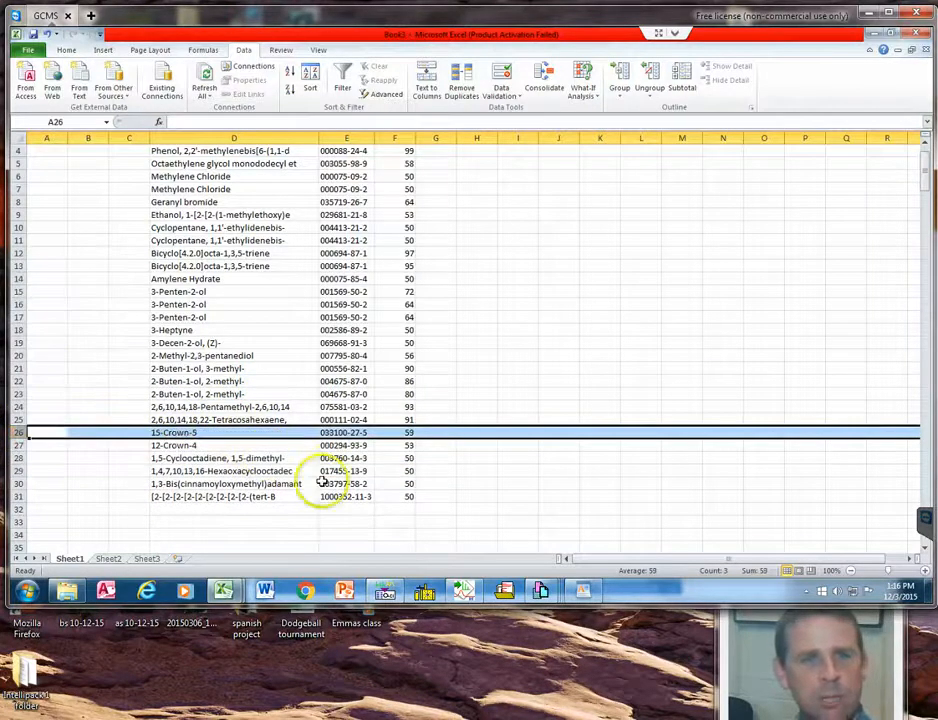
Delete the duplicate Methylene Chloride in row 7 and the lower-quality Bicyclo[4.2.0]octa-1,3,5-triene in row 12.
{"action": "scroll", "coordinate": [330, 470], "scroll_direction": "up", "scroll_amount": 1}
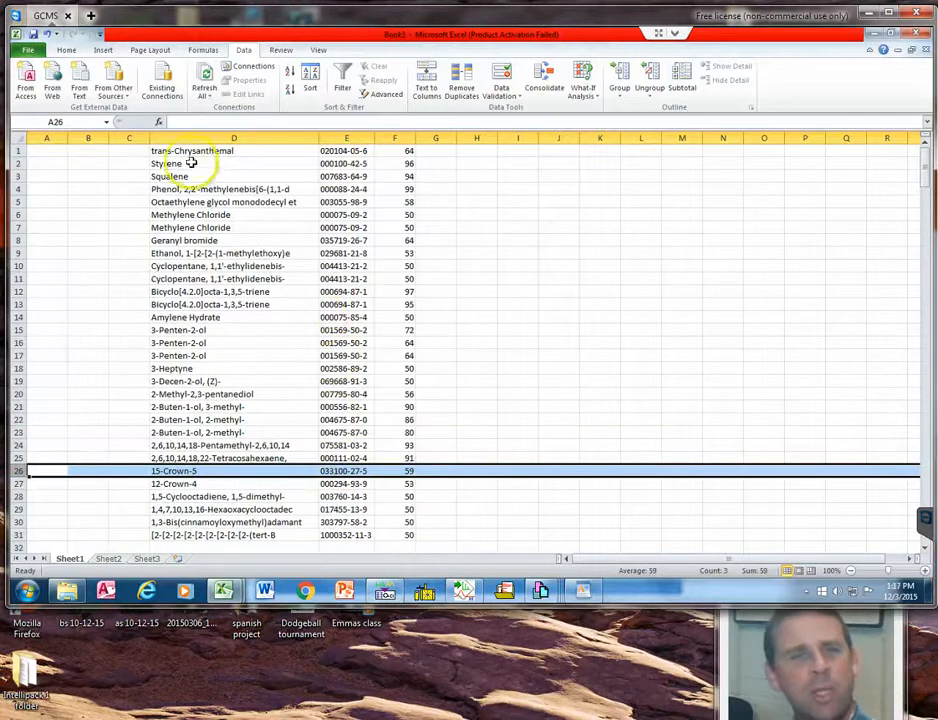
{"action": "right_click", "coordinate": [20, 228]}
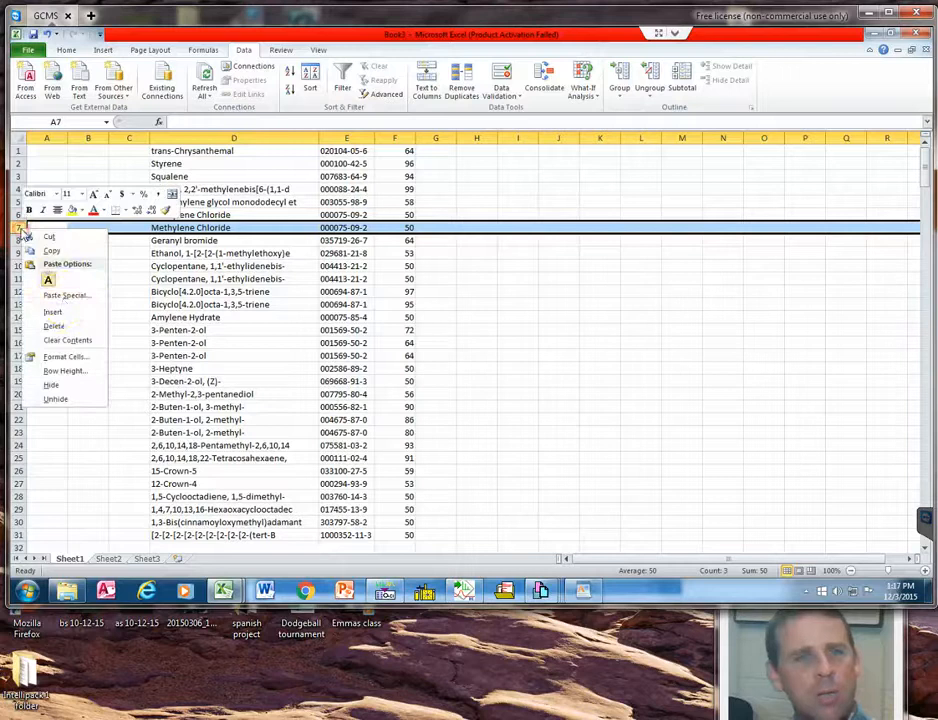
{"action": "left_click", "coordinate": [57, 326]}
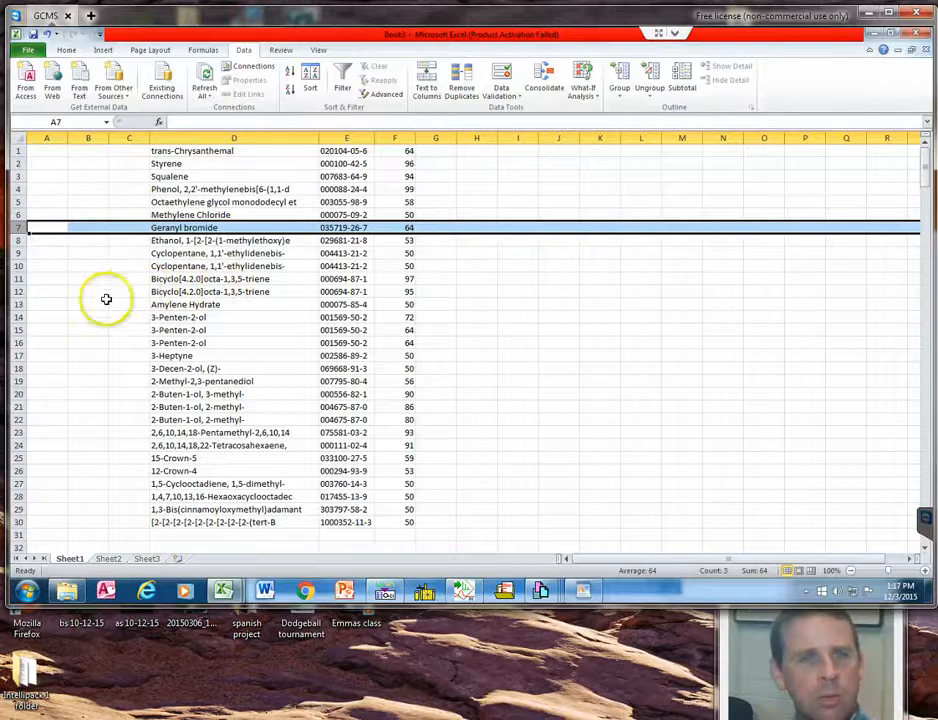
{"action": "left_click", "coordinate": [18, 291]}
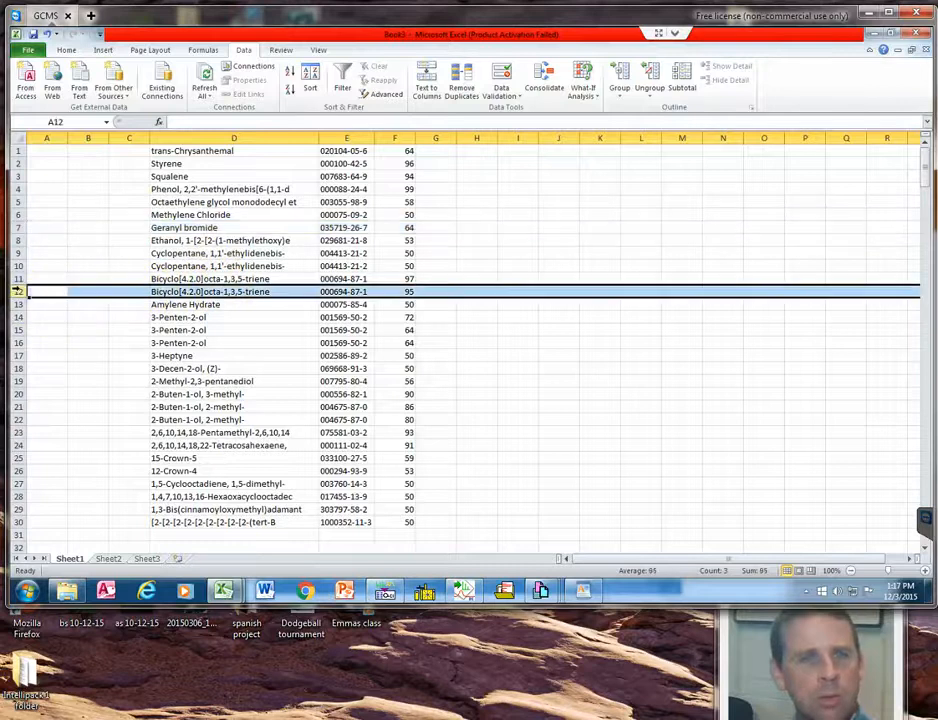
{"action": "right_click", "coordinate": [18, 291]}
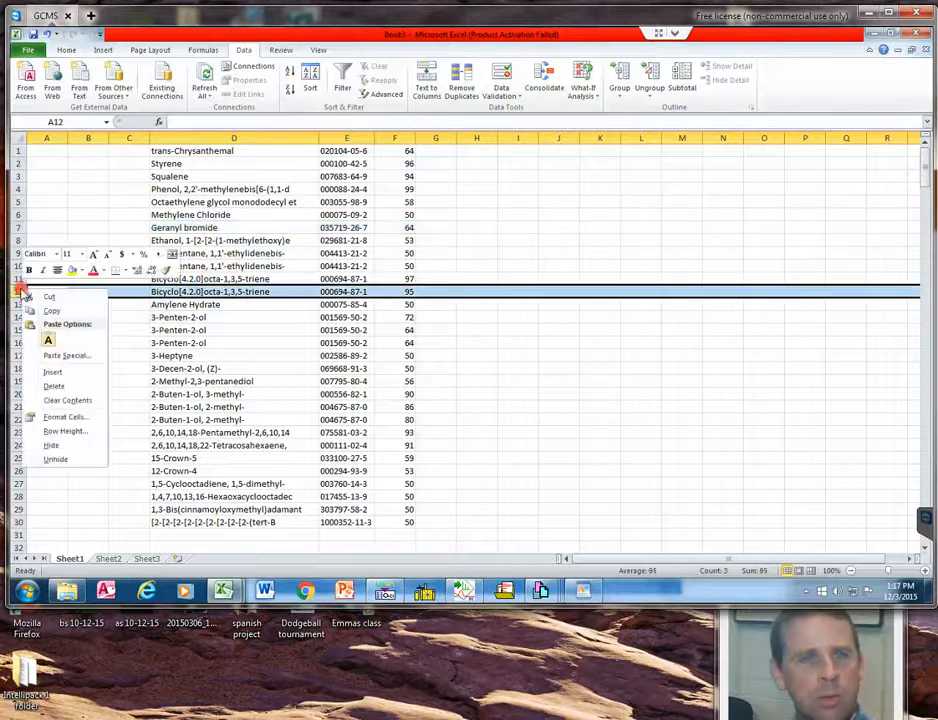
{"action": "left_click", "coordinate": [58, 385]}
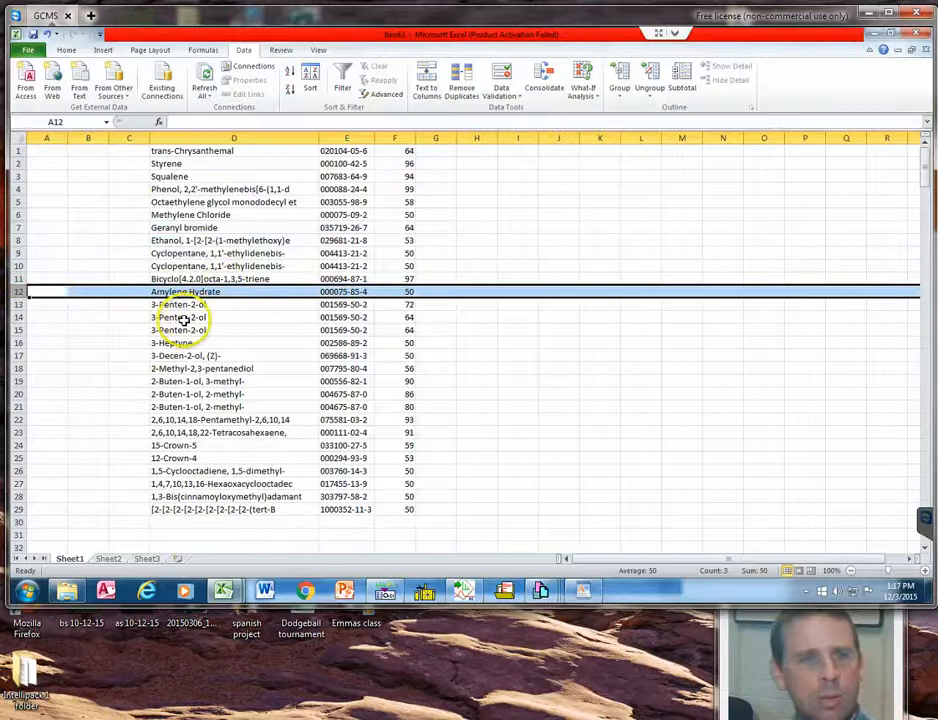
Delete the duplicate 3-Penten-2-ol entries in rows 14 and 15 and the lower-quality 2-Buten-1-ol, 2-methyl- in row 19.
{"action": "left_click_drag", "start_coordinate": [18, 317], "coordinate": [20, 329]}
{"action": "right_click", "coordinate": [20, 329]}
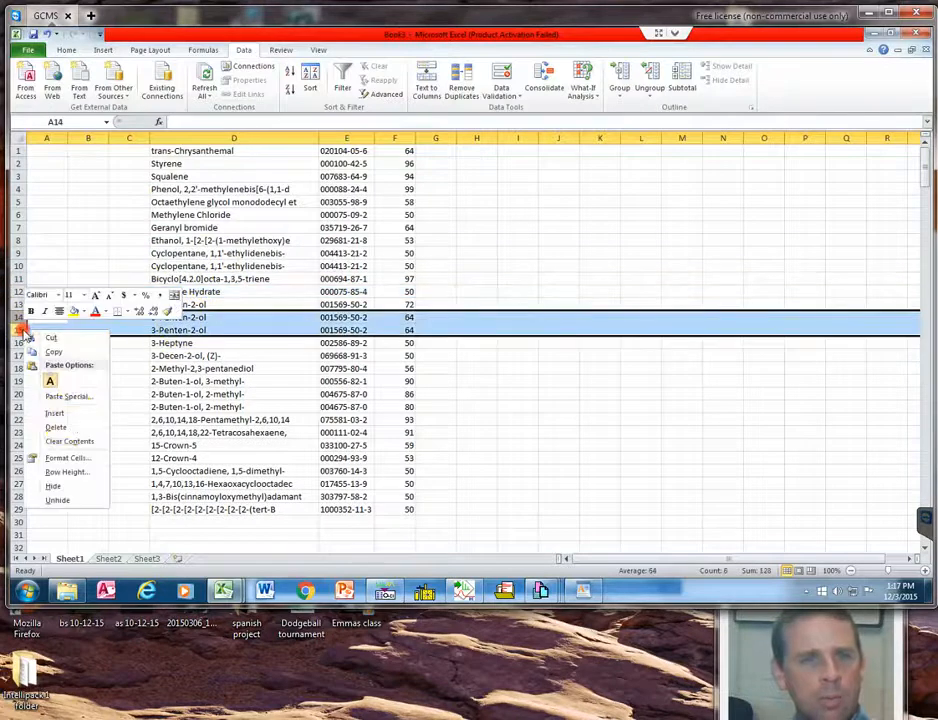
{"action": "left_click", "coordinate": [66, 427]}
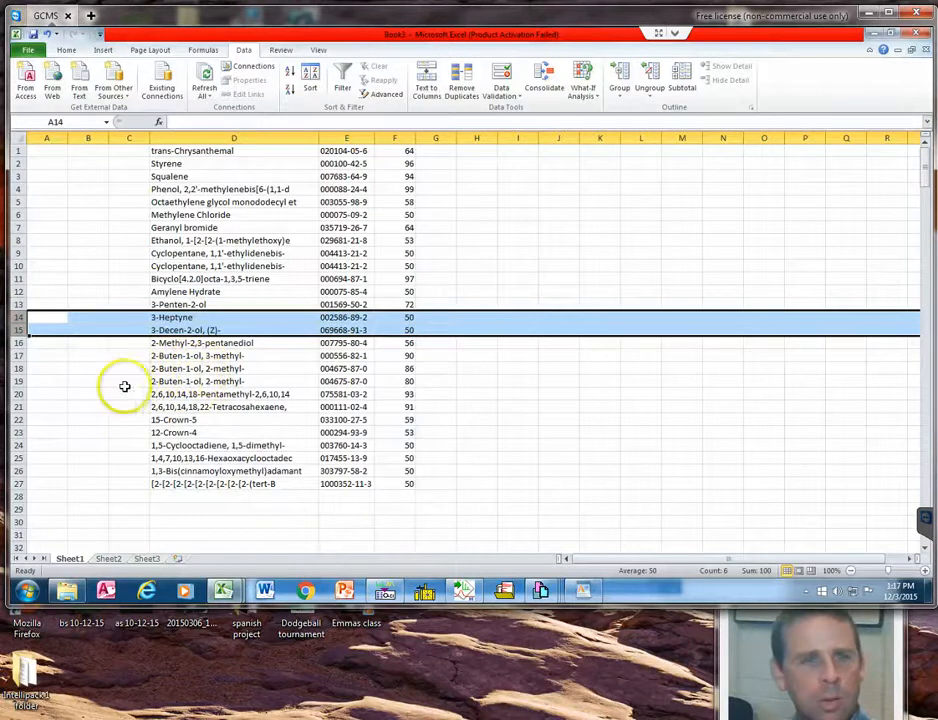
{"action": "left_click", "coordinate": [17, 381]}
{"action": "right_click", "coordinate": [18, 380]}
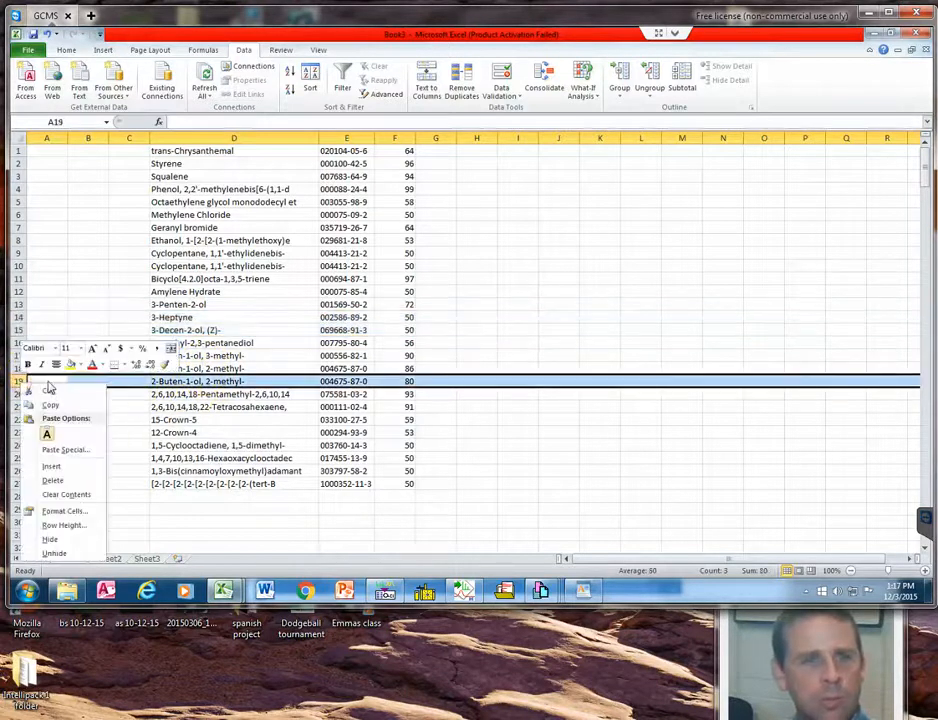
{"action": "left_click", "coordinate": [56, 482]}
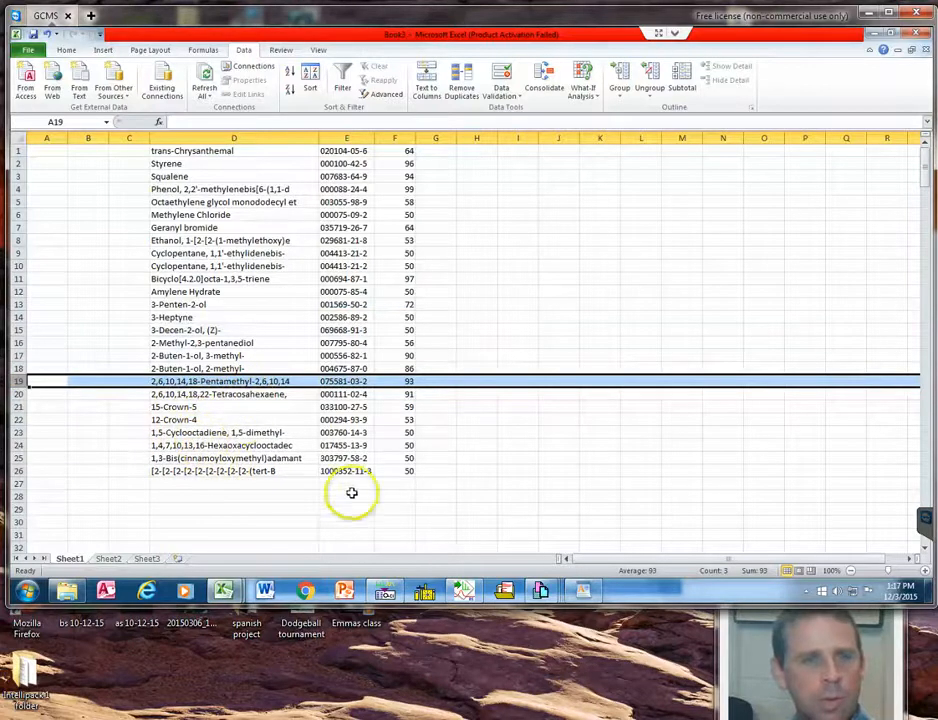
{"action": "left_click", "coordinate": [432, 491]}
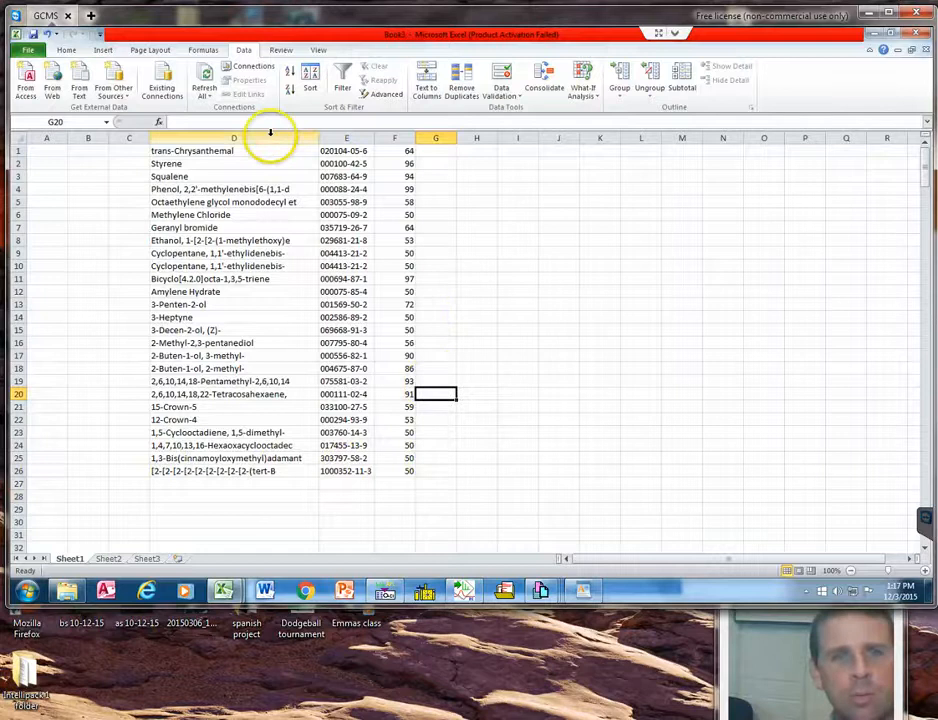
{"action": "left_click", "coordinate": [200, 471]}
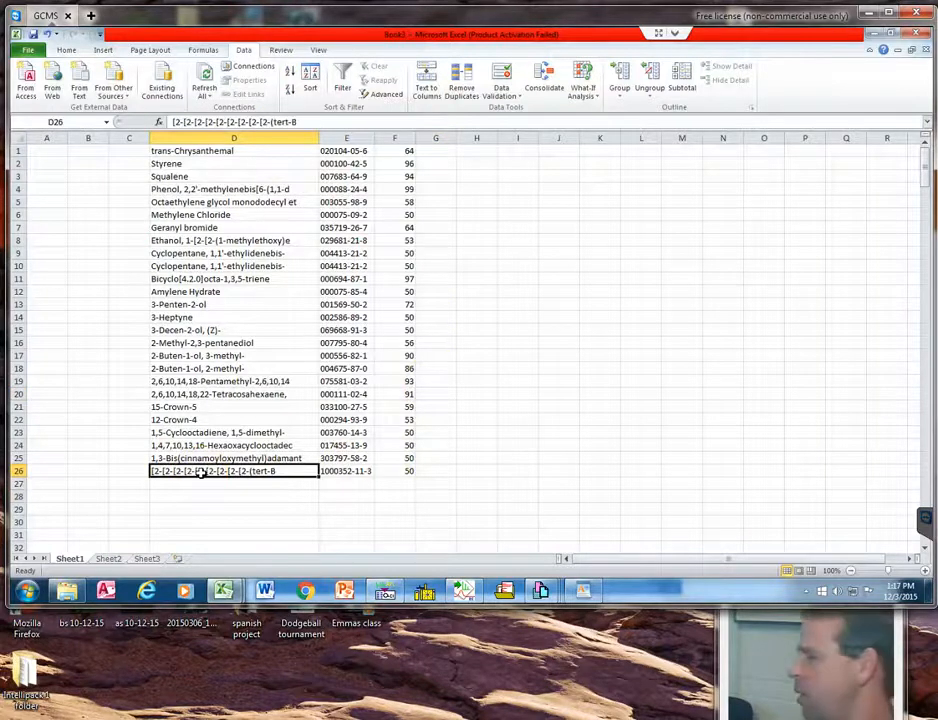
{"action": "left_click", "coordinate": [331, 472]}
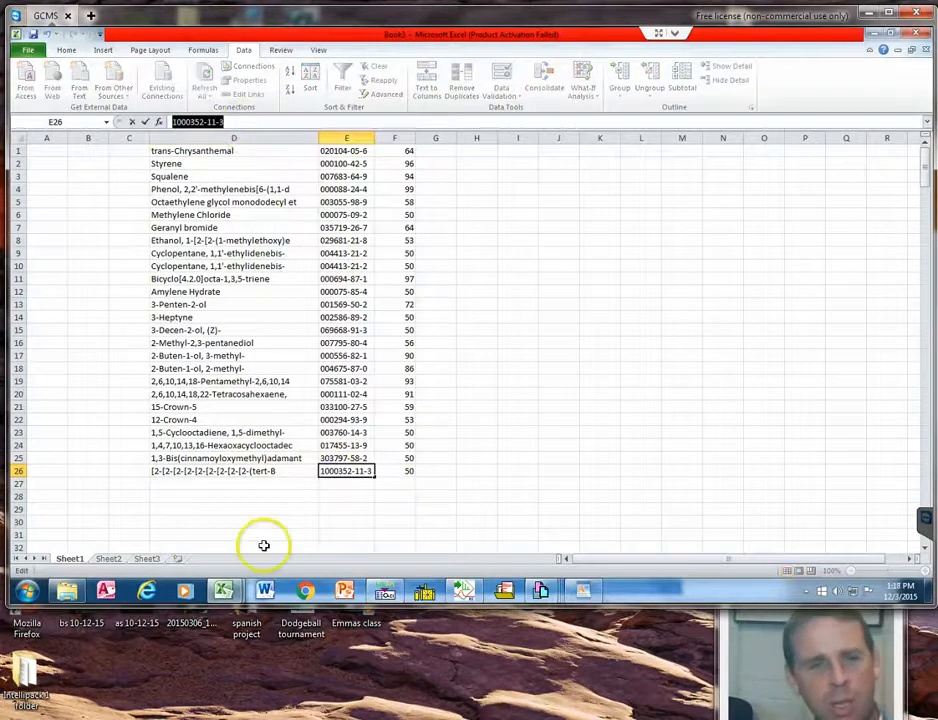
{"action": "left_click", "coordinate": [309, 593]}
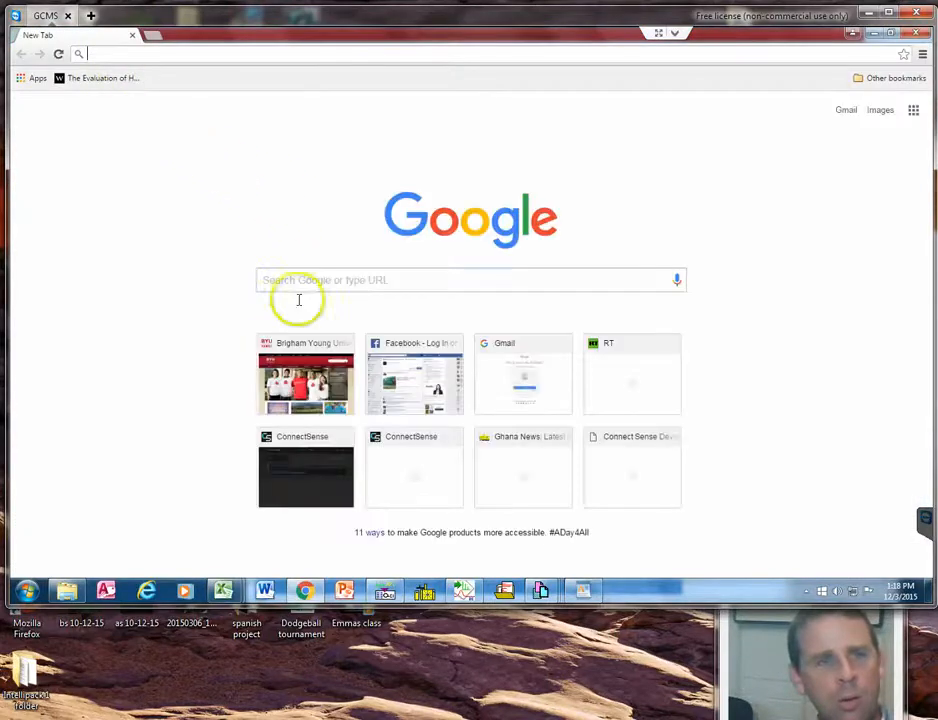
{"action": "left_click", "coordinate": [308, 278]}
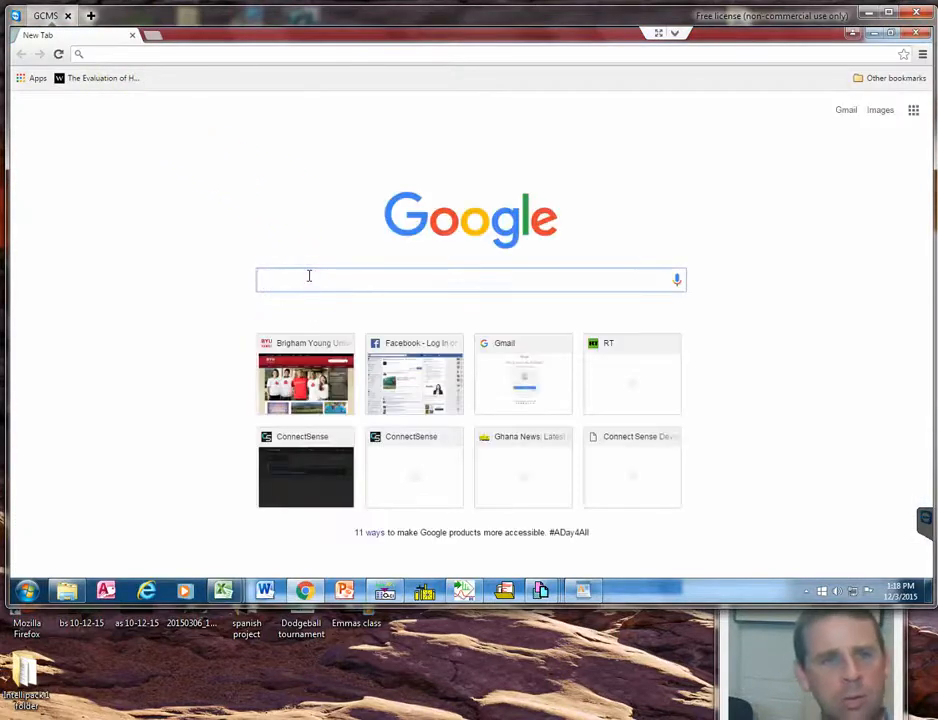
{"action": "right_click", "coordinate": [308, 276]}
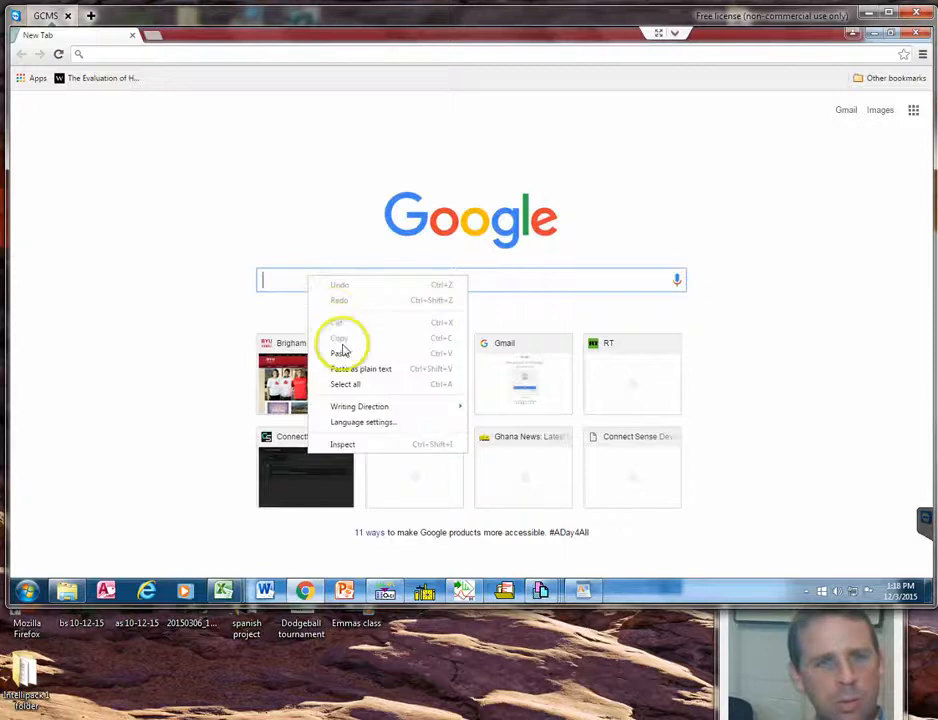
{"action": "left_click", "coordinate": [341, 353]}
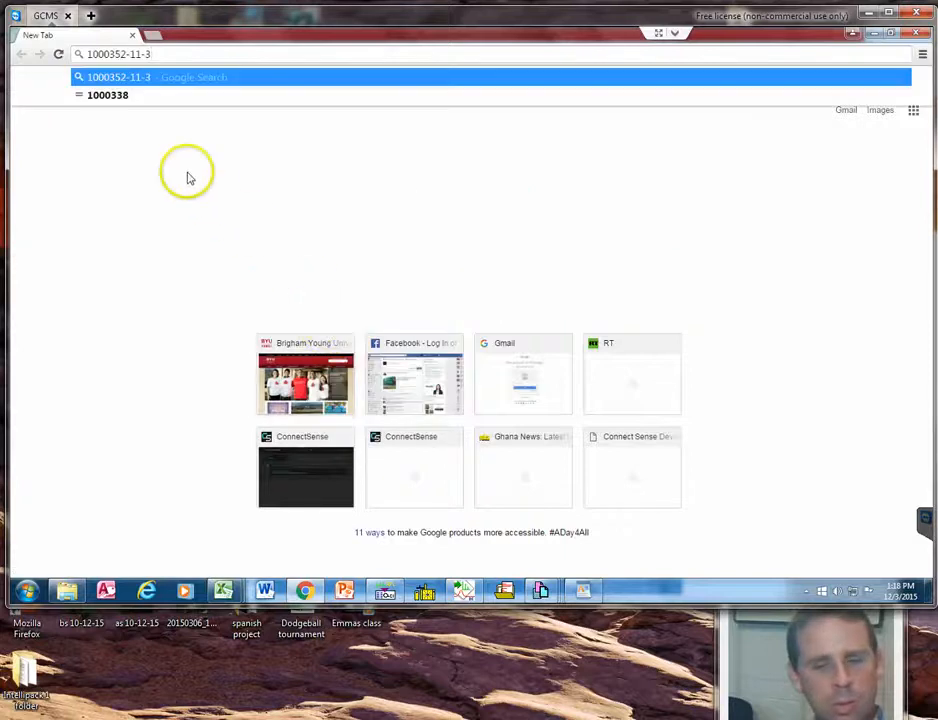
{"action": "key", "text": "Return"}
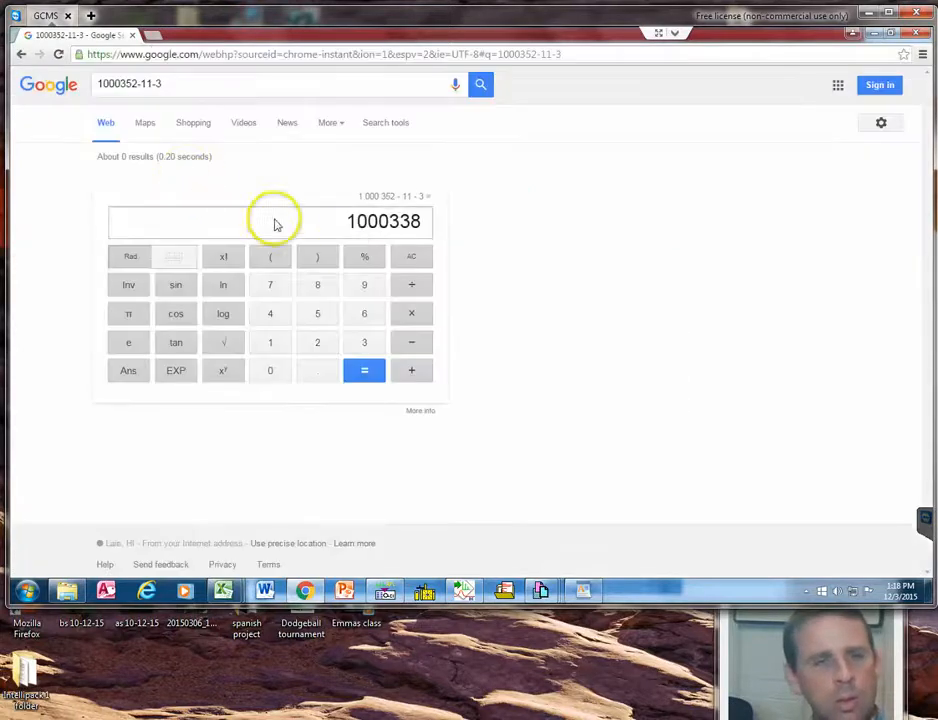
Refine the Google search by prefixing the CAS number with "chemical", replacing that with "cas", and select the number.
{"action": "left_click", "coordinate": [99, 85]}
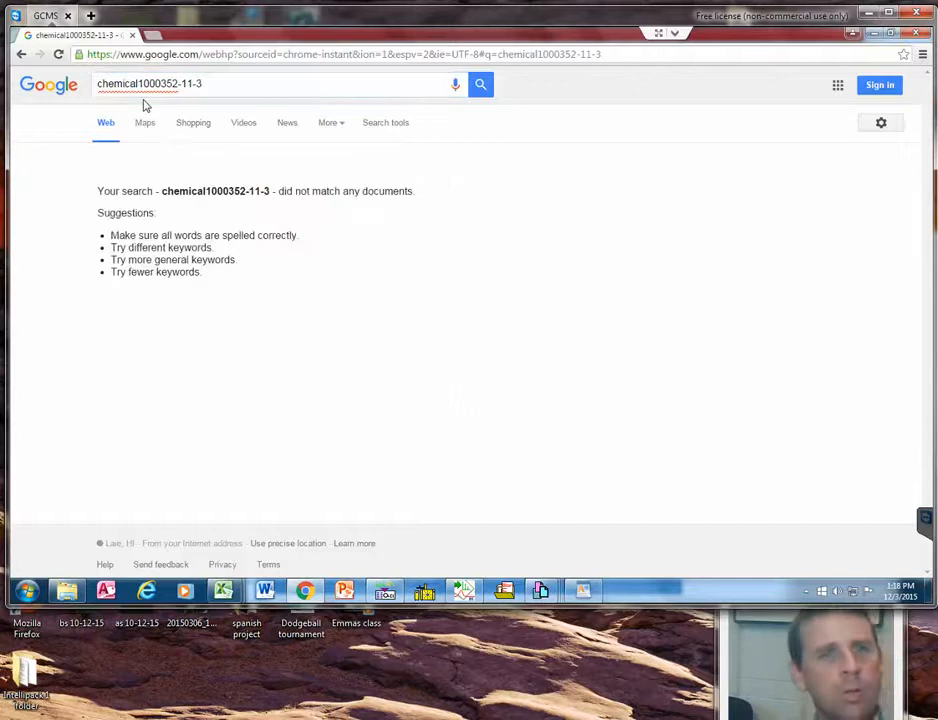
{"action": "left_click", "coordinate": [139, 85]}
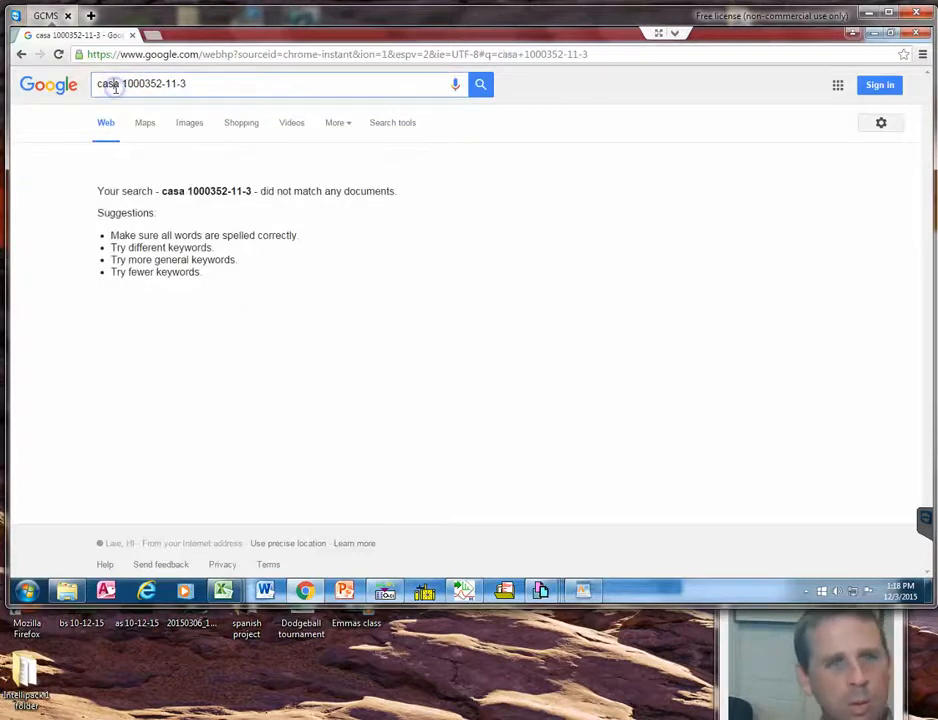
{"action": "key", "text": "BackSpace"}
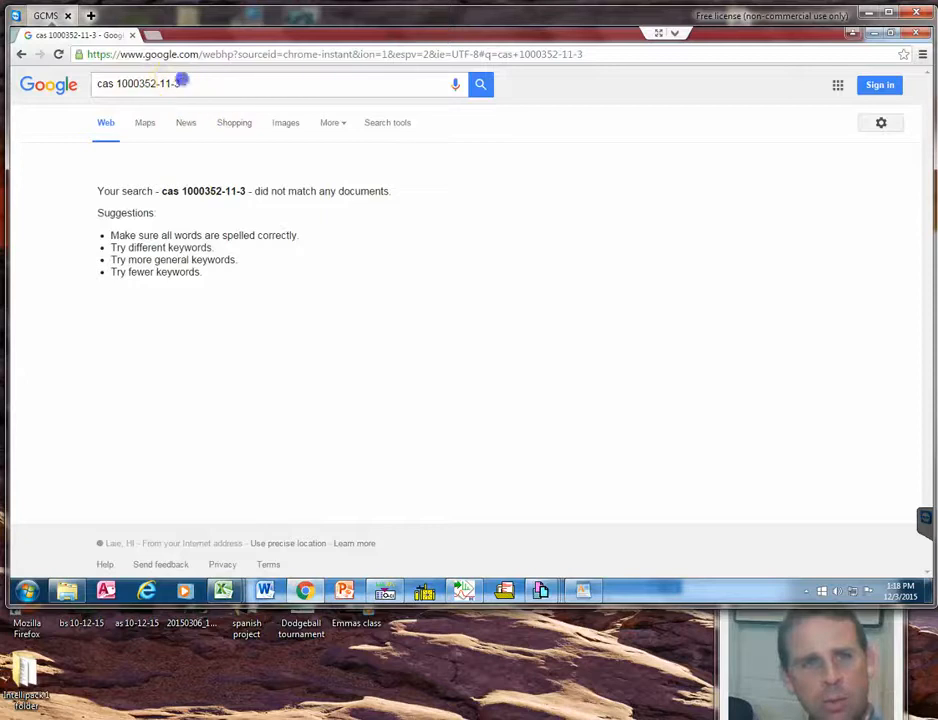
{"action": "left_click_drag", "start_coordinate": [183, 80], "coordinate": [129, 83]}
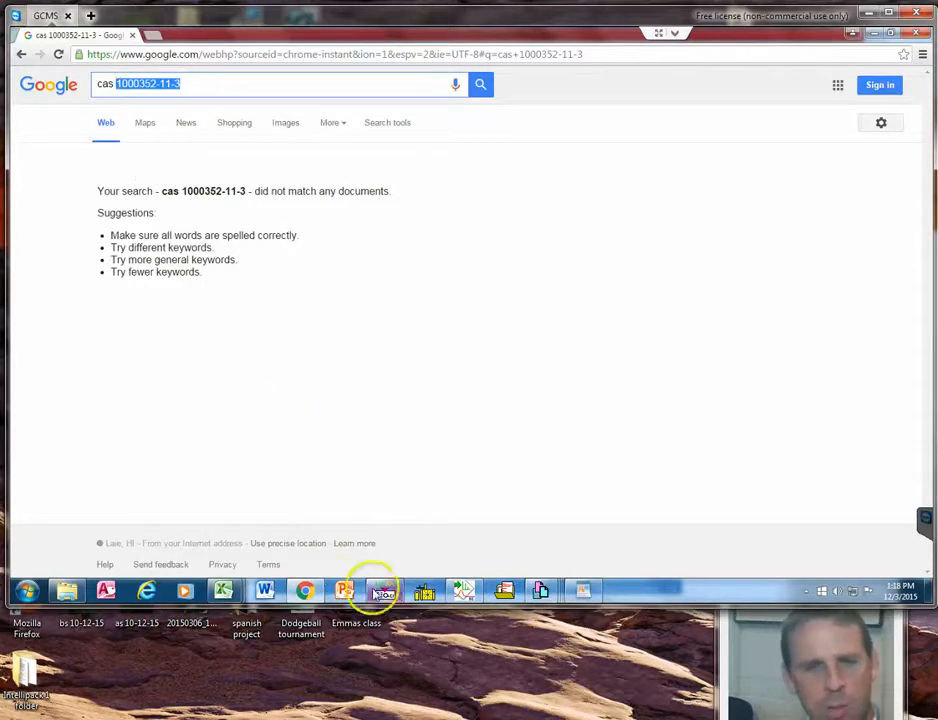
Switch to Enhanced Data Analysis and maximize the Tamanu short-chain library search report window.
{"action": "left_click", "coordinate": [385, 590]}
{"action": "left_click", "coordinate": [586, 371]}
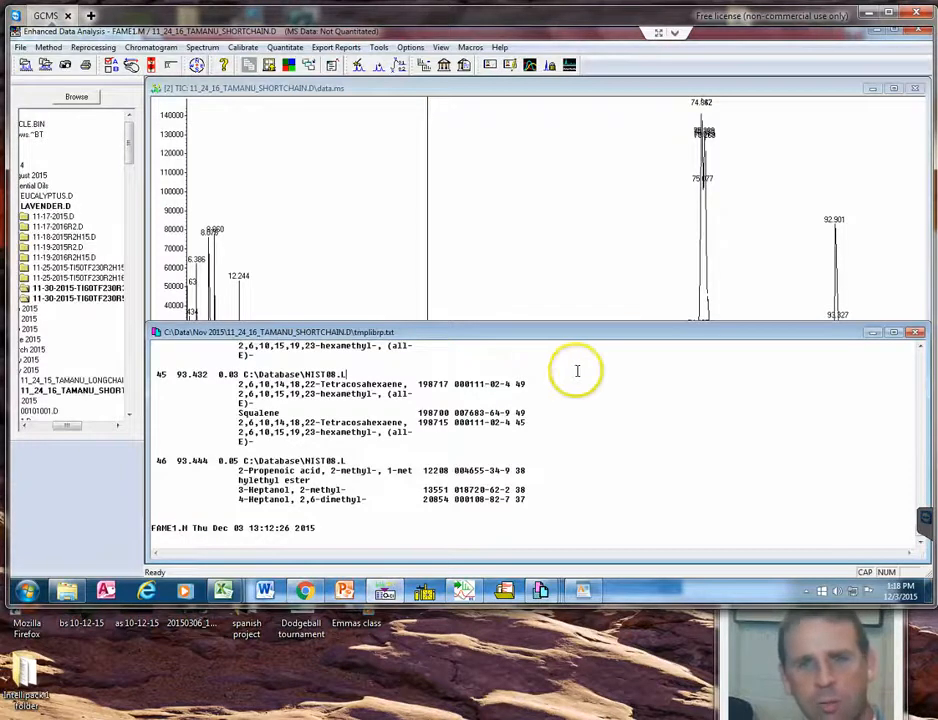
{"action": "double_click", "coordinate": [632, 330]}
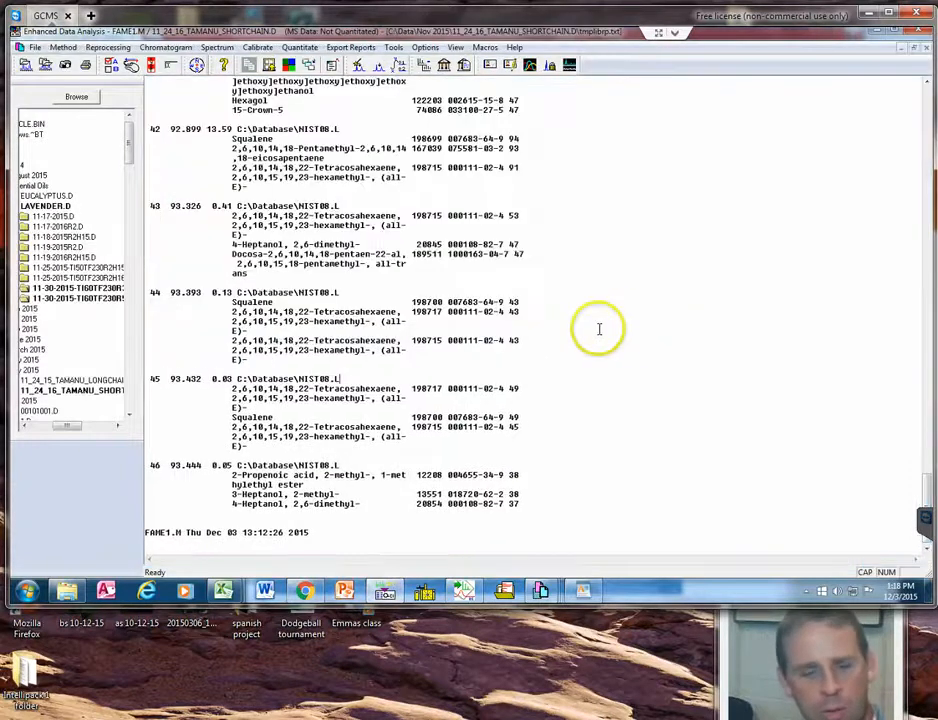
{"action": "scroll", "coordinate": [592, 331], "scroll_direction": "up", "scroll_amount": 18}
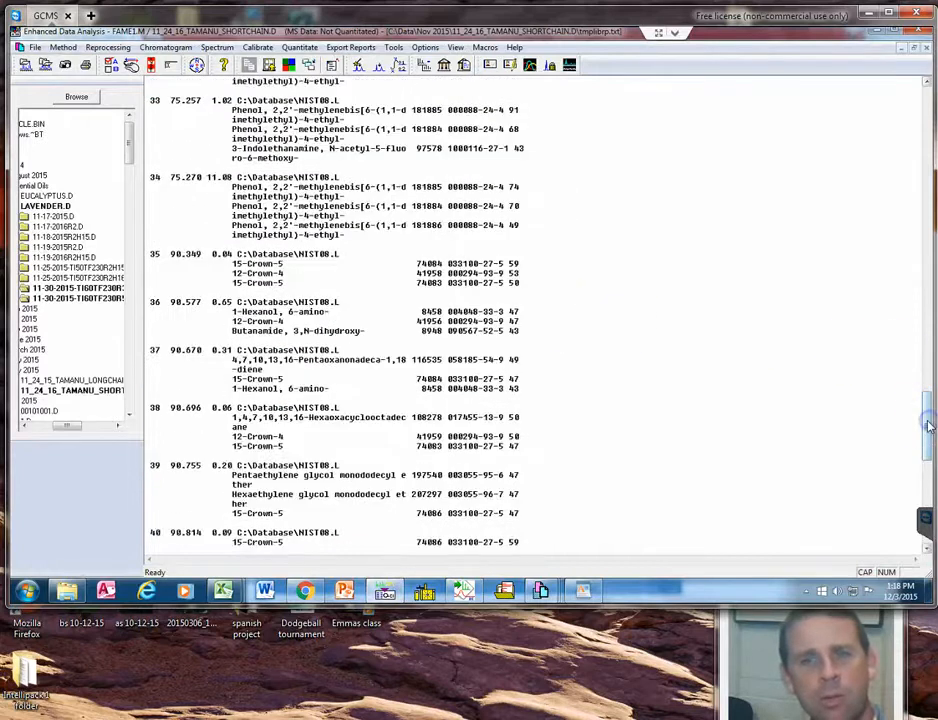
{"action": "left_click_drag", "start_coordinate": [929, 426], "coordinate": [927, 100]}
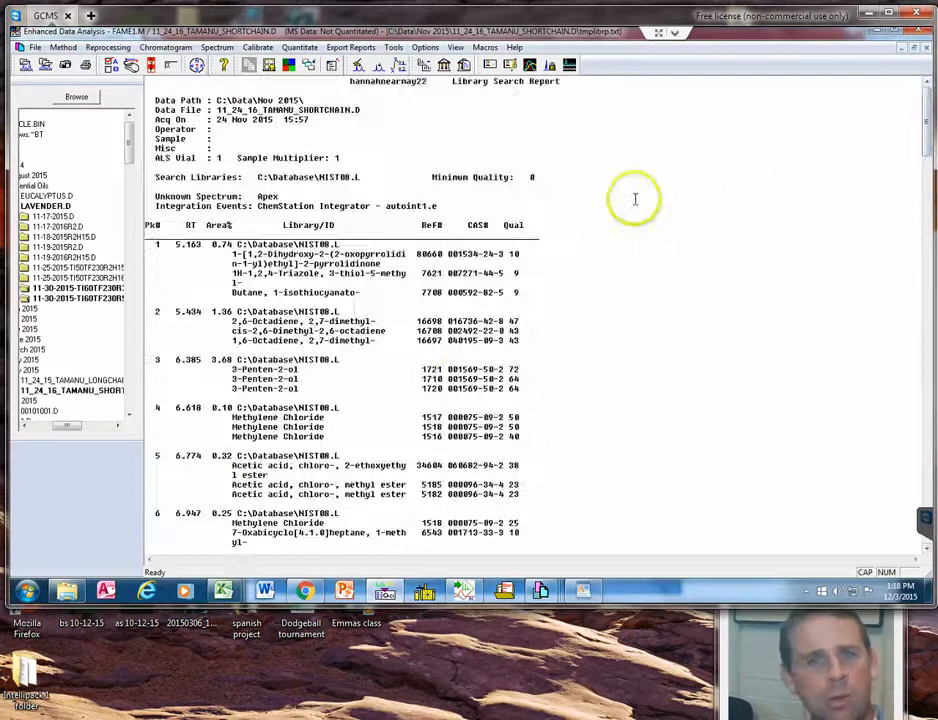
{"action": "scroll", "coordinate": [456, 266], "scroll_direction": "down", "scroll_amount": 11}
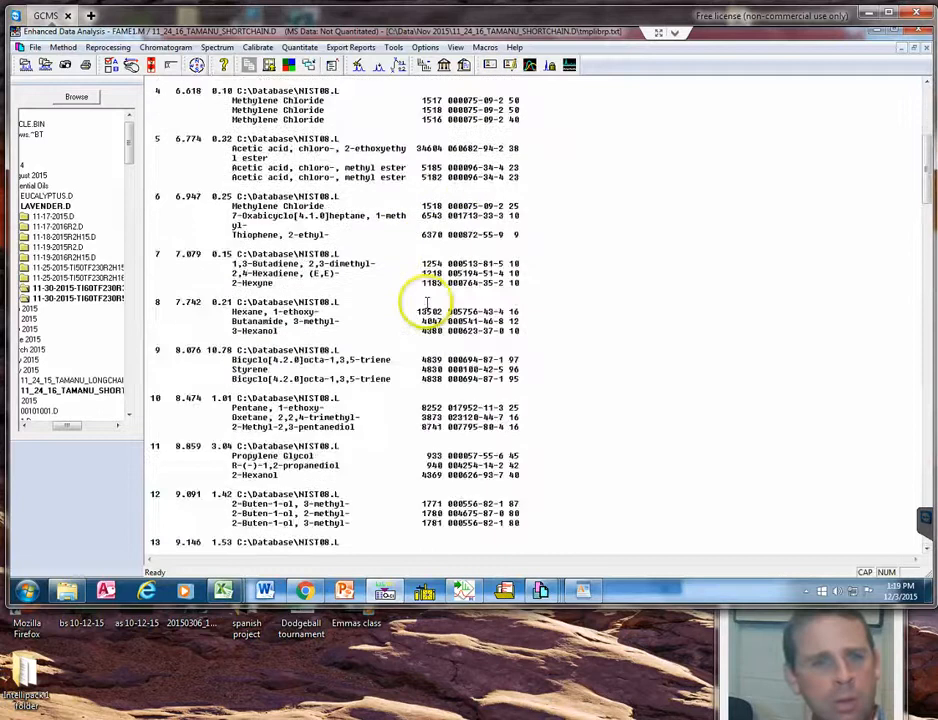
{"action": "scroll", "coordinate": [427, 303], "scroll_direction": "down", "scroll_amount": 15}
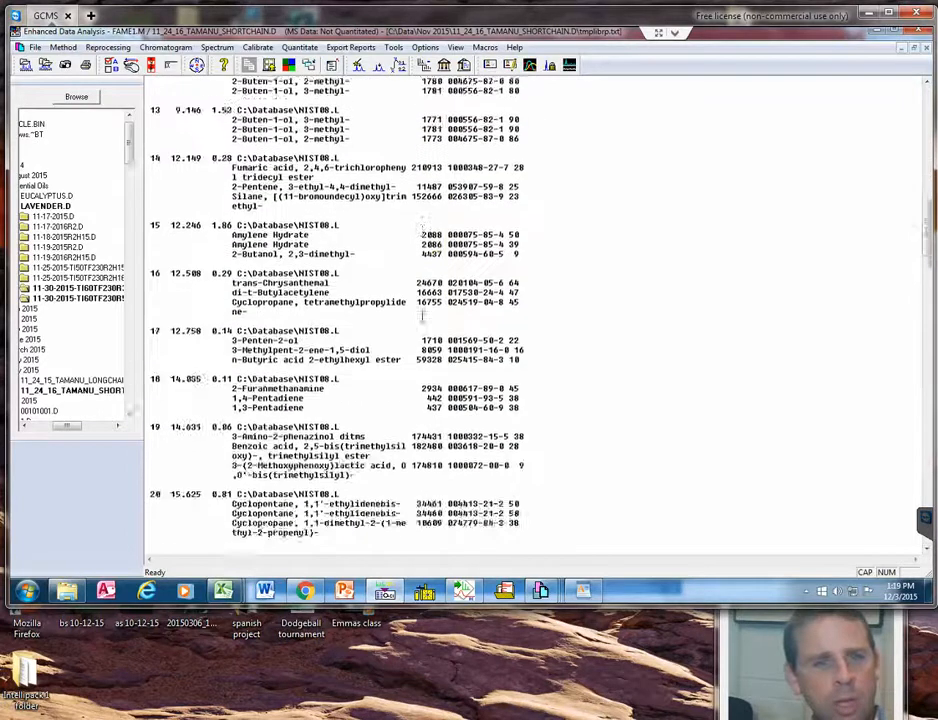
{"action": "scroll", "coordinate": [422, 315], "scroll_direction": "down", "scroll_amount": 15}
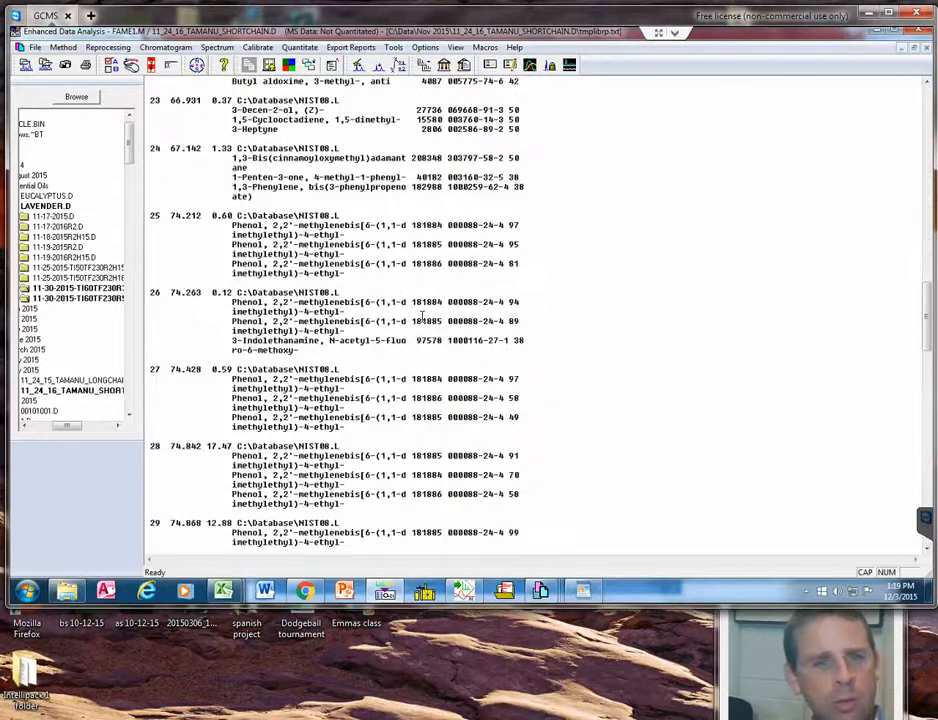
{"action": "scroll", "coordinate": [422, 316], "scroll_direction": "down", "scroll_amount": 10}
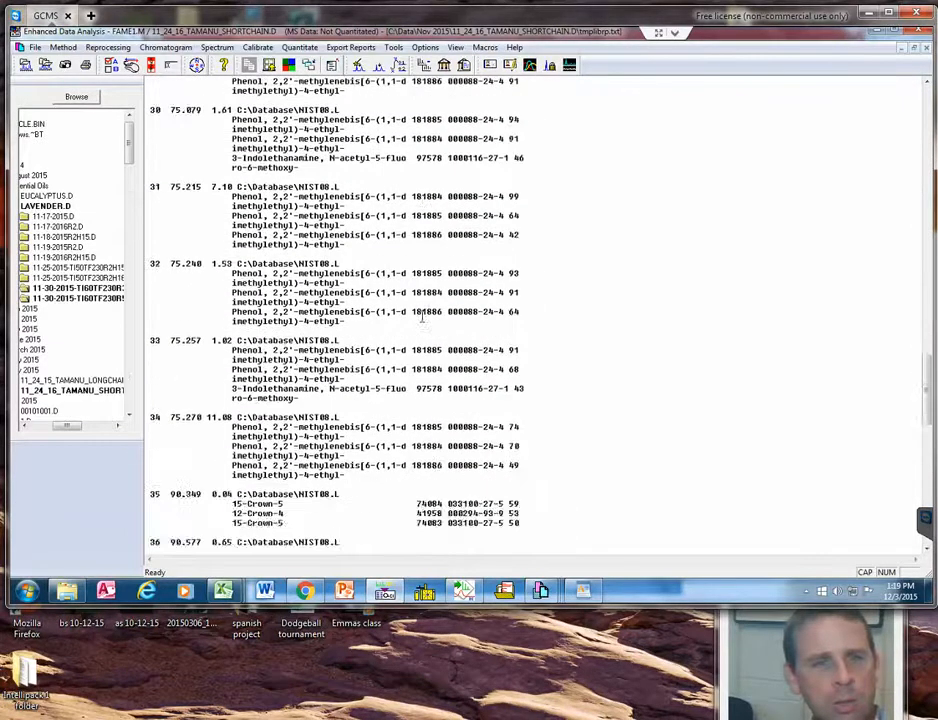
{"action": "scroll", "coordinate": [422, 316], "scroll_direction": "down", "scroll_amount": 12}
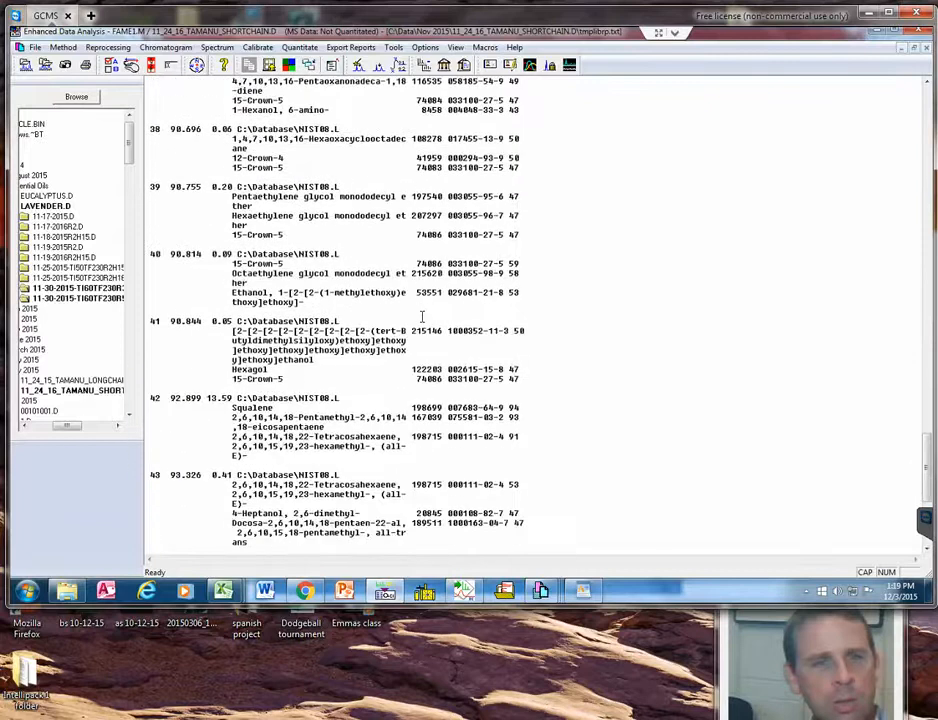
{"action": "scroll", "coordinate": [422, 316], "scroll_direction": "down", "scroll_amount": 4}
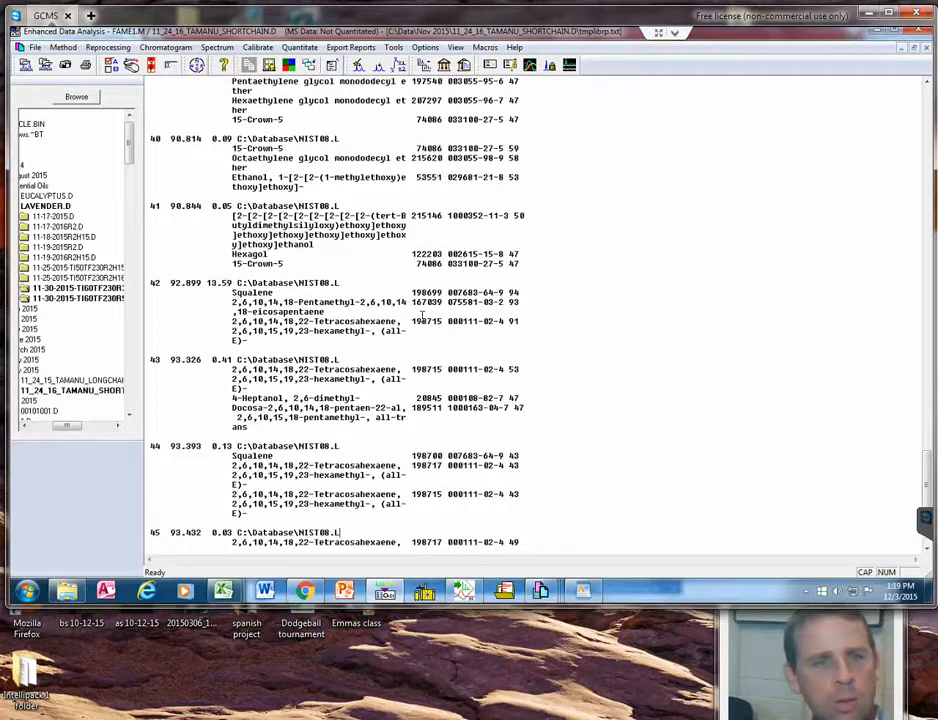
{"action": "scroll", "coordinate": [422, 316], "scroll_direction": "down", "scroll_amount": 2}
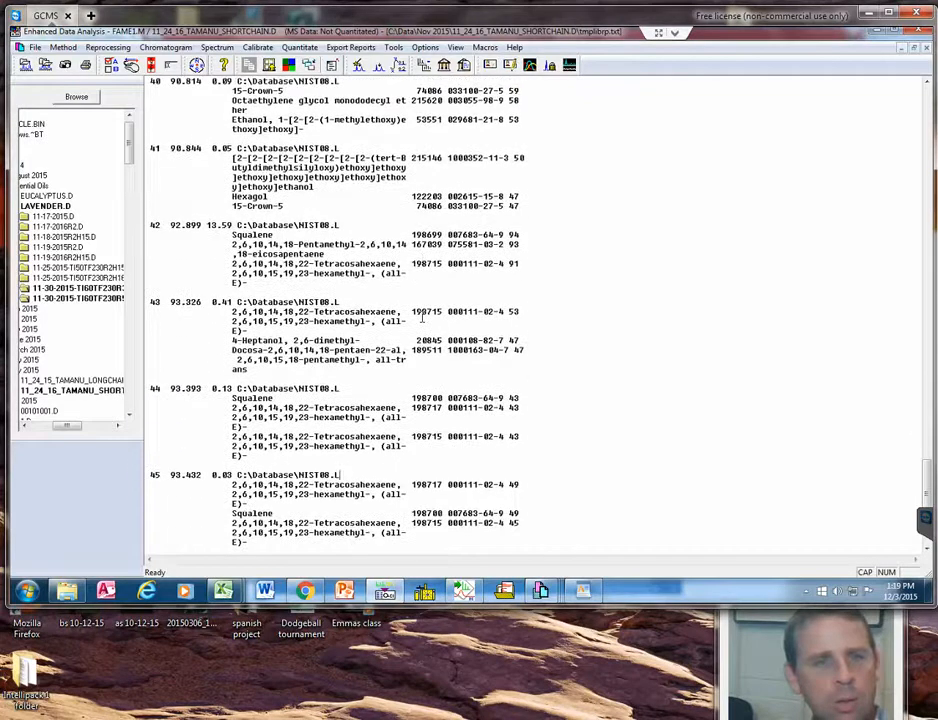
{"action": "scroll", "coordinate": [422, 316], "scroll_direction": "down", "scroll_amount": 1}
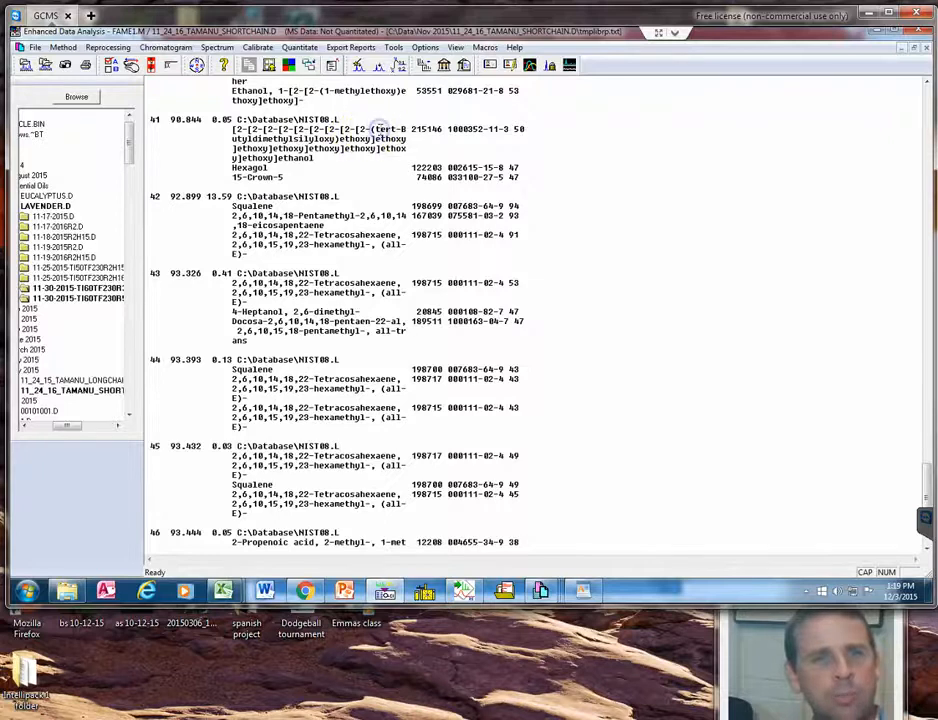
{"action": "left_click", "coordinate": [380, 130]}
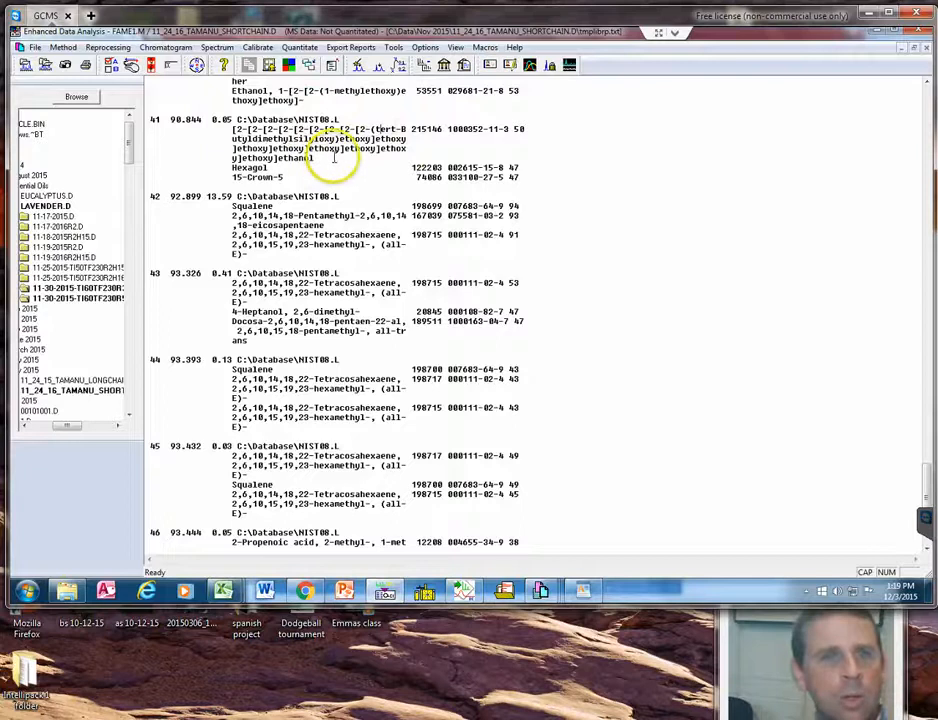
{"action": "left_click_drag", "start_coordinate": [307, 157], "coordinate": [231, 128]}
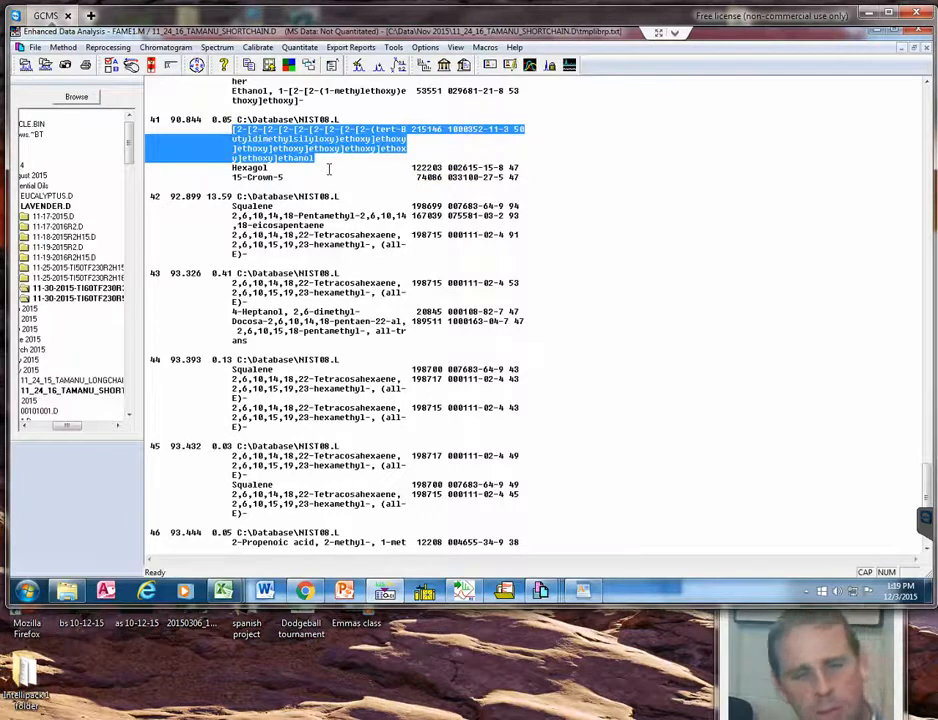
Return to Chrome and replace the whole Google query with the copied compound entry.
{"action": "left_click", "coordinate": [305, 594]}
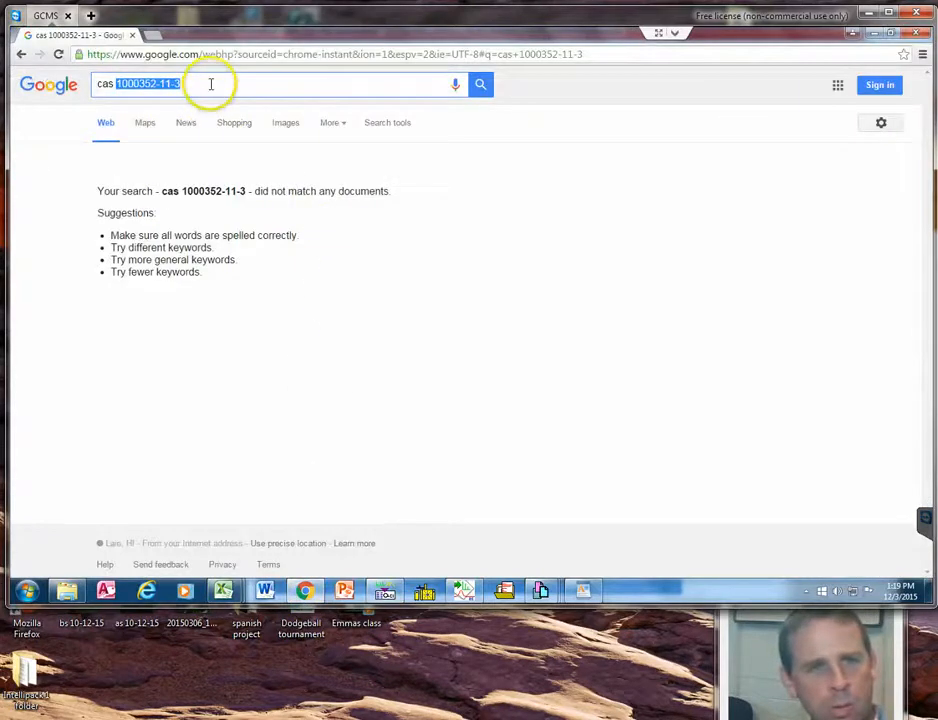
{"action": "left_click_drag", "start_coordinate": [209, 84], "coordinate": [46, 92]}
{"action": "key", "text": "ctrl+v"}
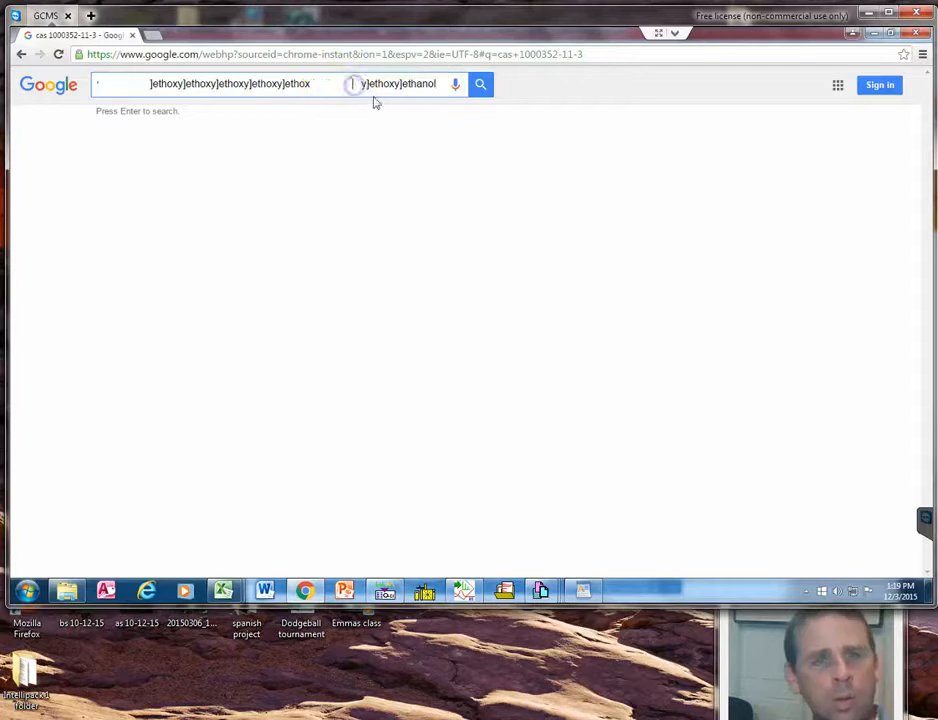
Remove the line-break gaps between the ethoxy fragments in the pasted compound name.
{"action": "key", "text": "BackSpace"}
{"action": "key", "text": "BackSpace"}
{"action": "key", "text": "BackSpace"}
{"action": "key", "text": "BackSpace"}
{"action": "key", "text": "BackSpace"}
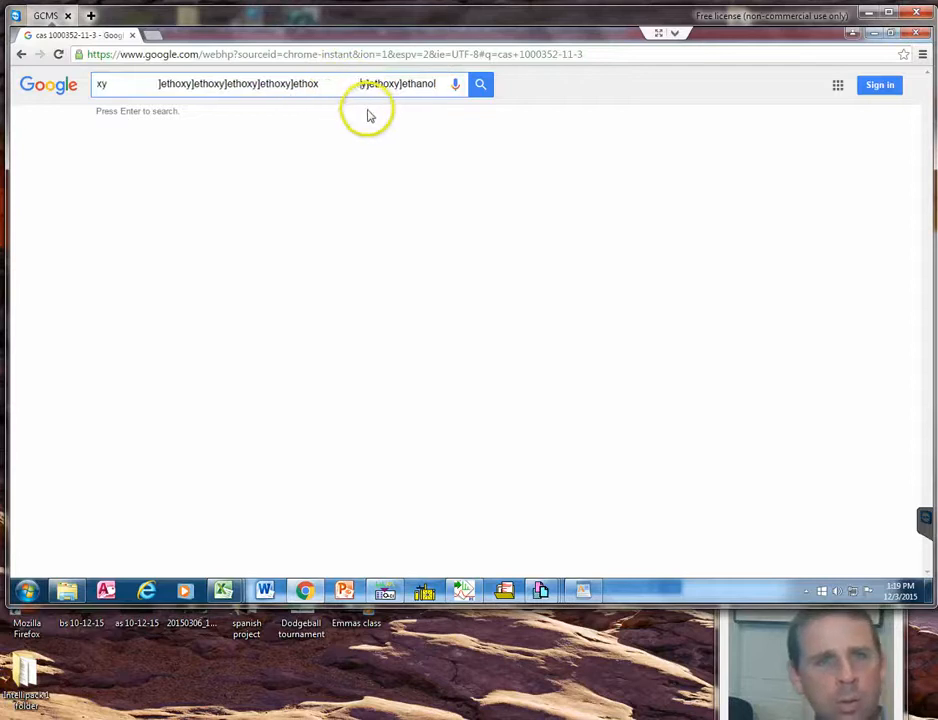
{"action": "key", "text": "BackSpace"}
{"action": "key", "text": "BackSpace"}
{"action": "key", "text": "BackSpace"}
{"action": "key", "text": "BackSpace"}
{"action": "key", "text": "BackSpace"}
{"action": "key", "text": "BackSpace"}
{"action": "key", "text": "BackSpace"}
{"action": "key", "text": "BackSpace"}
{"action": "key", "text": "BackSpace"}
{"action": "key", "text": "BackSpace"}
{"action": "key", "text": "BackSpace"}
{"action": "key", "text": "BackSpace"}
{"action": "key", "text": "BackSpace"}
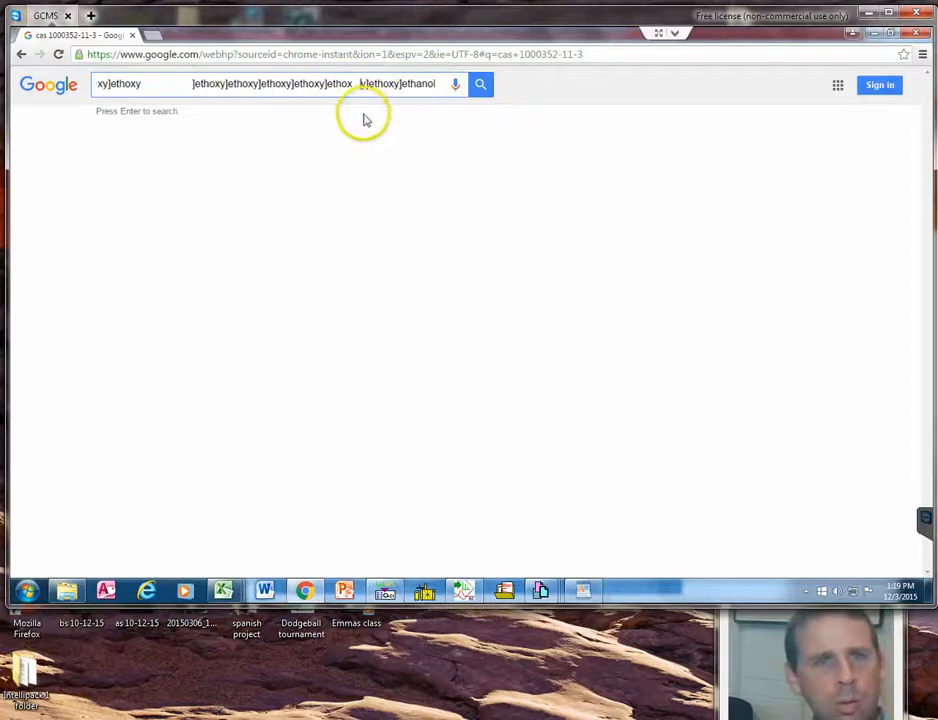
{"action": "left_click", "coordinate": [199, 84]}
{"action": "key", "text": "BackSpace"}
{"action": "key", "text": "BackSpace"}
{"action": "key", "text": "BackSpace"}
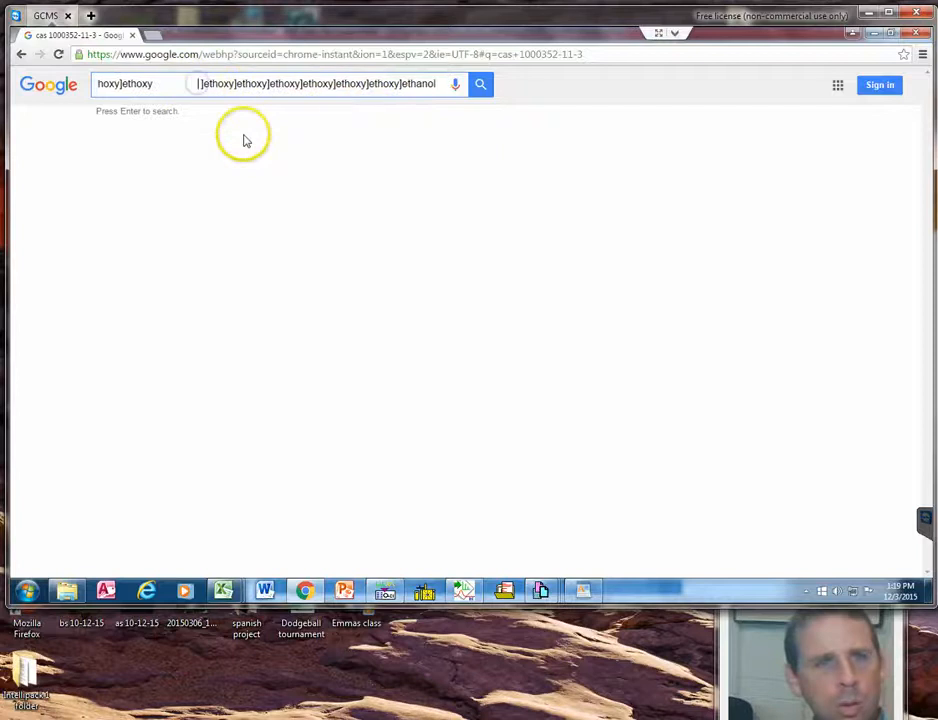
{"action": "key", "text": "BackSpace"}
{"action": "key", "text": "BackSpace"}
{"action": "key", "text": "BackSpace"}
{"action": "key", "text": "BackSpace"}
{"action": "key", "text": "BackSpace"}
{"action": "key", "text": "BackSpace"}
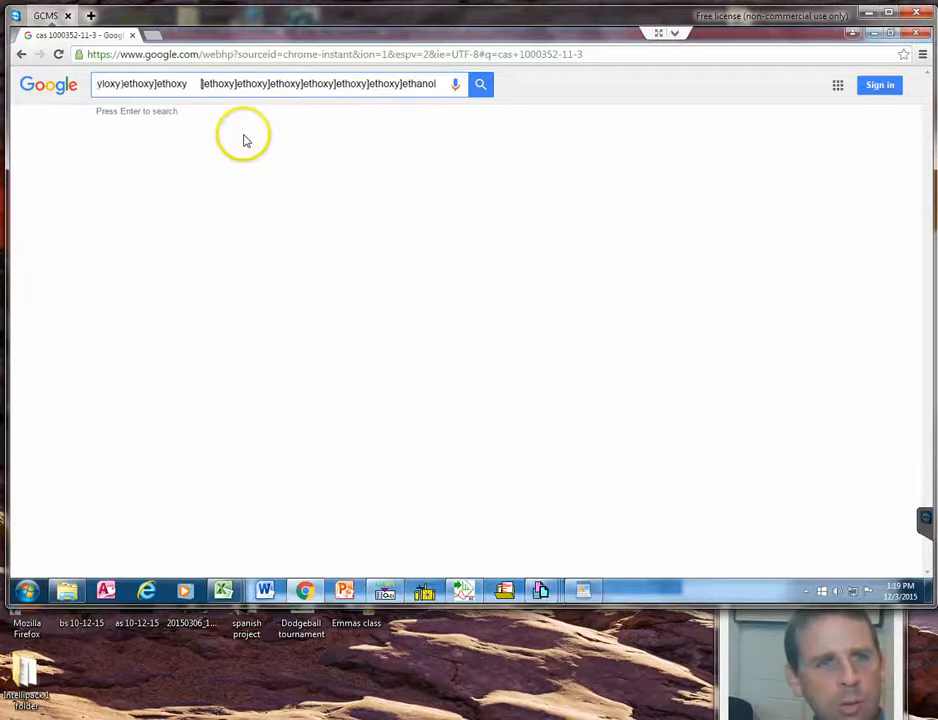
{"action": "key", "text": "BackSpace"}
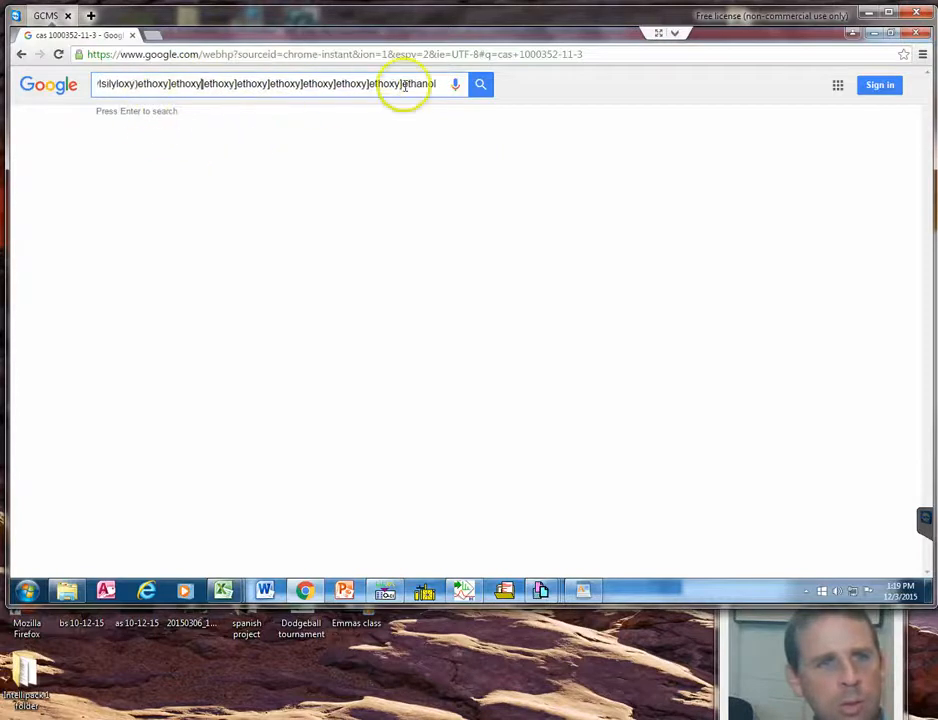
Delete the reference number, CAS number, quality value and gap from the query so the name reads "tert-Butyldimethylsilyloxy".
{"action": "left_click_drag", "start_coordinate": [427, 83], "coordinate": [33, 93]}
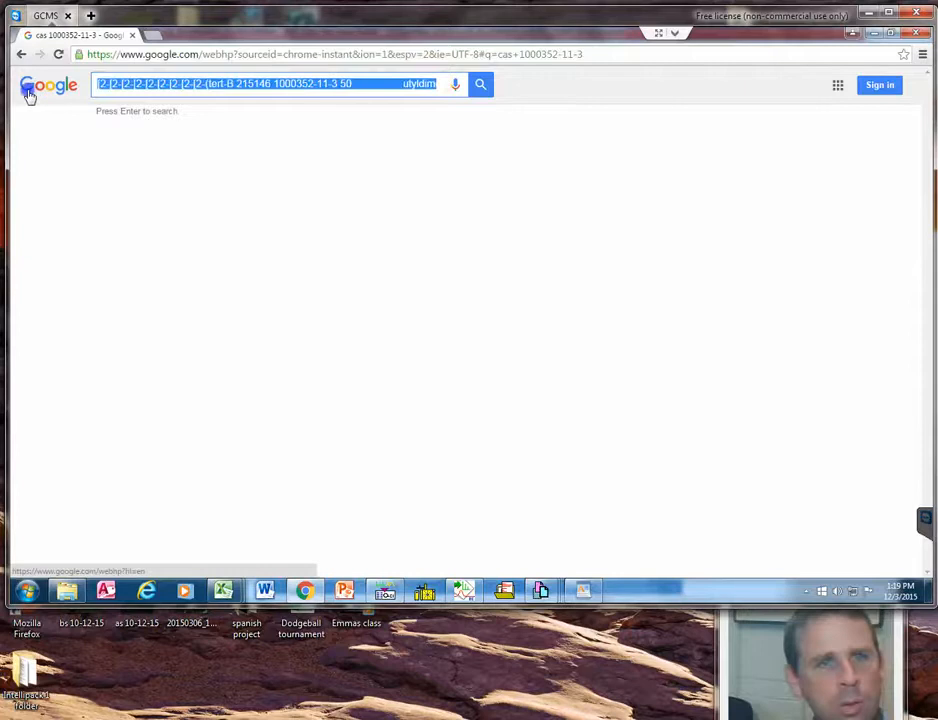
{"action": "left_click", "coordinate": [292, 87]}
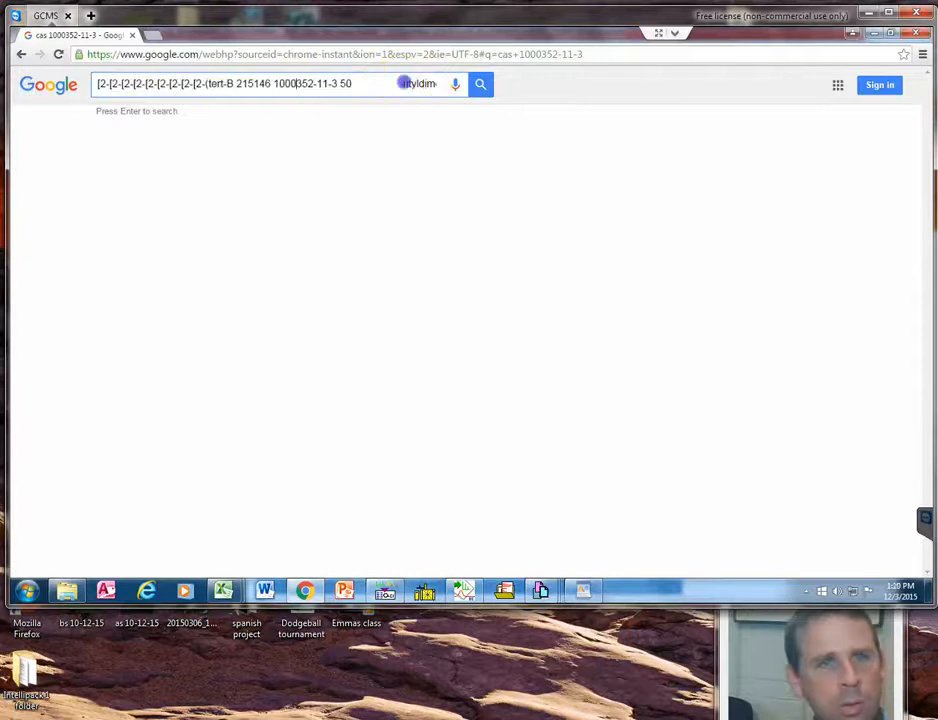
{"action": "key", "text": "BackSpace"}
{"action": "key", "text": "BackSpace"}
{"action": "key", "text": "BackSpace"}
{"action": "key", "text": "BackSpace"}
{"action": "key", "text": "BackSpace"}
{"action": "key", "text": "BackSpace"}
{"action": "key", "text": "BackSpace"}
{"action": "key", "text": "BackSpace"}
{"action": "key", "text": "BackSpace"}
{"action": "key", "text": "BackSpace"}
{"action": "key", "text": "BackSpace"}
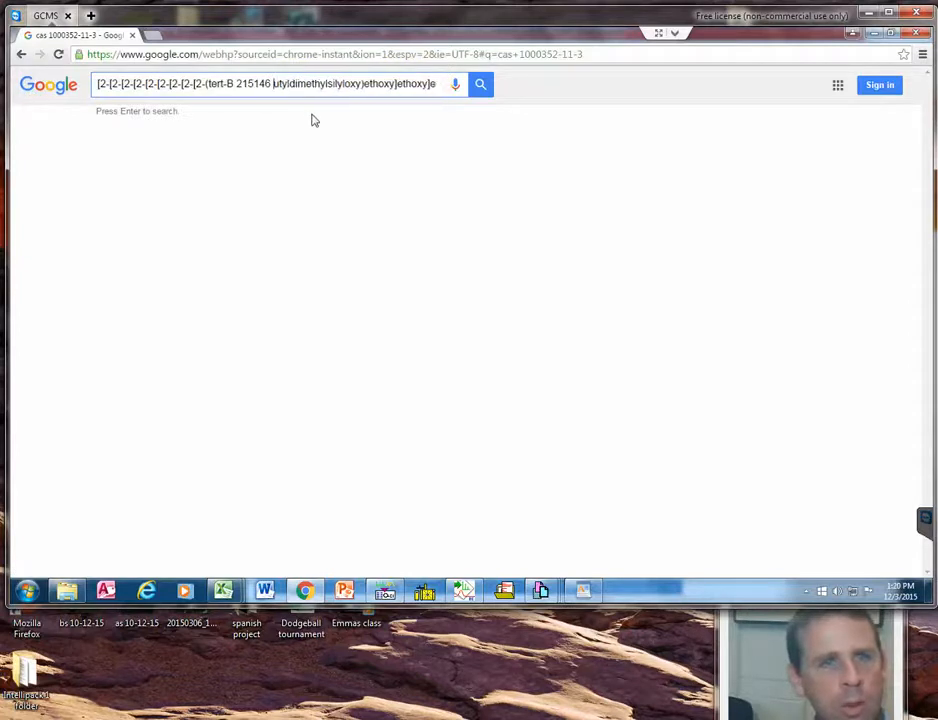
{"action": "key", "text": "BackSpace"}
{"action": "key", "text": "BackSpace"}
{"action": "key", "text": "BackSpace"}
{"action": "key", "text": "BackSpace"}
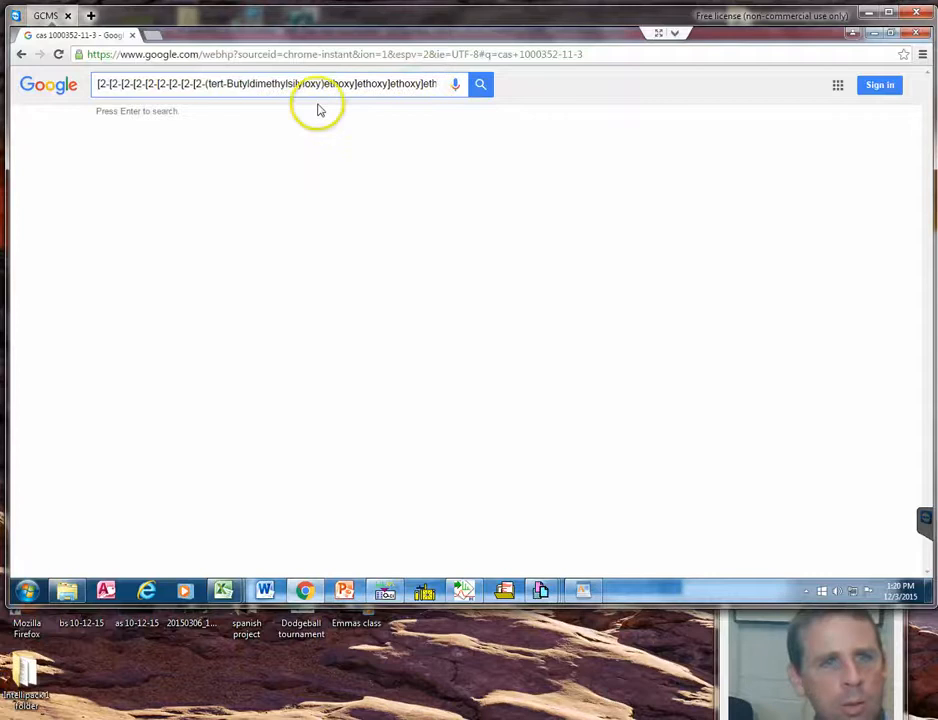
Search Google for the cleaned-up compound name and open the first NIST WebBook result.
{"action": "left_click_drag", "start_coordinate": [148, 88], "coordinate": [457, 86]}
{"action": "left_click", "coordinate": [482, 86]}
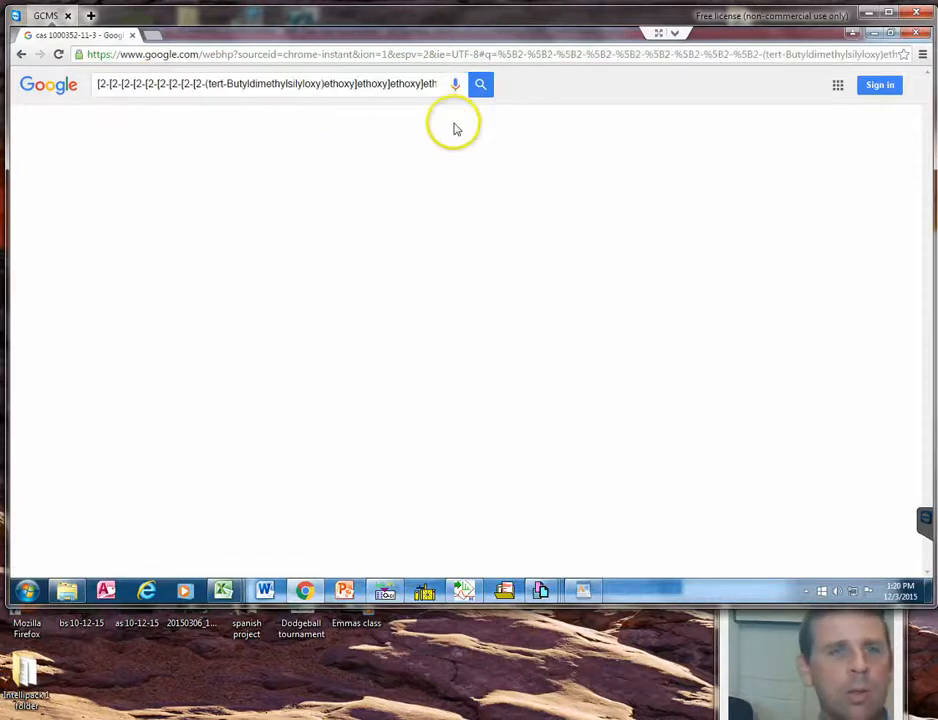
{"action": "left_click", "coordinate": [342, 183]}
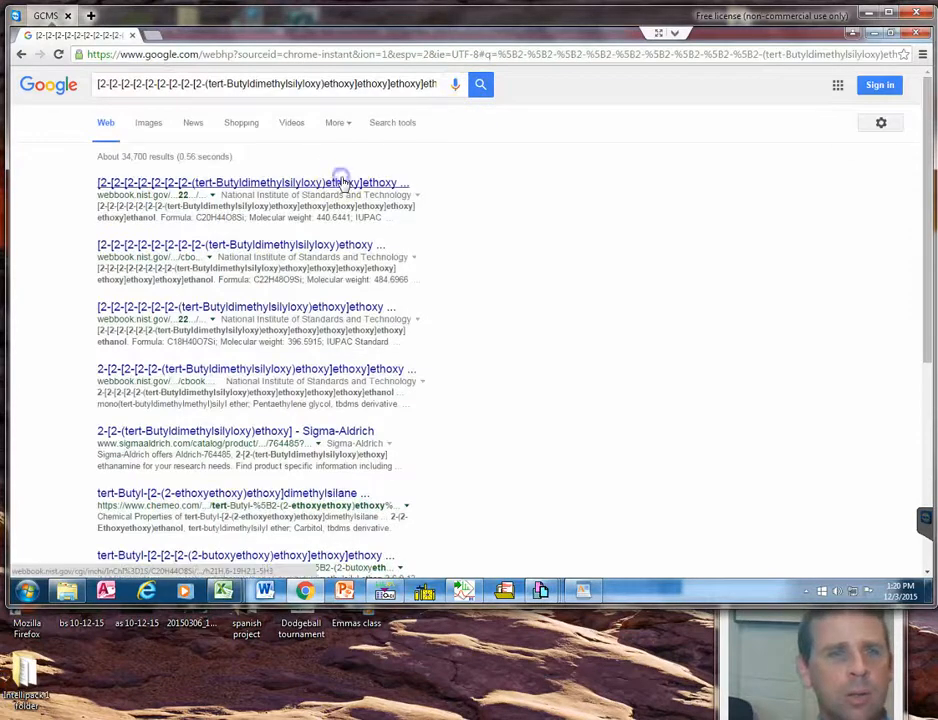